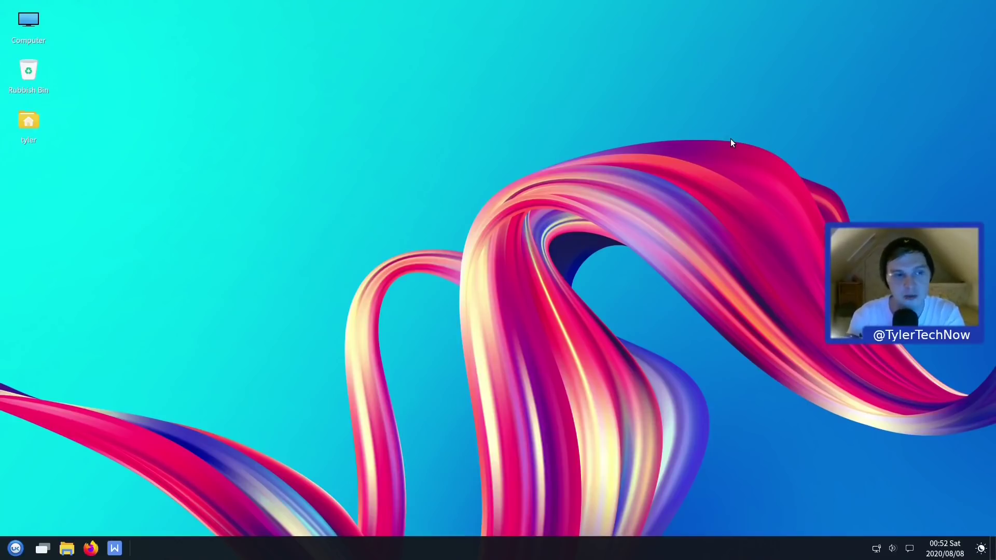
# Browse the start menu, search for 'mate', then dismiss the menu.
pyautogui.click(16, 548)
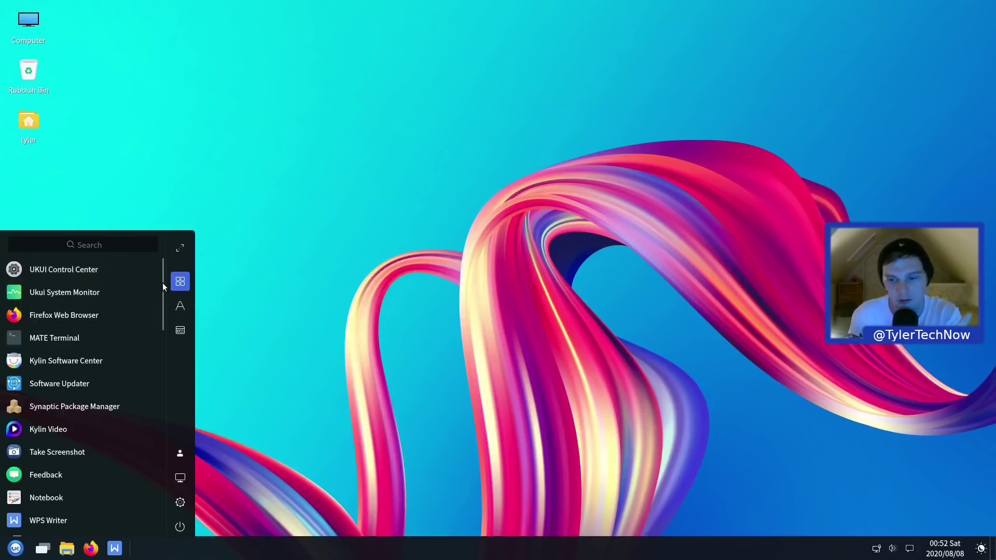
pyautogui.click(367, 280)
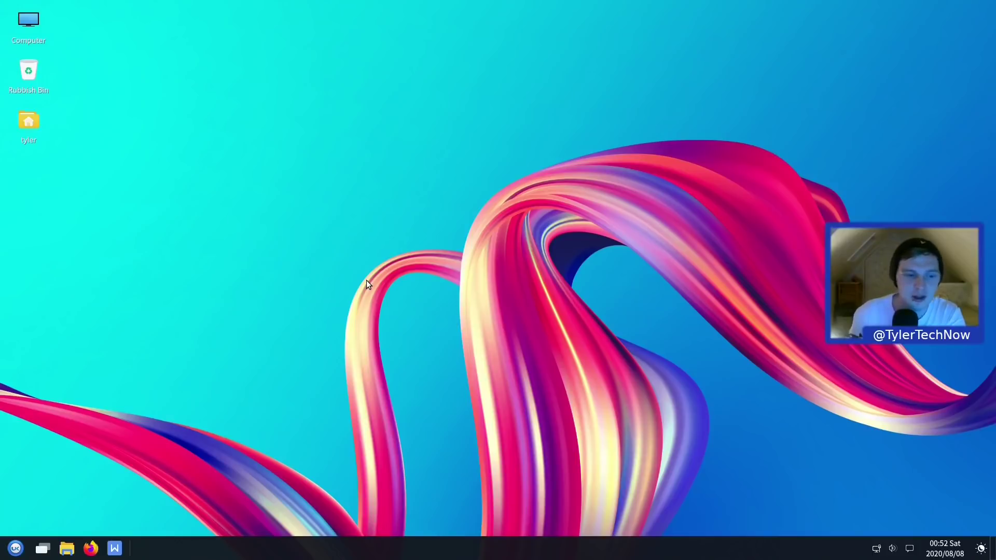
pyautogui.click(16, 548)
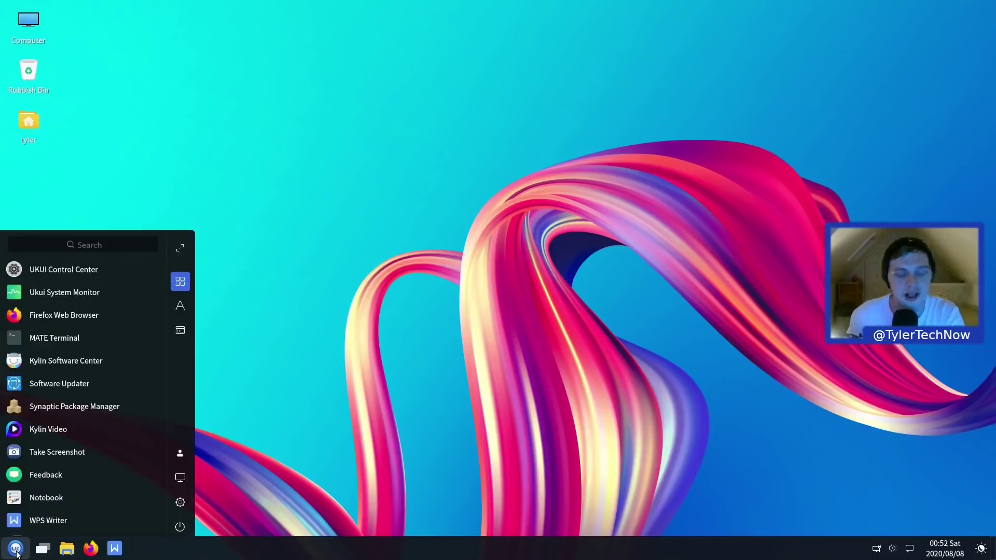
pyautogui.write('mate')
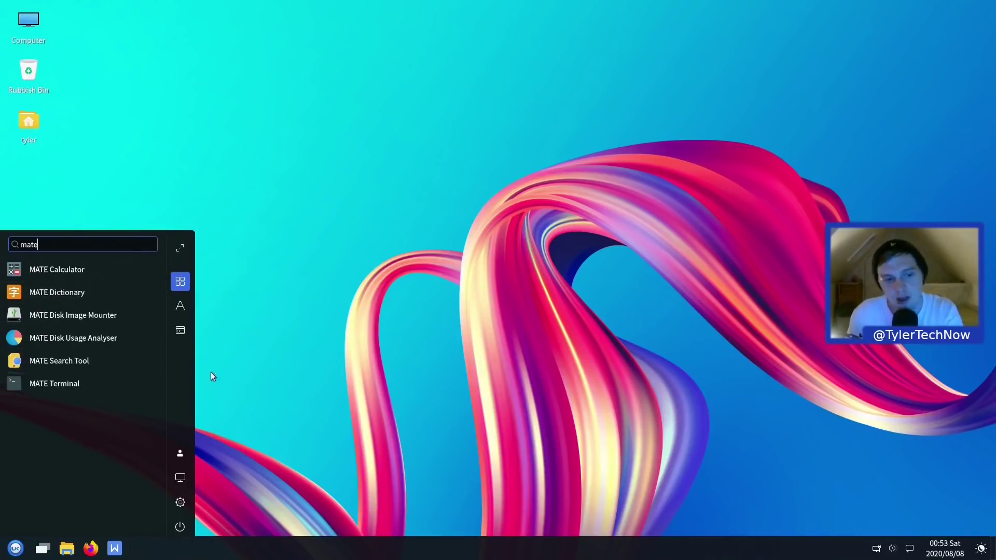
pyautogui.click(250, 350)
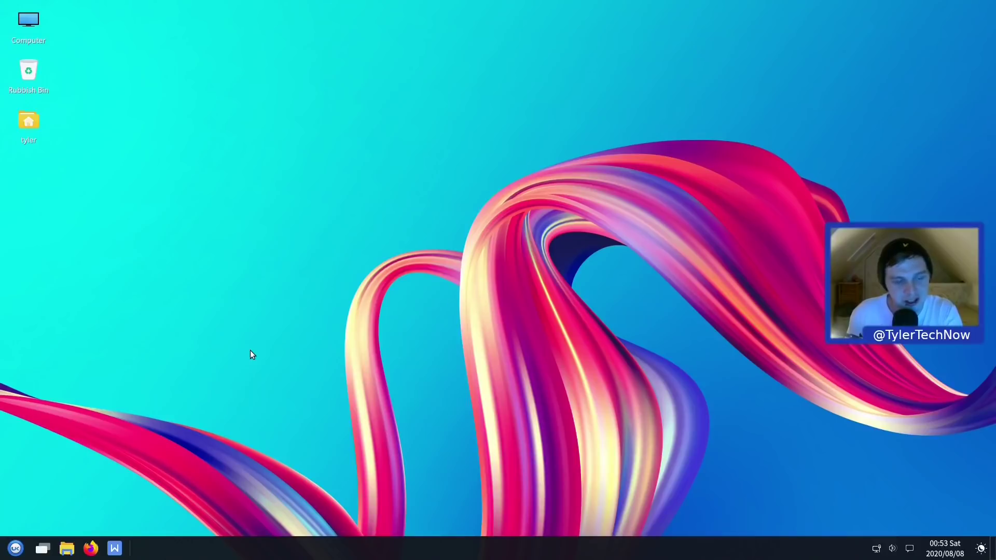
# Launch UKUI Control Center from the start menu and go to Personalized > Screenlock.
pyautogui.click(24, 548)
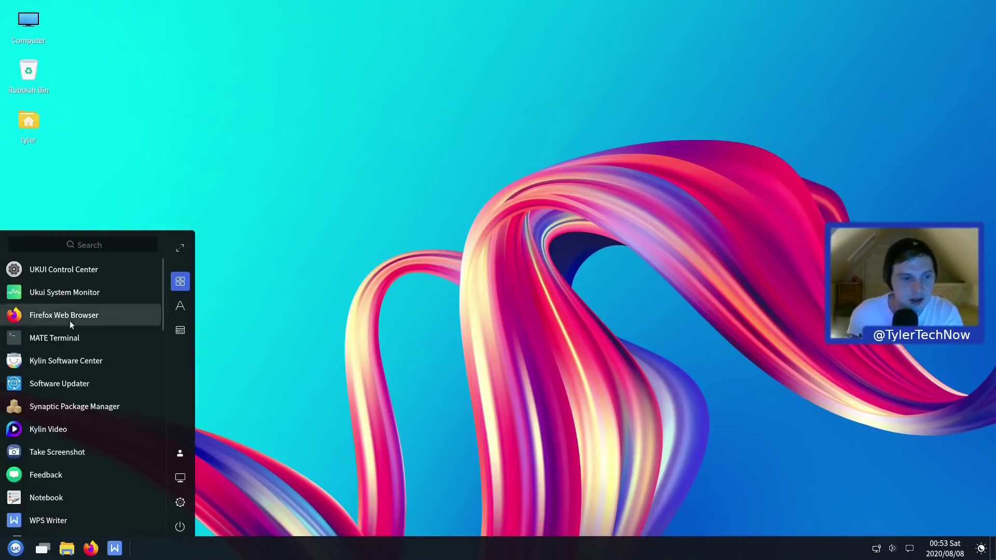
pyautogui.click(73, 281)
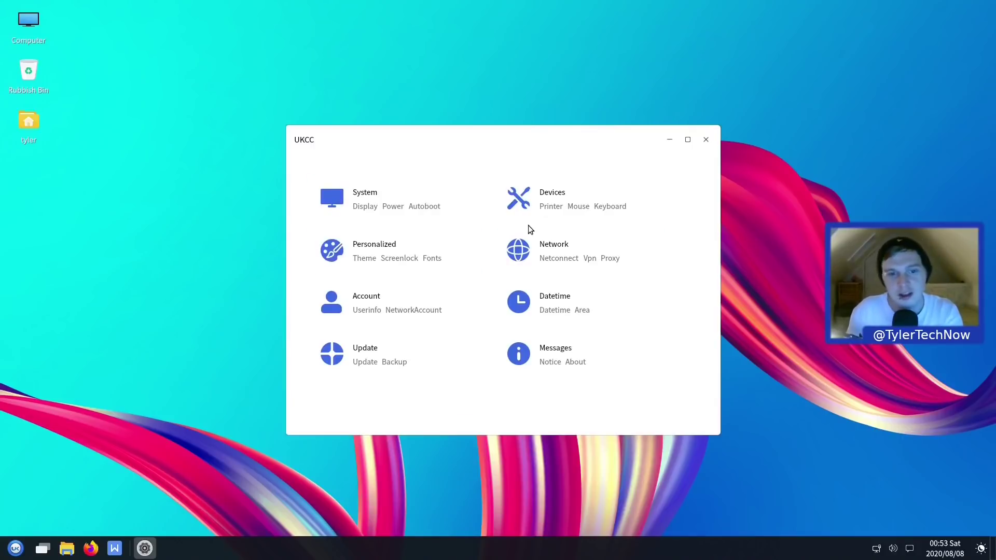
pyautogui.click(420, 254)
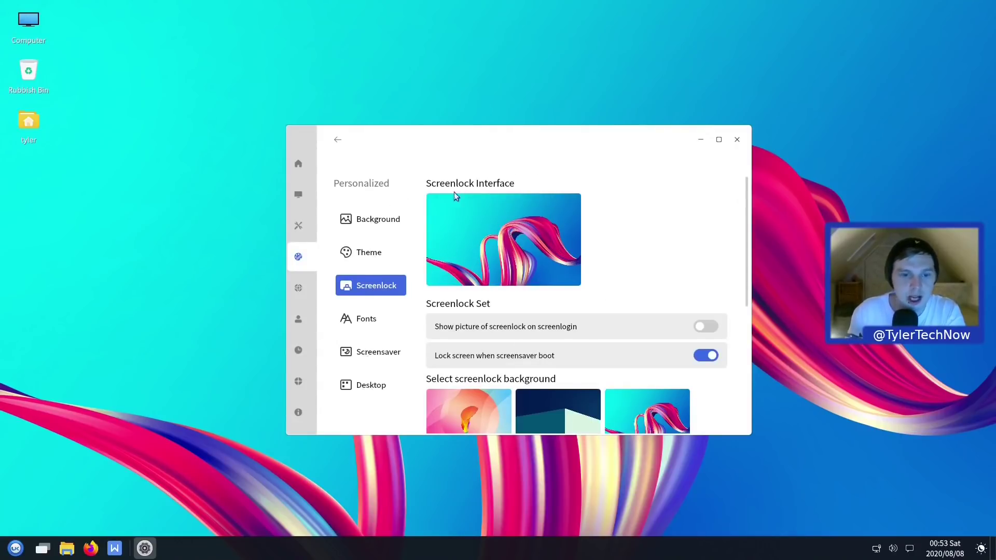
# Try the Dark theme, preview it in the home folder, then restore Default and scroll to Cursor theme.
pyautogui.click(356, 257)
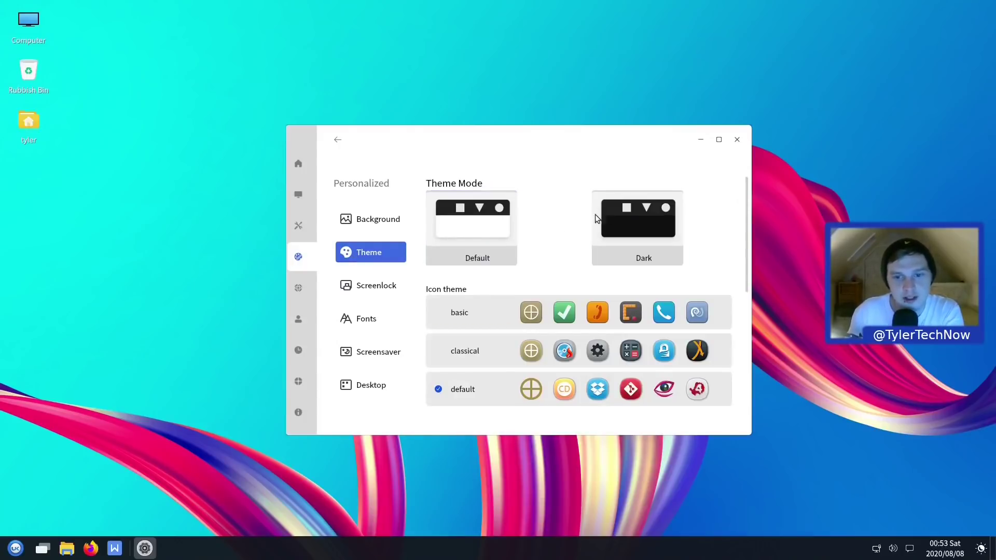
pyautogui.click(625, 213)
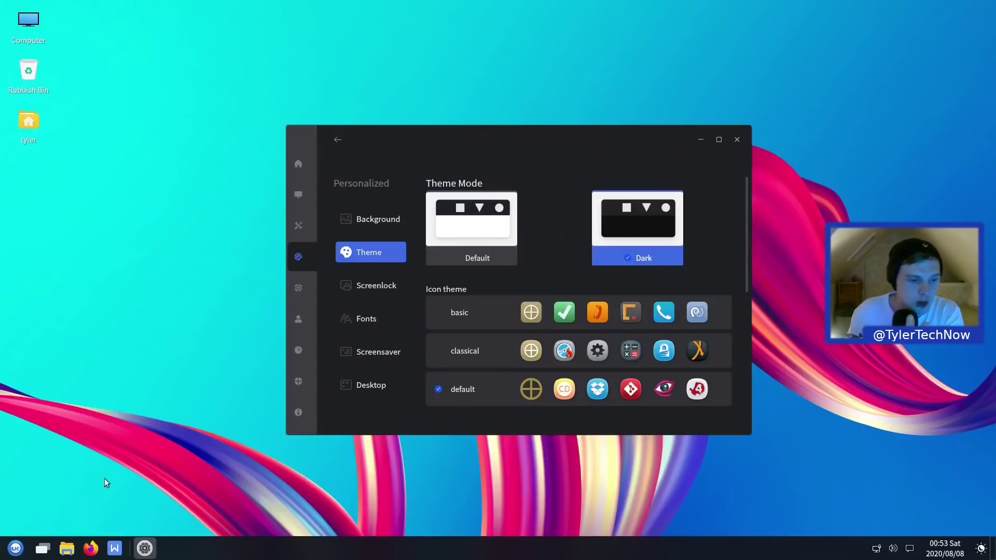
pyautogui.click(67, 550)
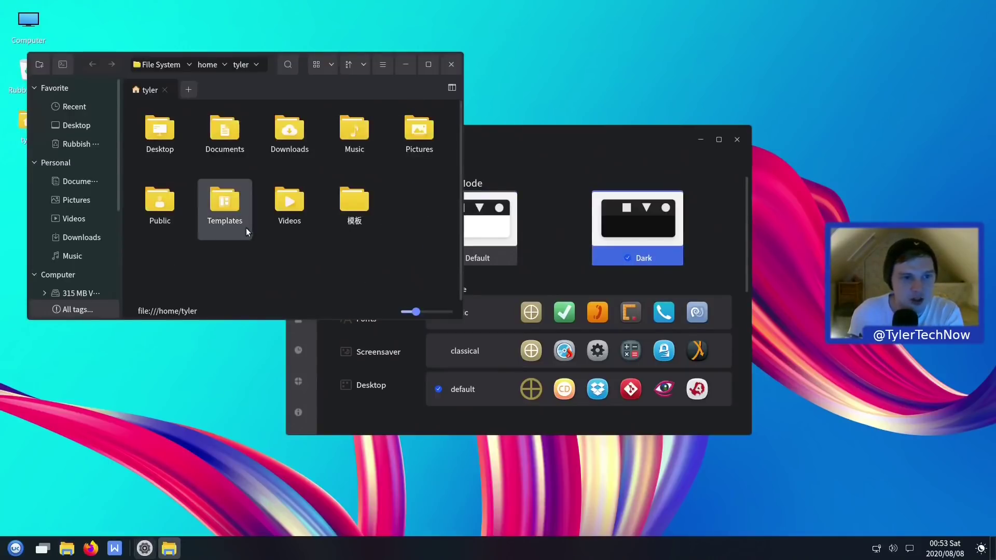
pyautogui.click(467, 222)
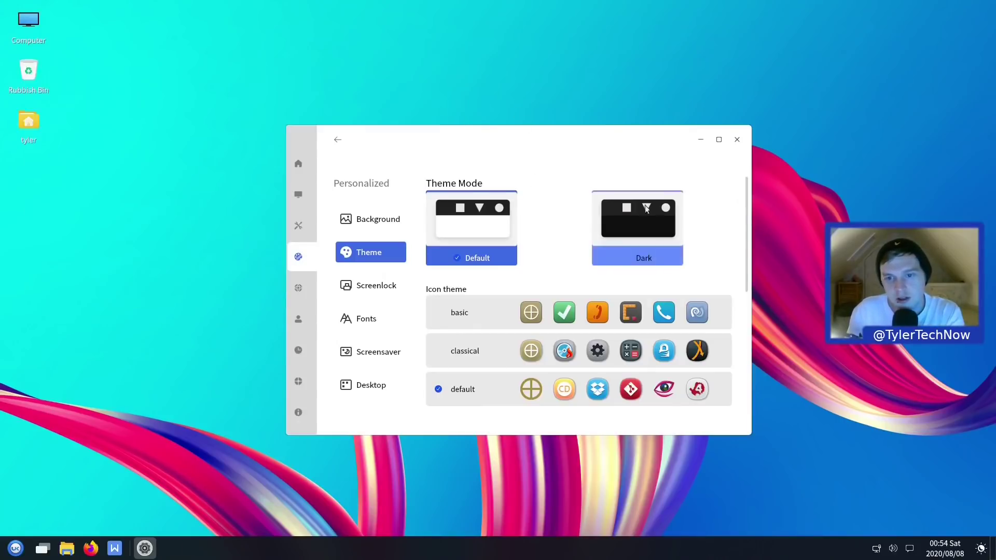
pyautogui.moveTo(747, 223); pyautogui.dragTo(747, 272)
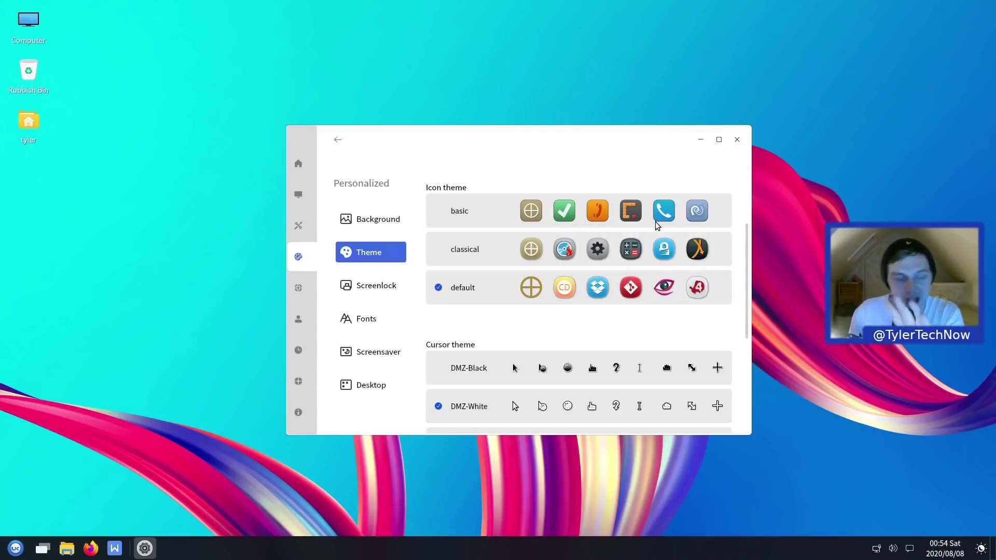
# Scroll to Effect settings, enable Performance mode and drag Transparency down to 0.35.
pyautogui.scroll(-2, 660, 252)
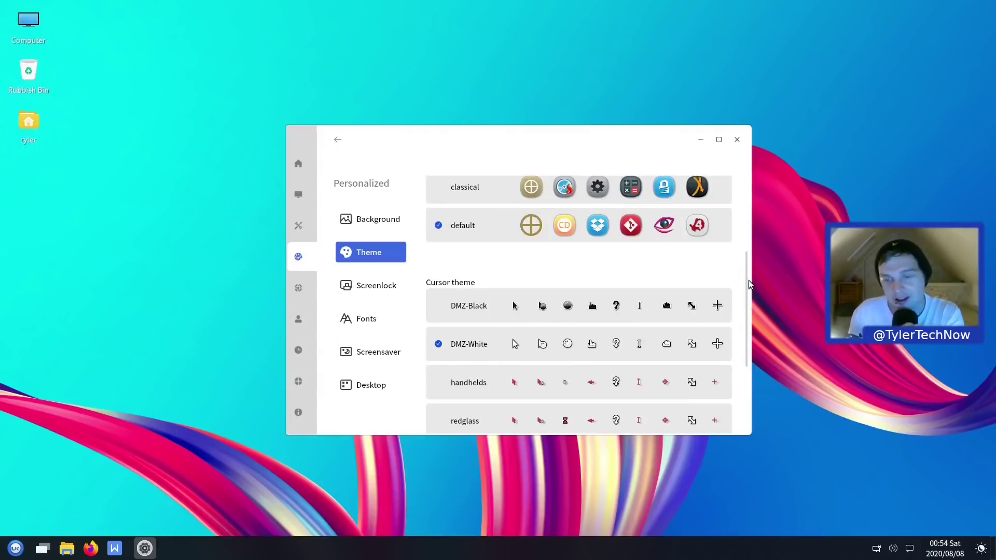
pyautogui.moveTo(746, 278); pyautogui.dragTo(733, 361)
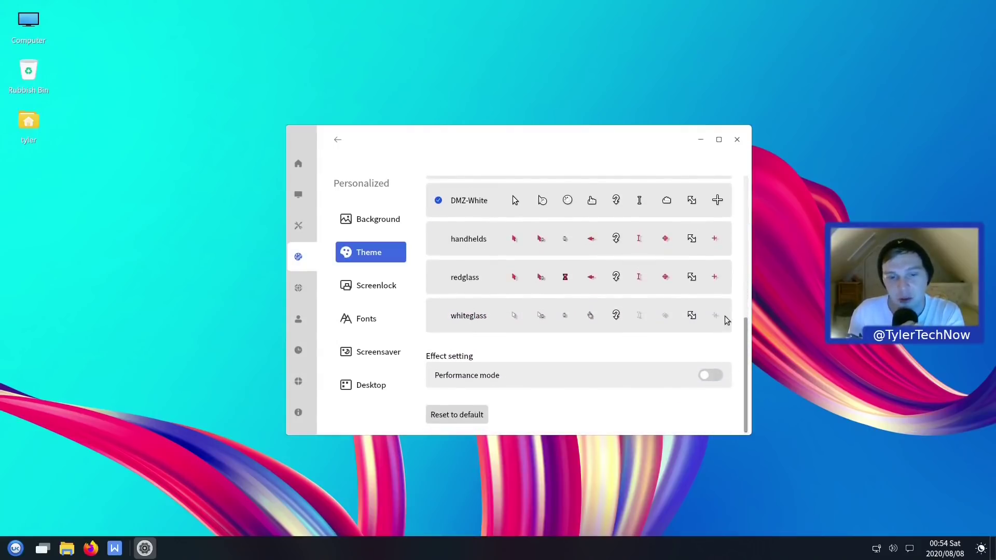
pyautogui.click(706, 376)
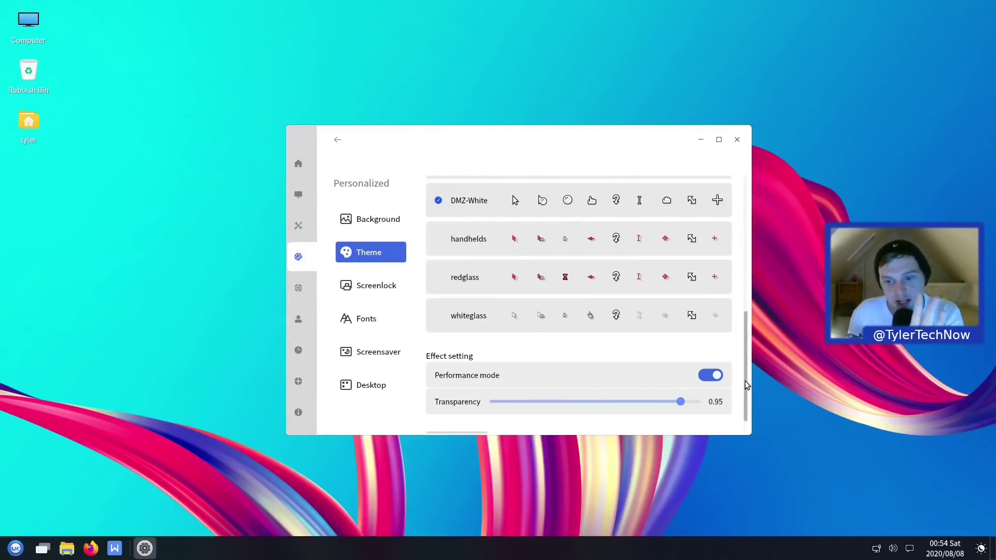
pyautogui.moveTo(744, 388); pyautogui.dragTo(741, 397)
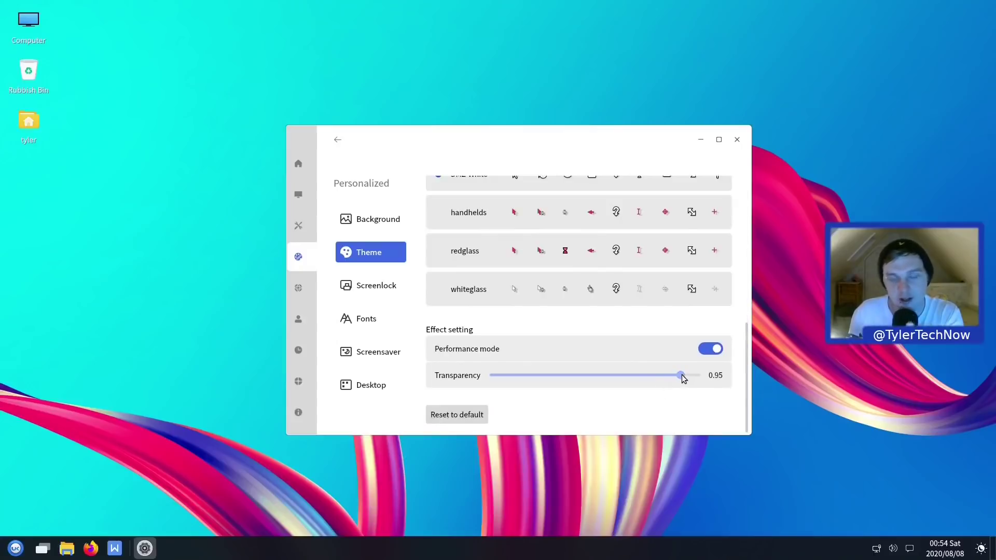
pyautogui.moveTo(680, 376); pyautogui.dragTo(453, 392)
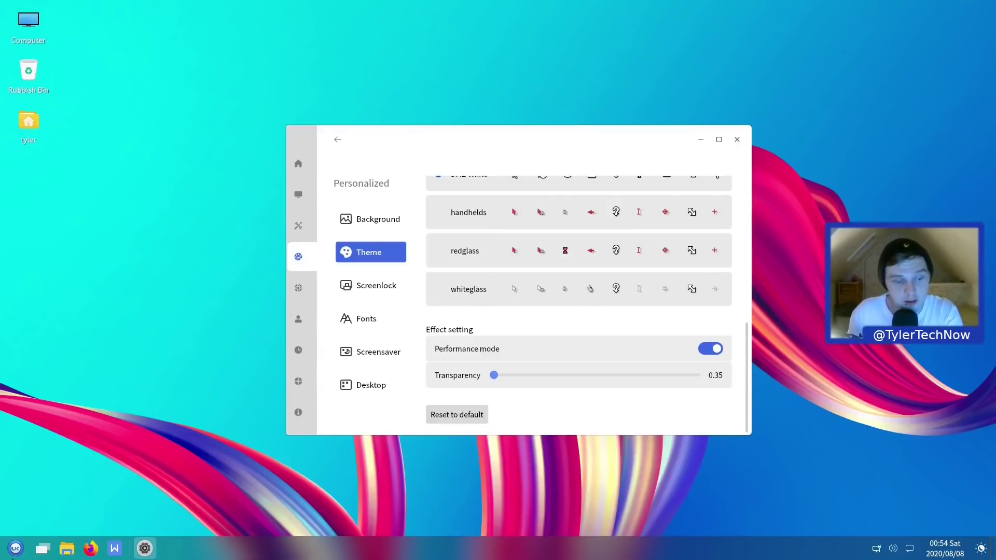
pyautogui.click(15, 552)
pyautogui.click(15, 552)
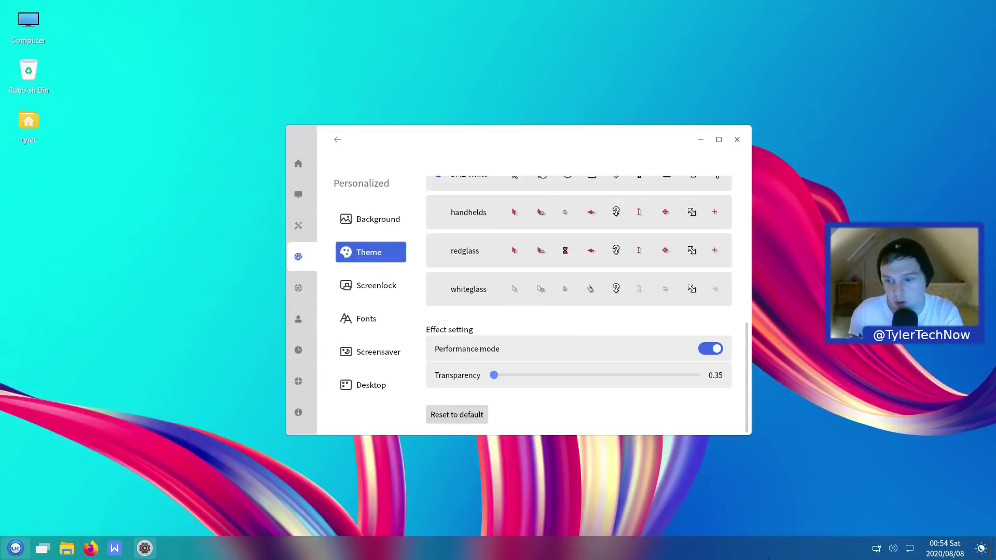
pyautogui.click(907, 549)
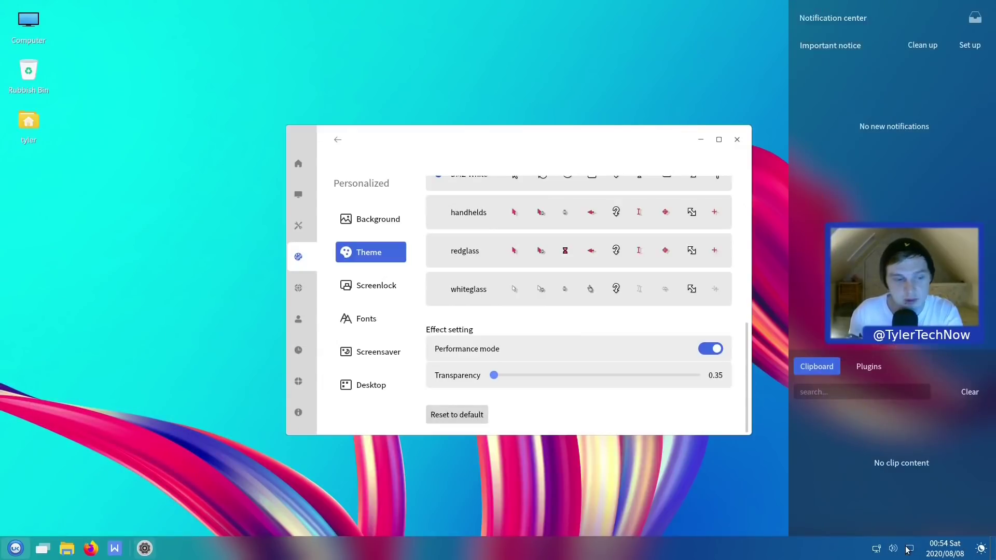
pyautogui.click(909, 549)
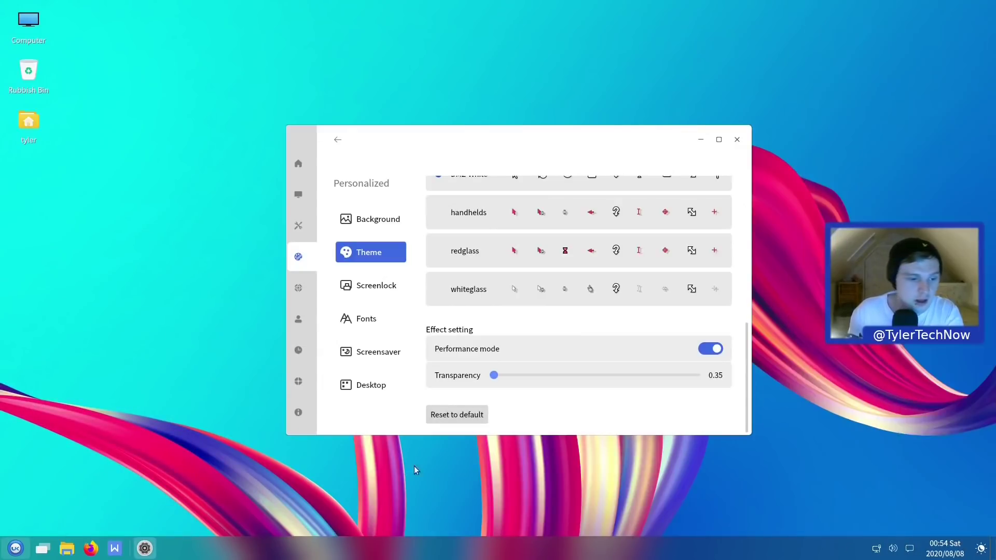
pyautogui.click(67, 548)
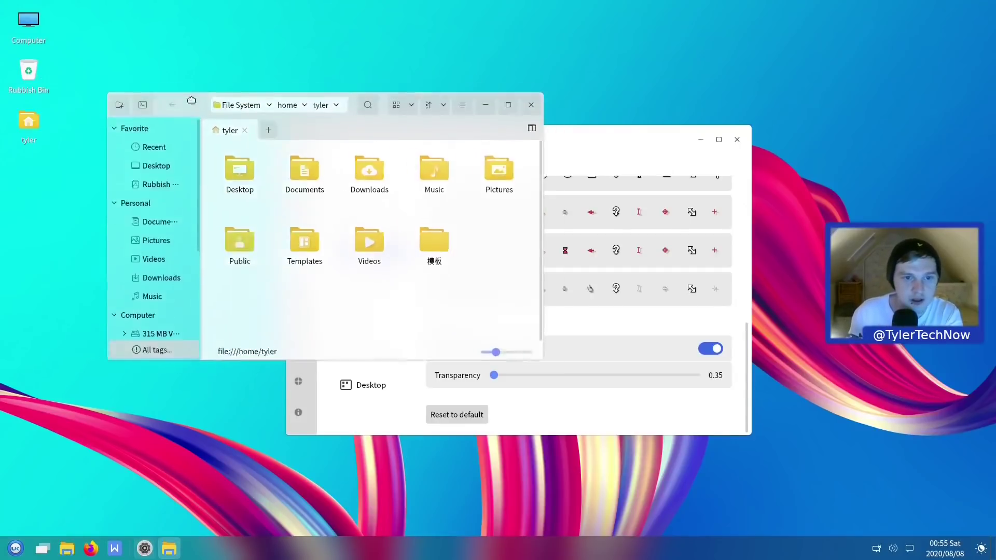
pyautogui.moveTo(206, 104); pyautogui.dragTo(190, 257)
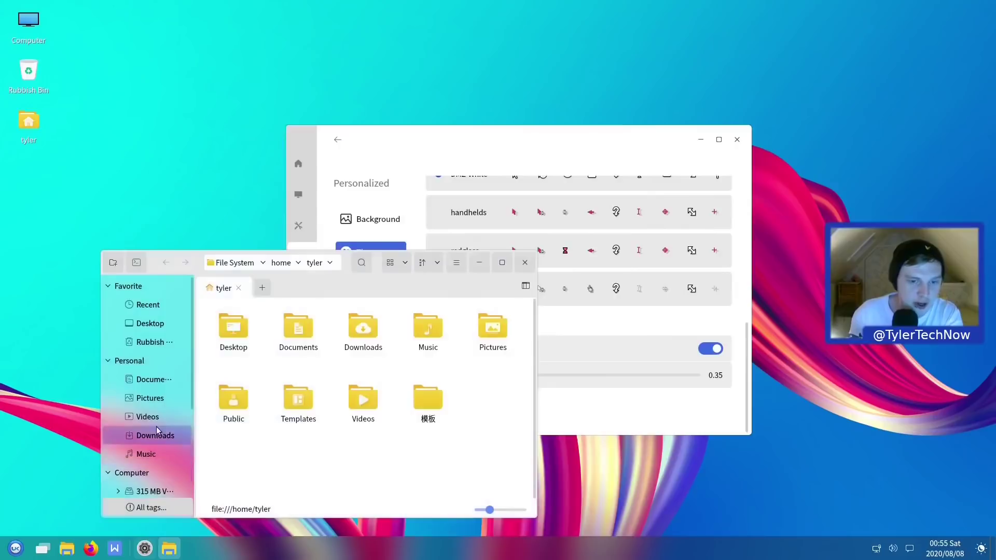
pyautogui.click(451, 266)
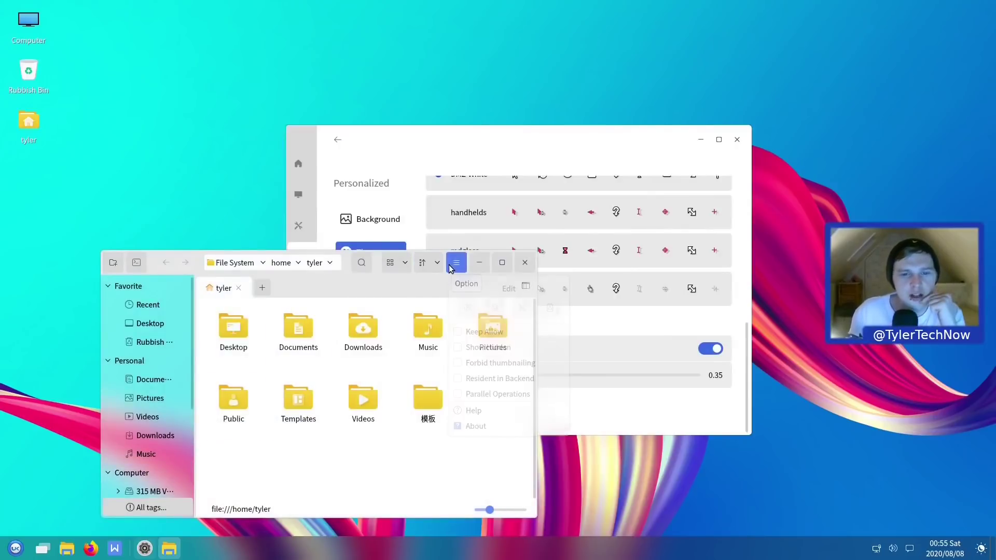
pyautogui.click(501, 425)
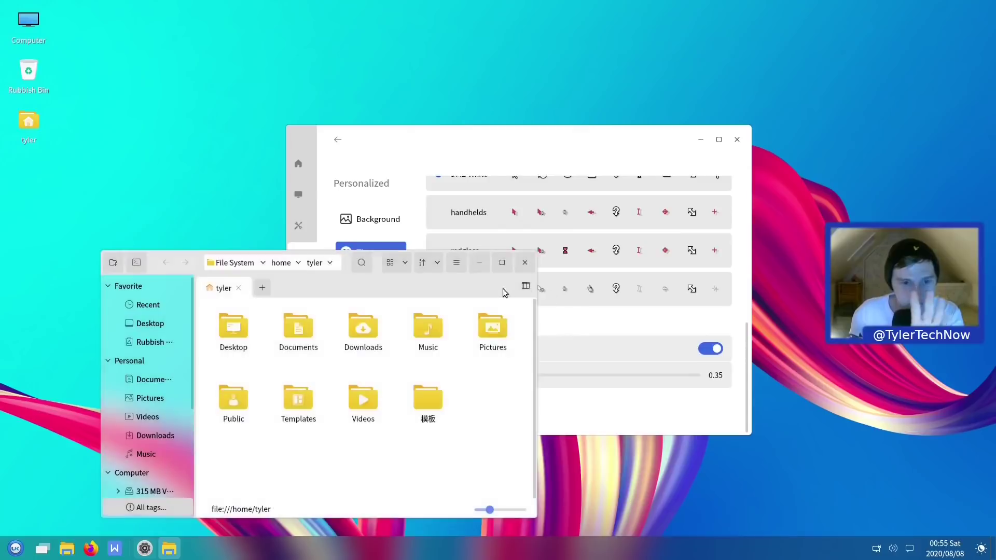
pyautogui.click(263, 288)
pyautogui.click(238, 288)
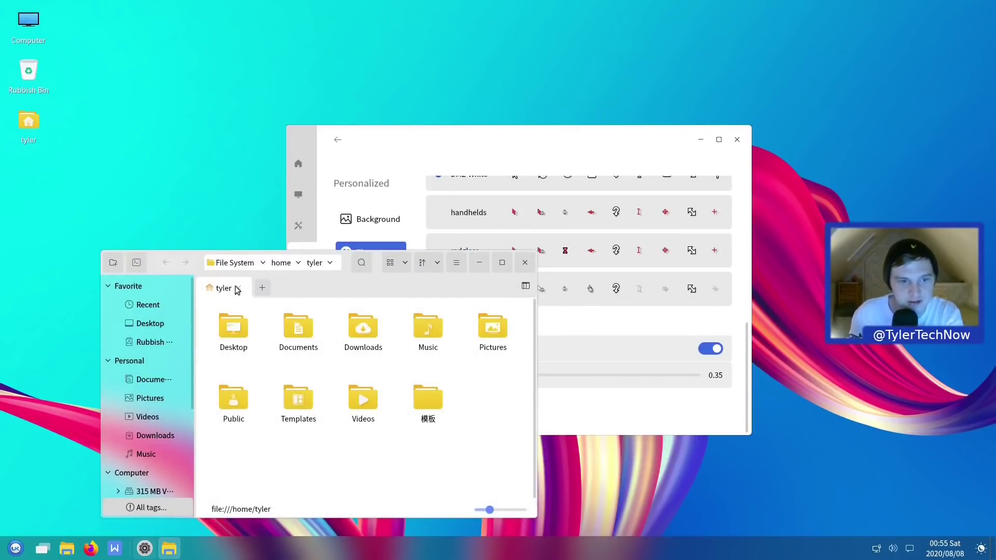
pyautogui.click(136, 263)
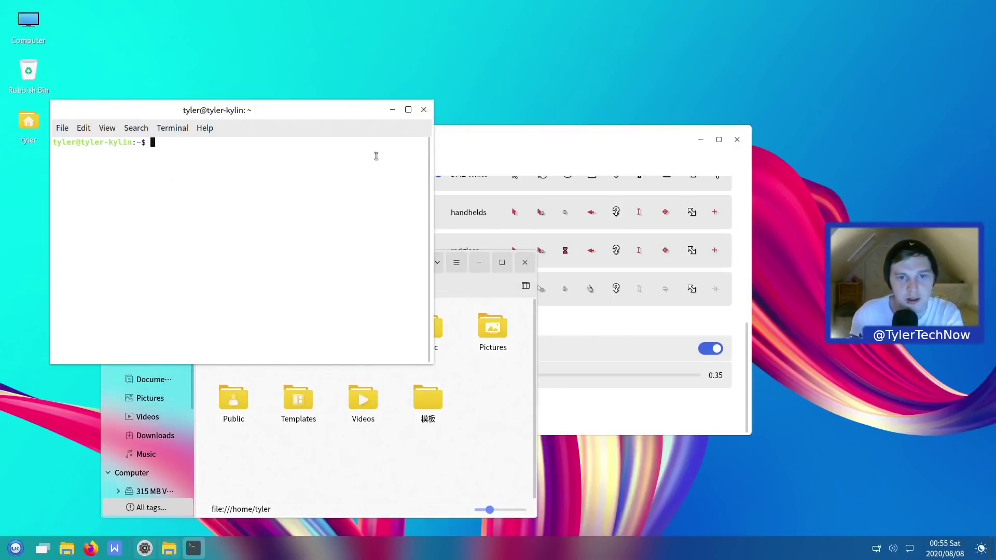
pyautogui.click(423, 109)
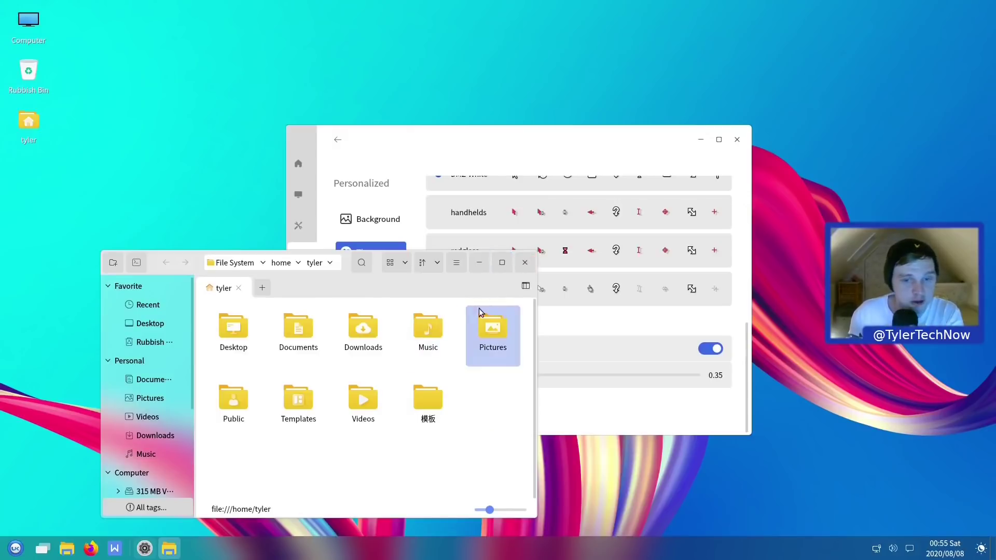
pyautogui.click(525, 262)
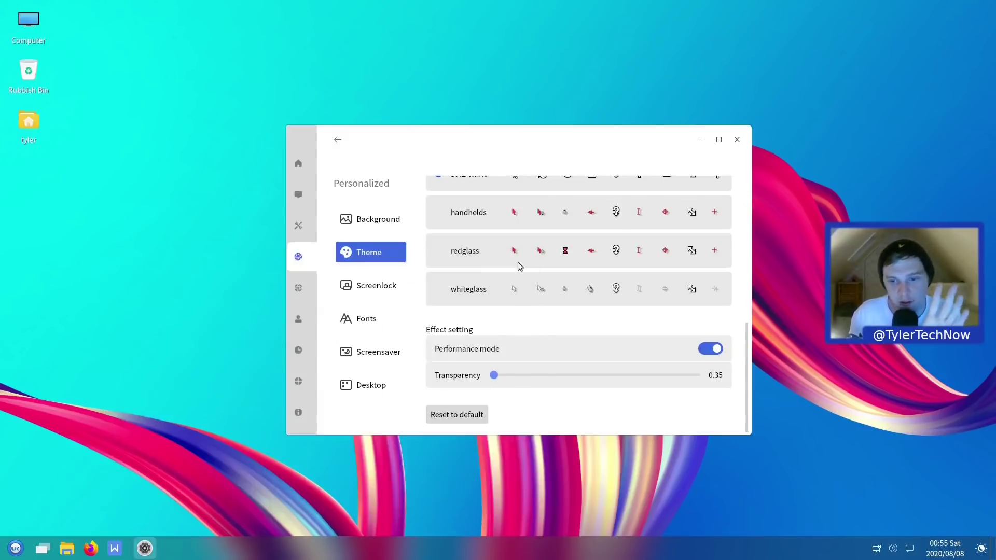
# Minimize the Control Center and open the file manager on the home folder.
pyautogui.click(701, 140)
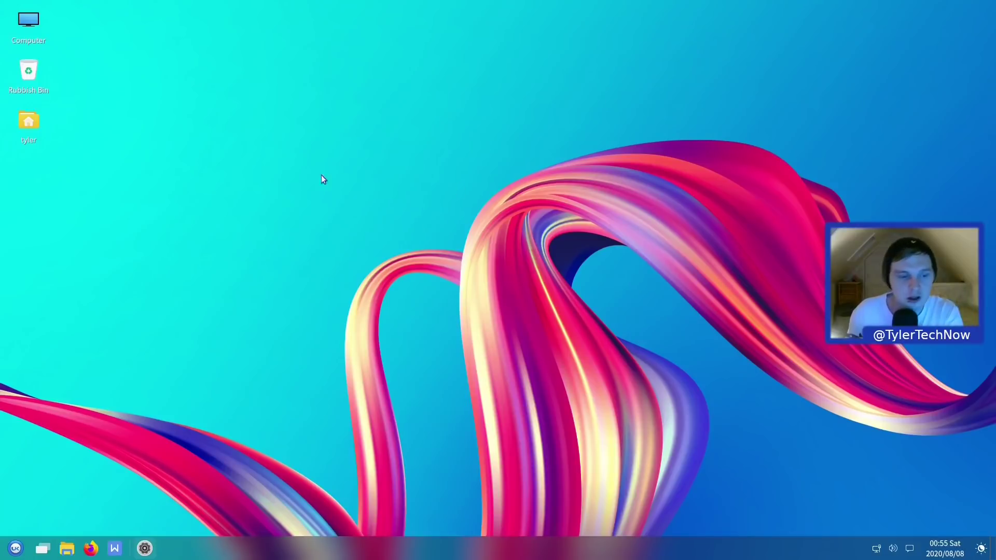
pyautogui.rightClick(144, 549)
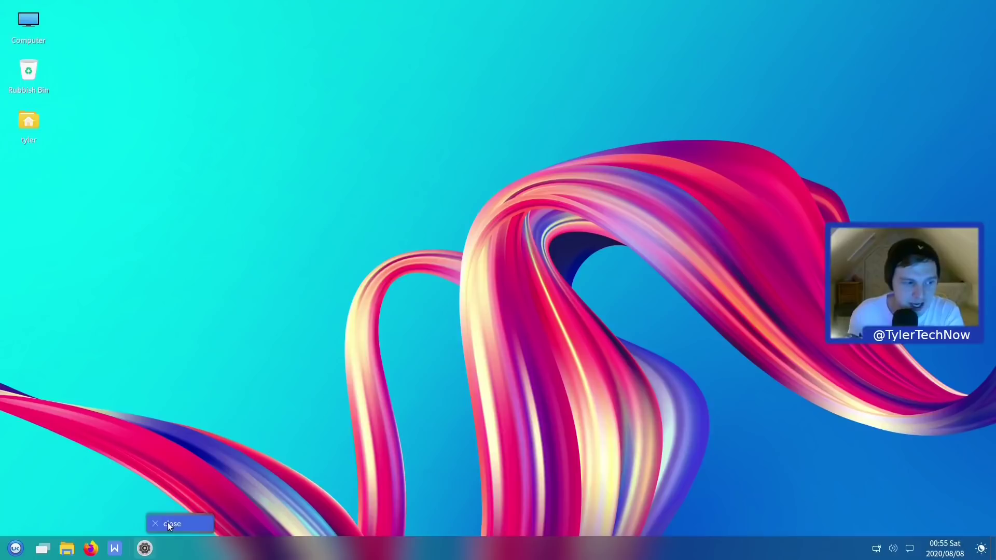
pyautogui.rightClick(64, 551)
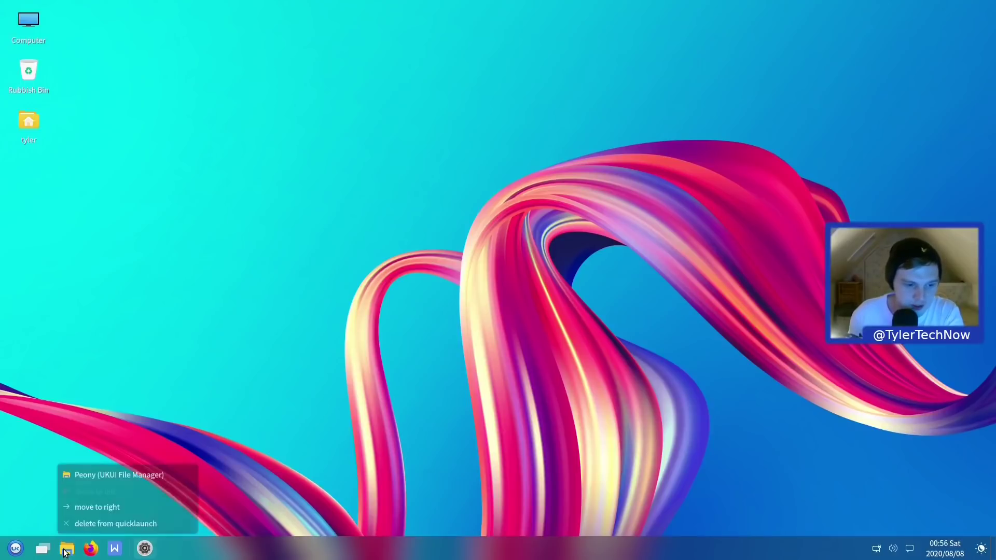
pyautogui.click(92, 530)
pyautogui.click(69, 551)
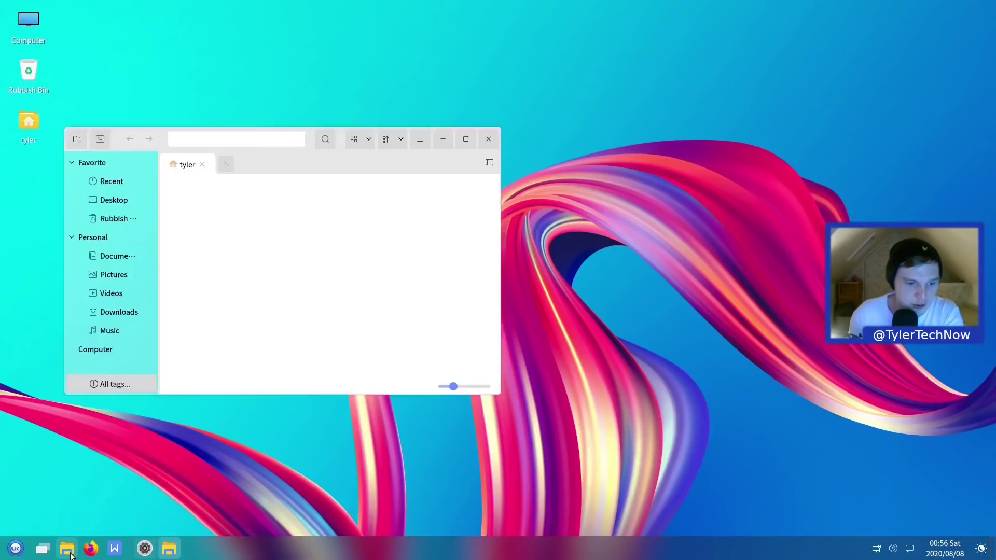
# Close the file manager window via its taskbar context menu.
pyautogui.moveTo(168, 553)
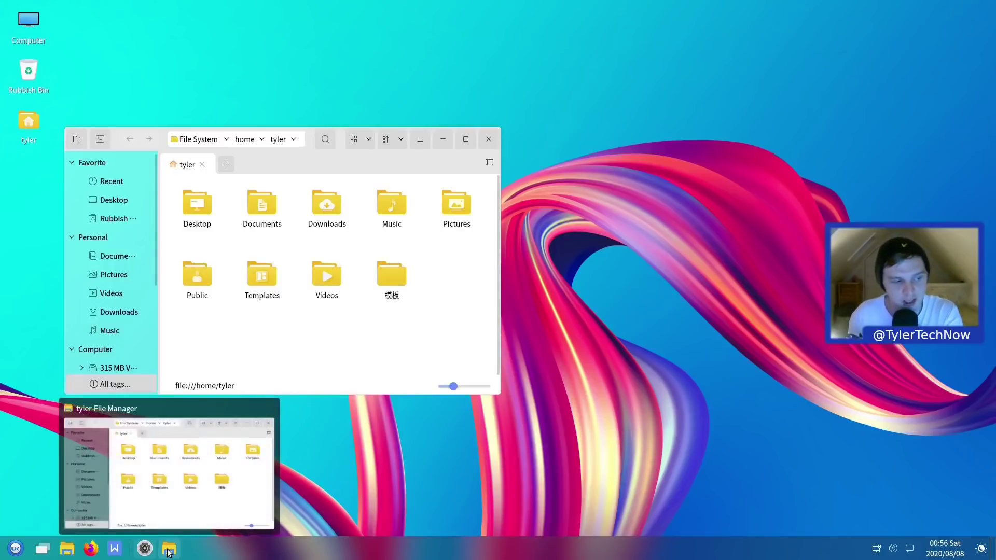
pyautogui.rightClick(169, 550)
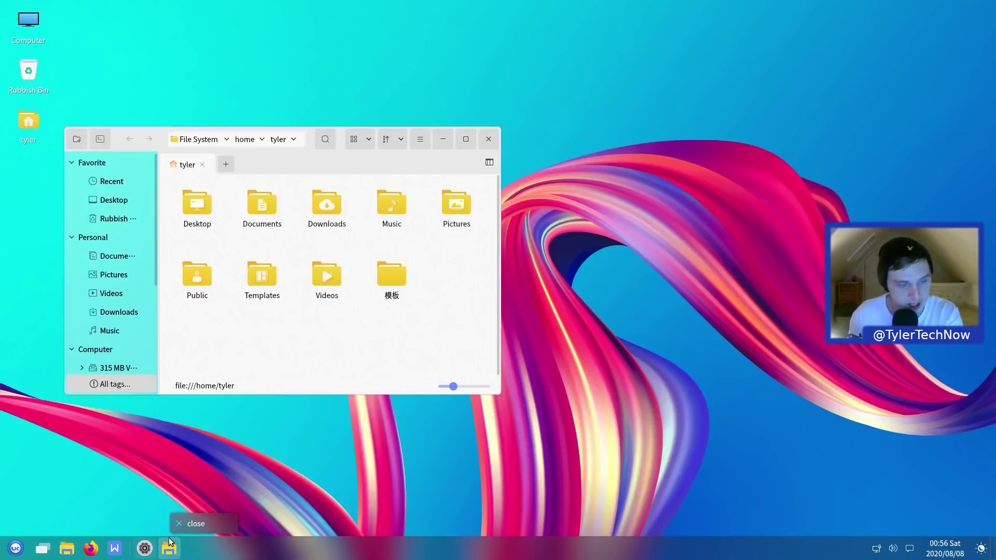
pyautogui.click(289, 166)
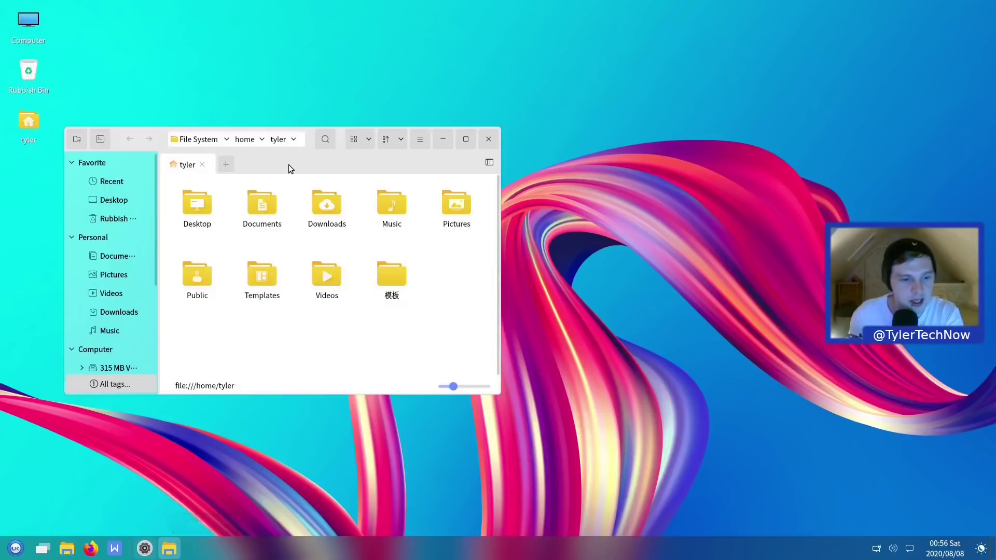
pyautogui.rightClick(159, 550)
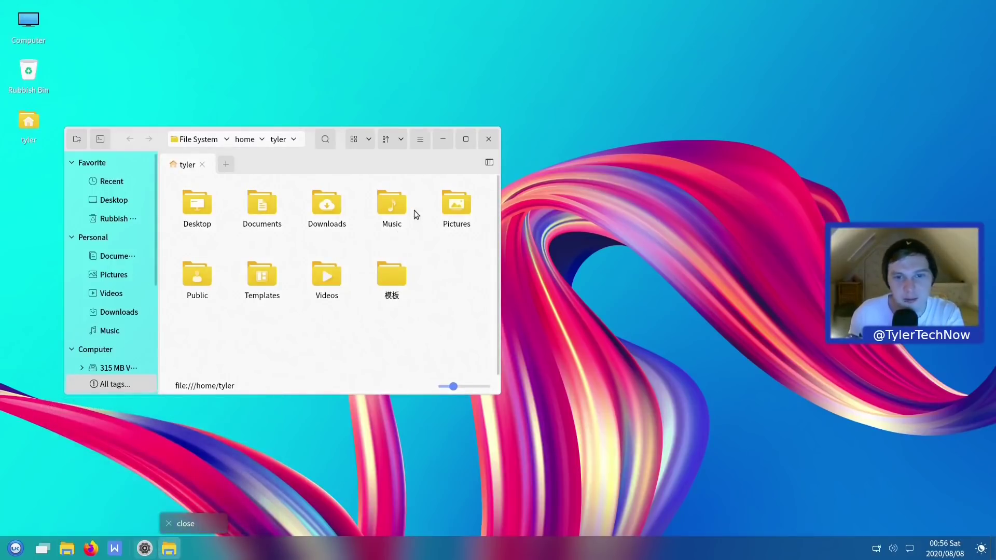
pyautogui.click(492, 144)
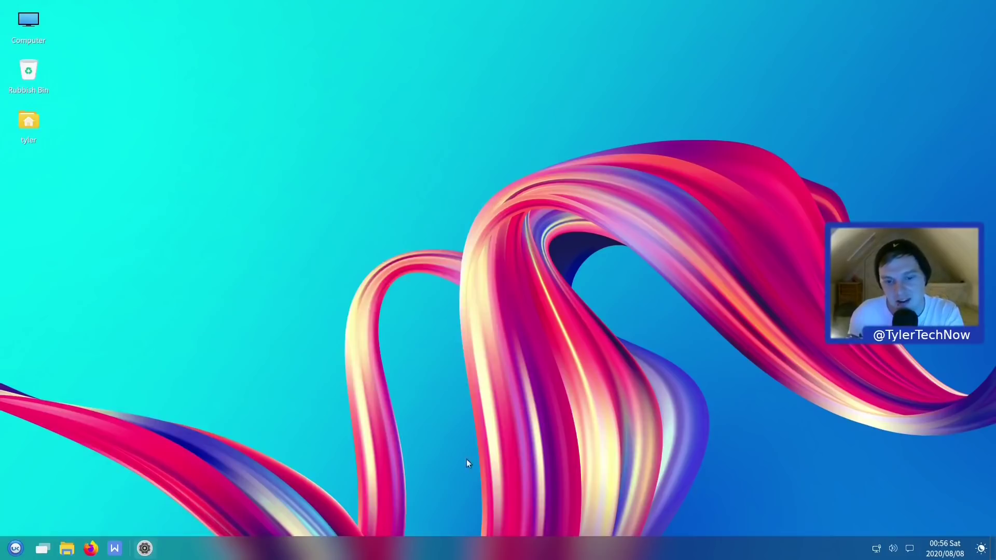
pyautogui.rightClick(474, 539)
pyautogui.moveTo(521, 493)
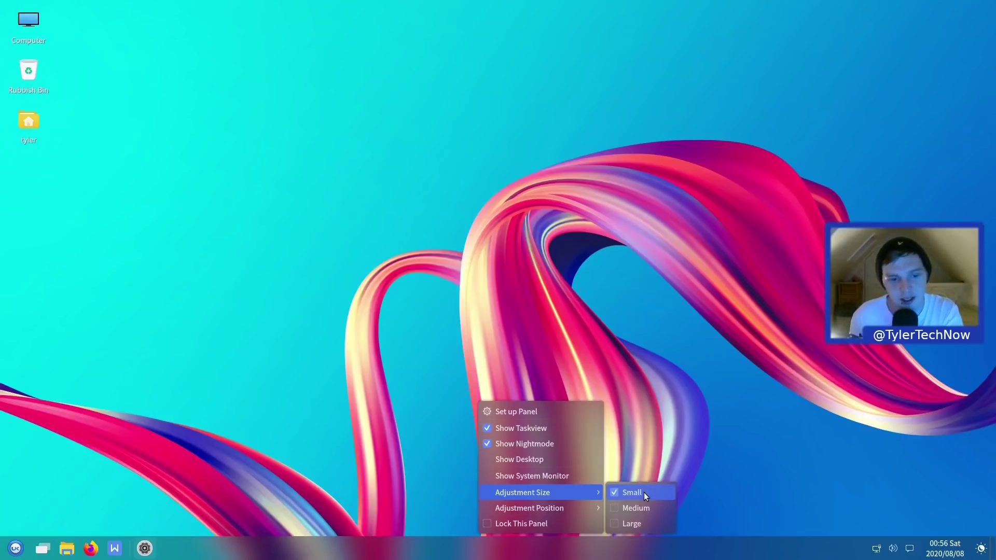
pyautogui.click(413, 437)
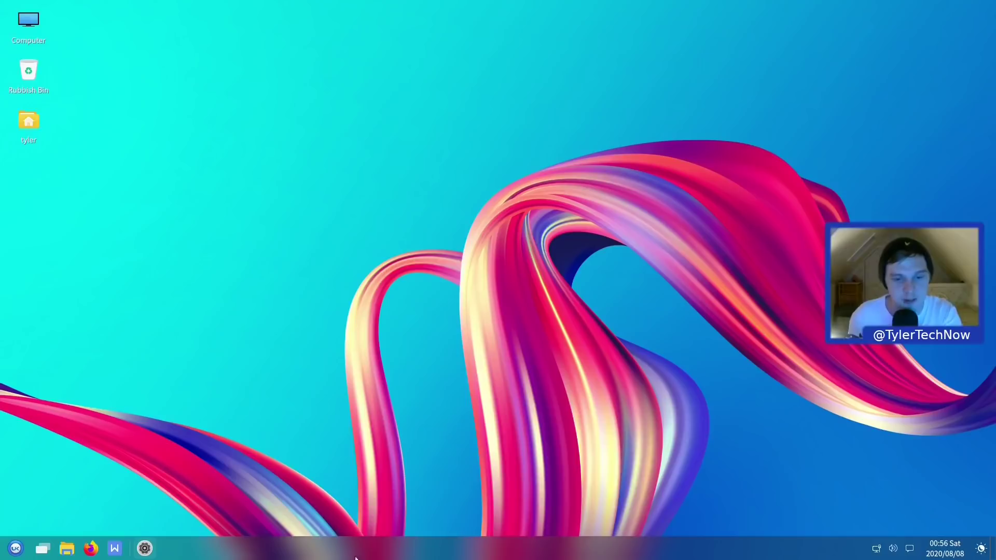
pyautogui.rightClick(419, 554)
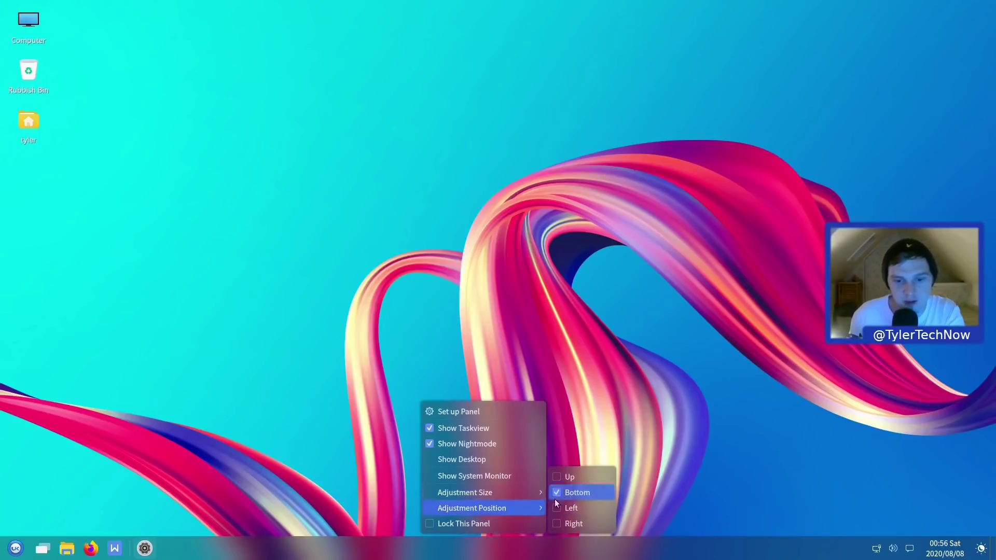
pyautogui.click(574, 475)
pyautogui.rightClick(471, 22)
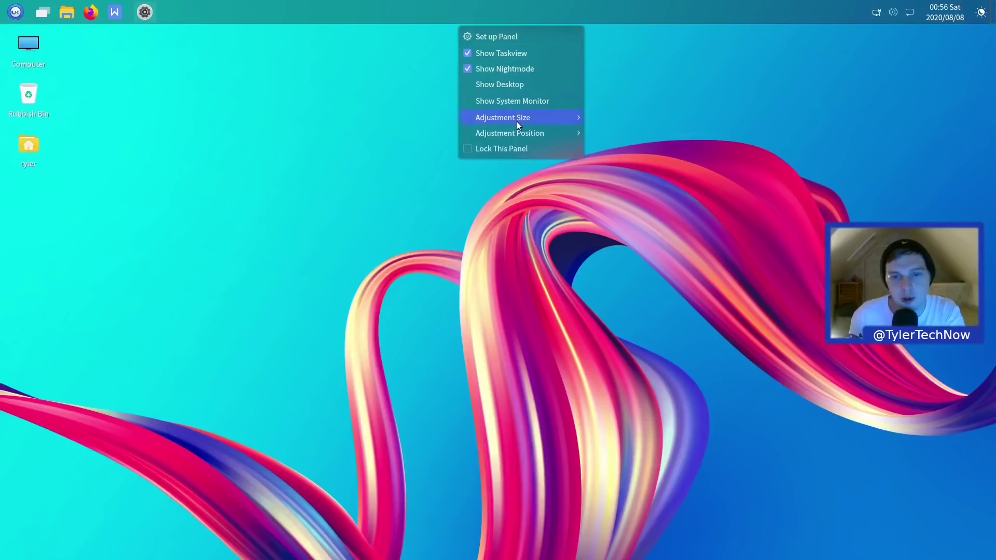
pyautogui.moveTo(560, 133)
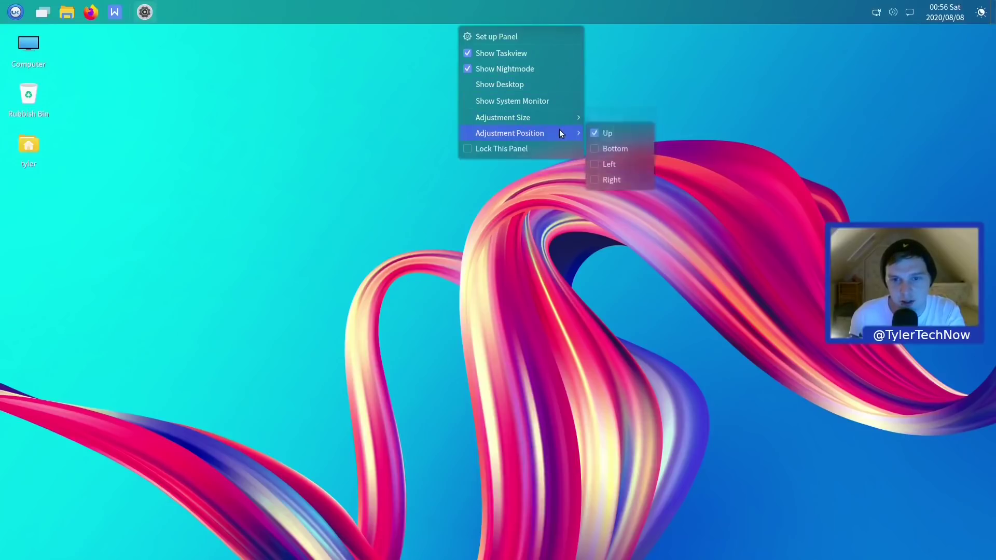
pyautogui.click(626, 154)
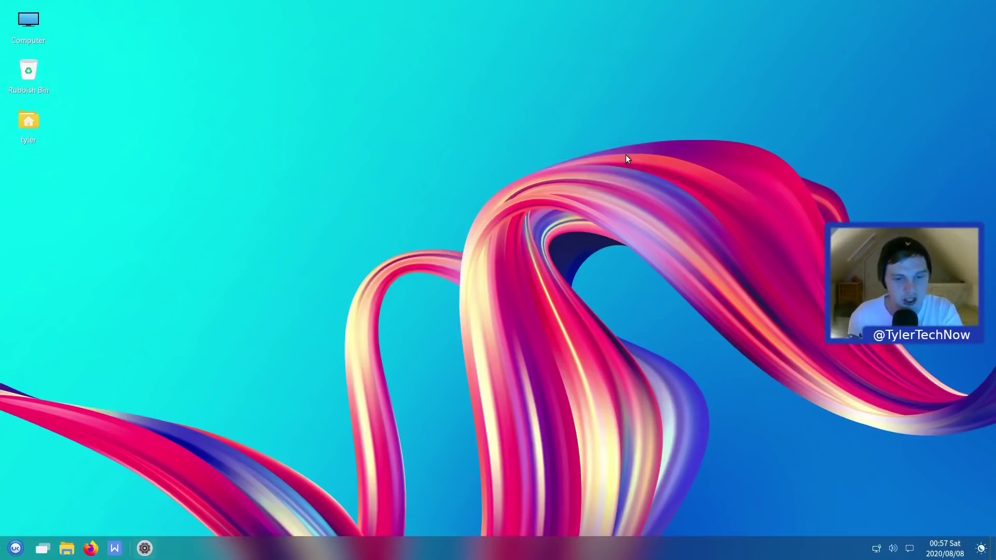
pyautogui.rightClick(451, 553)
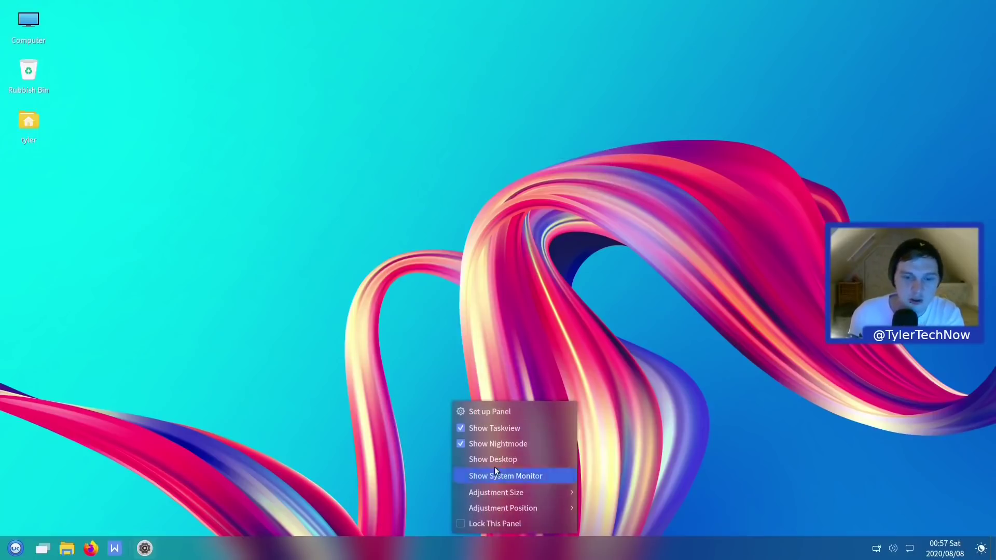
pyautogui.click(484, 411)
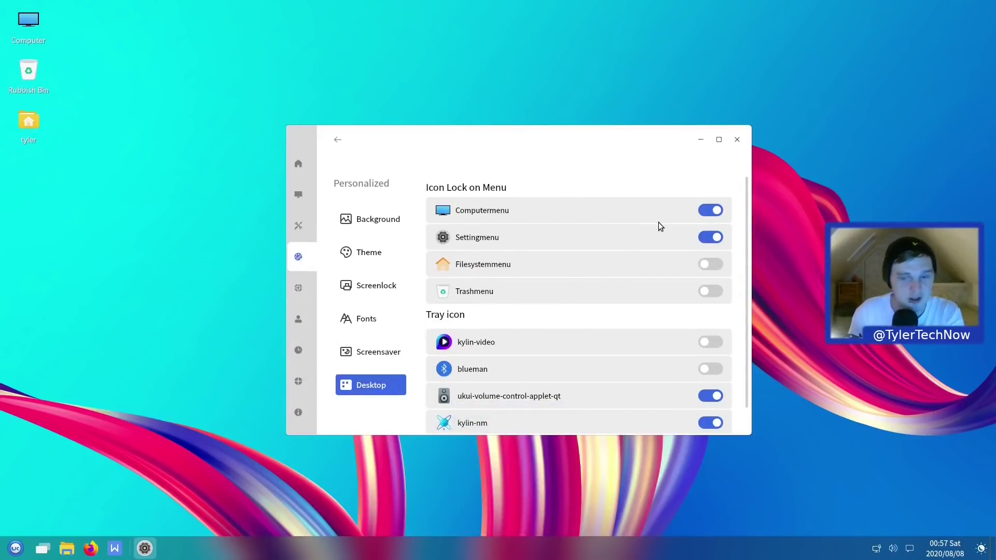
pyautogui.scroll(-1, 743, 264)
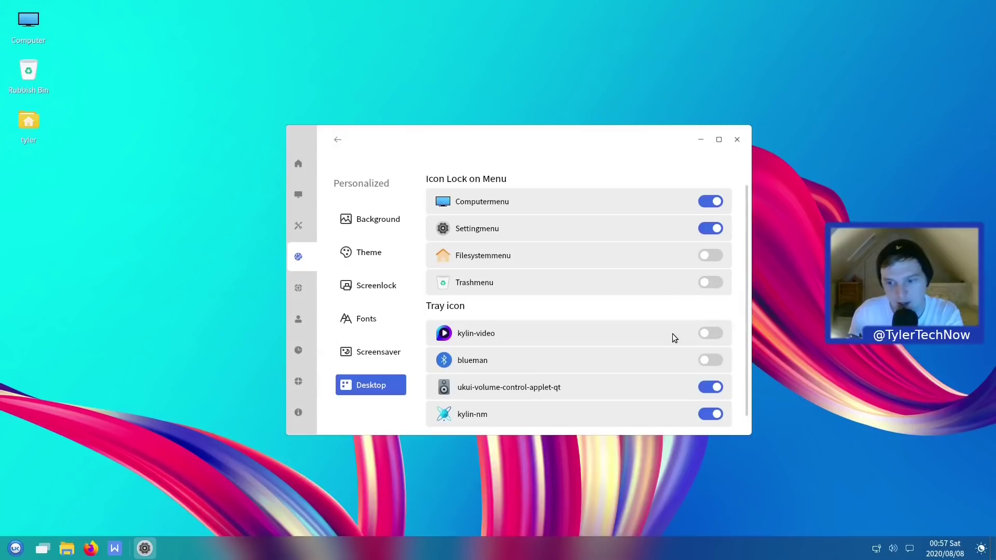
pyautogui.click(736, 139)
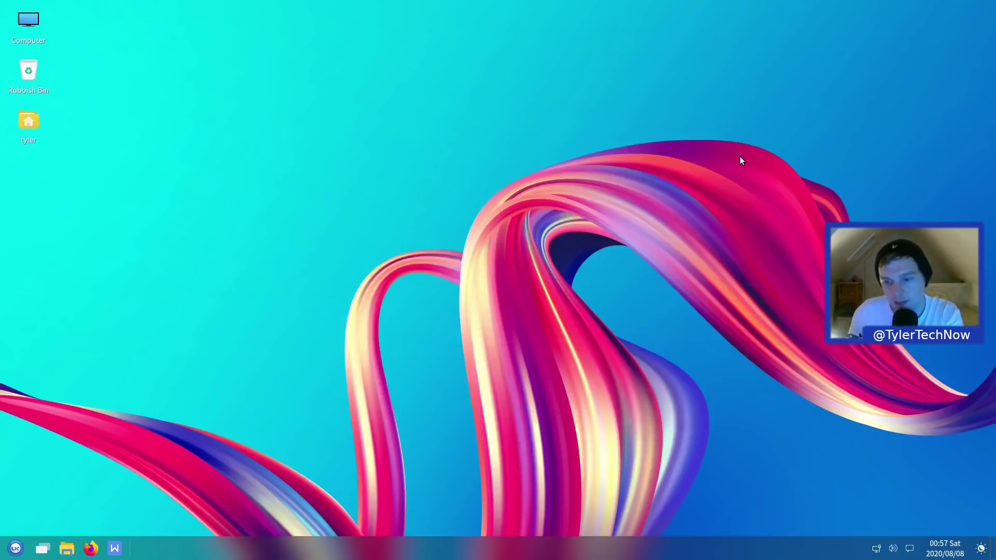
pyautogui.click(876, 548)
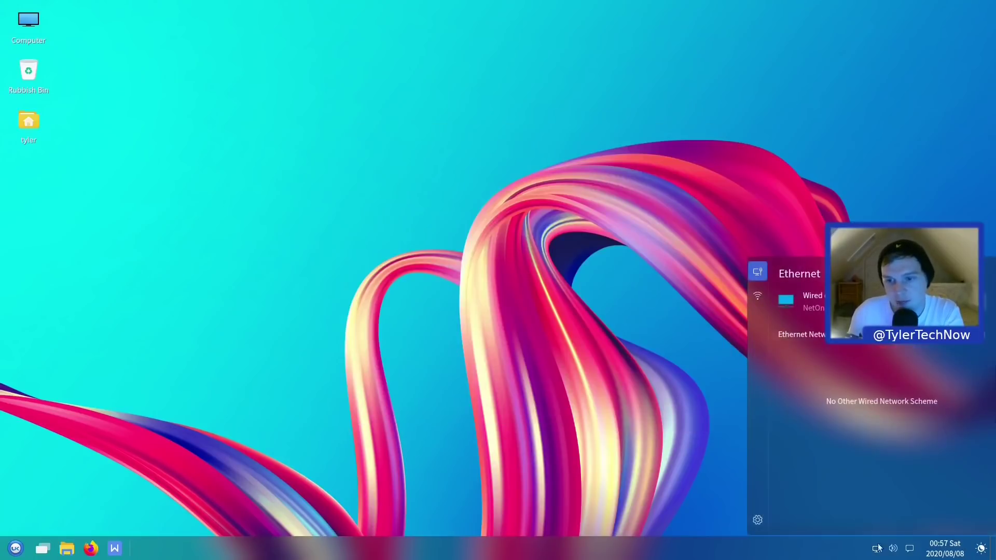
pyautogui.click(714, 308)
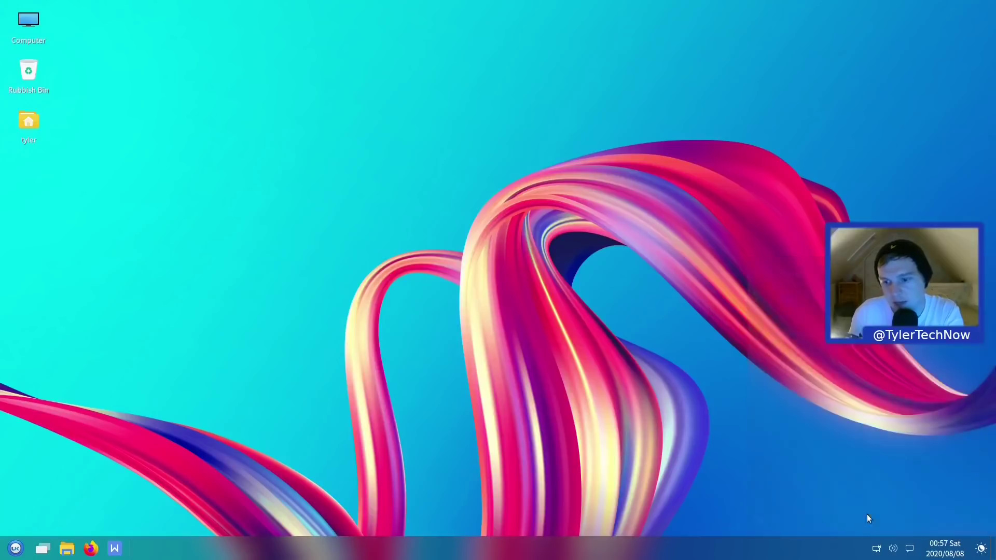
pyautogui.click(892, 549)
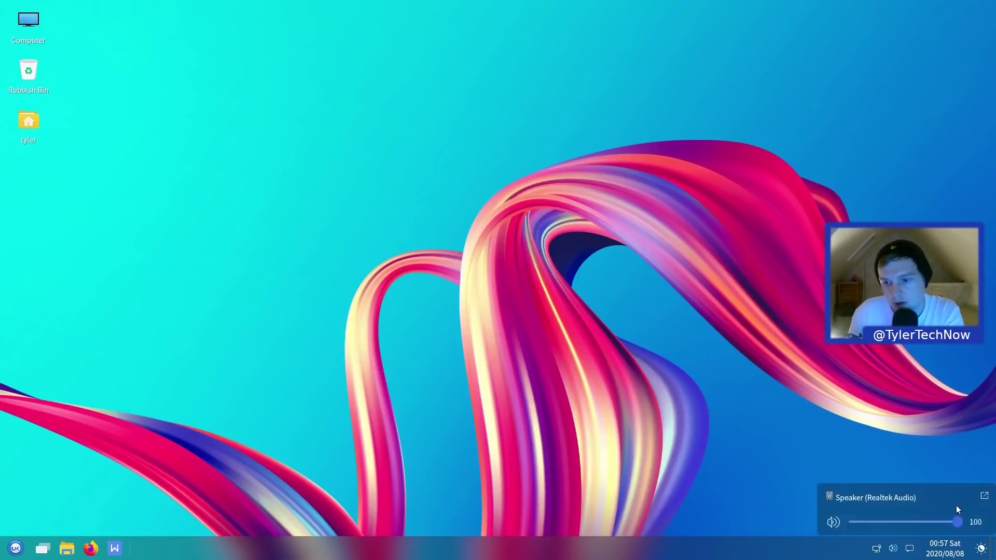
pyautogui.click(912, 549)
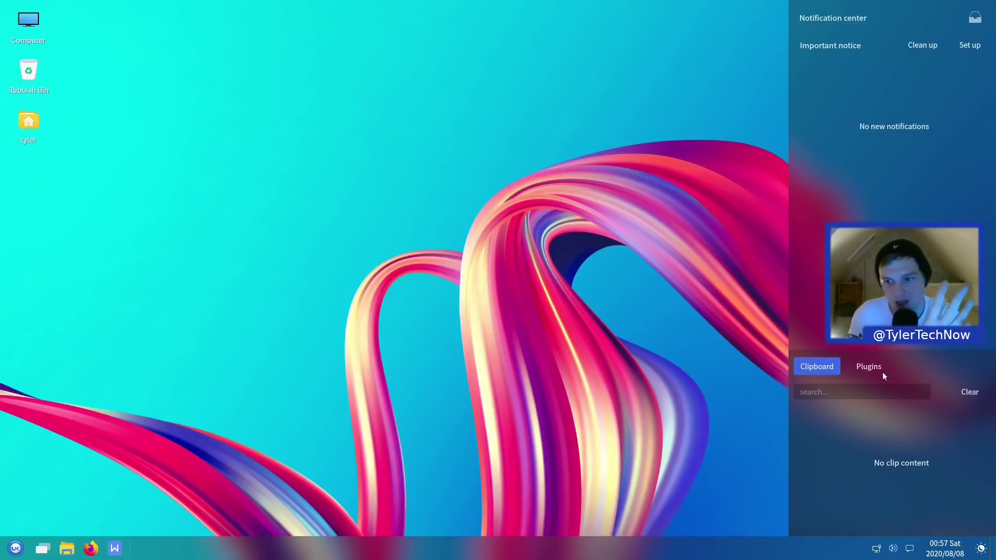
pyautogui.click(866, 366)
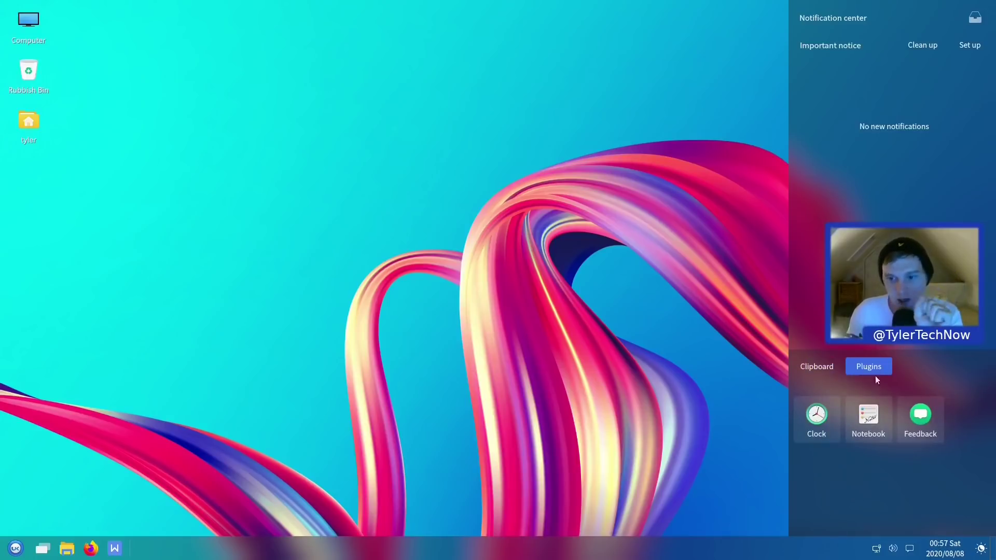
pyautogui.click(825, 368)
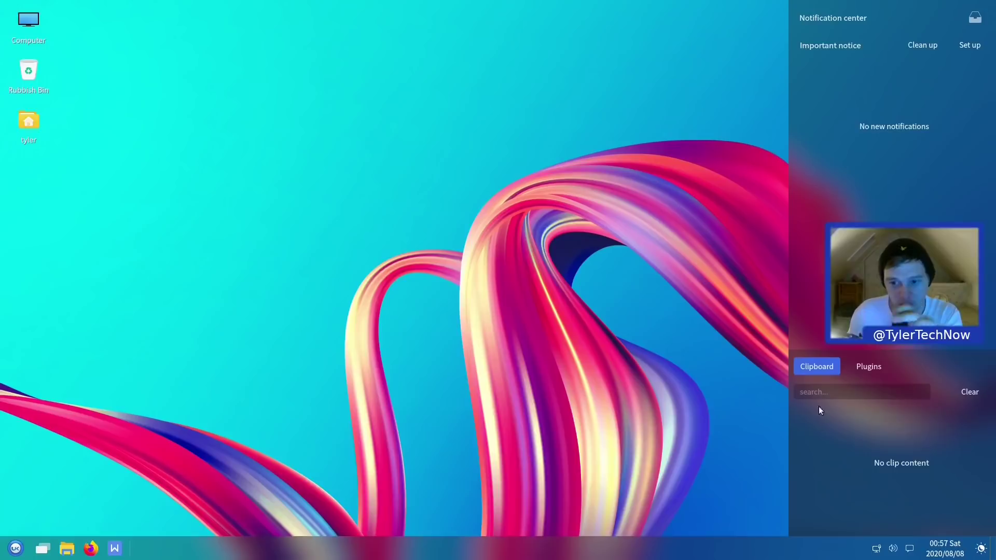
pyautogui.click(868, 367)
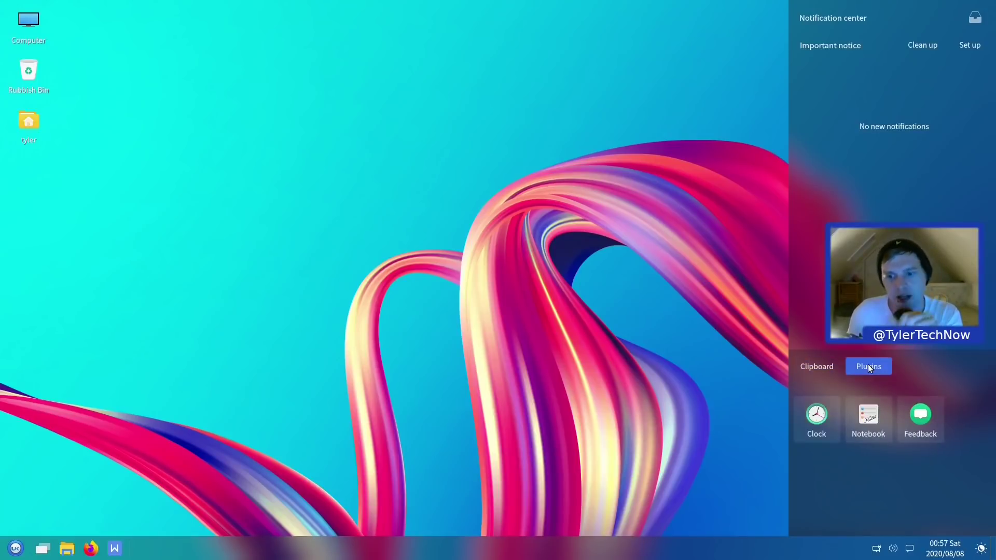
pyautogui.click(866, 415)
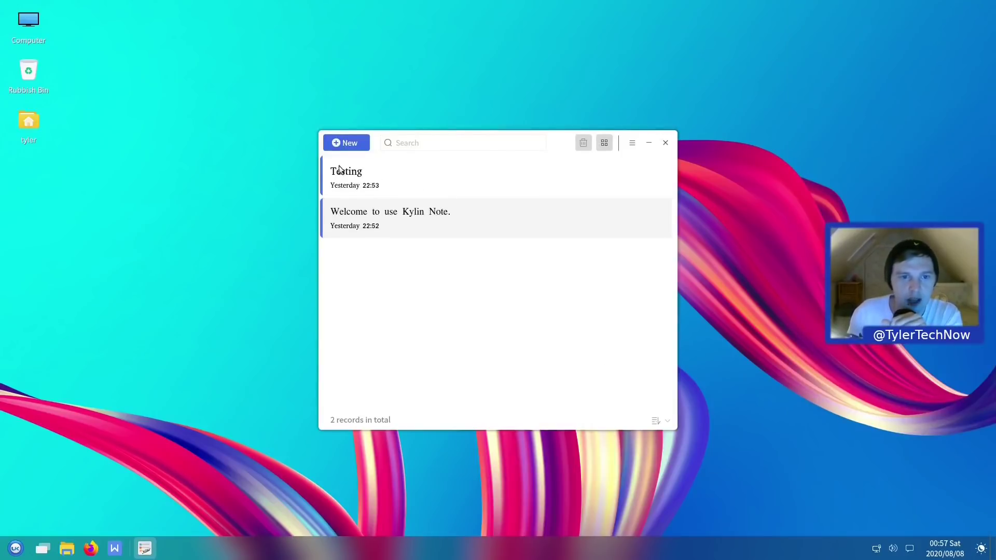
pyautogui.doubleClick(379, 175)
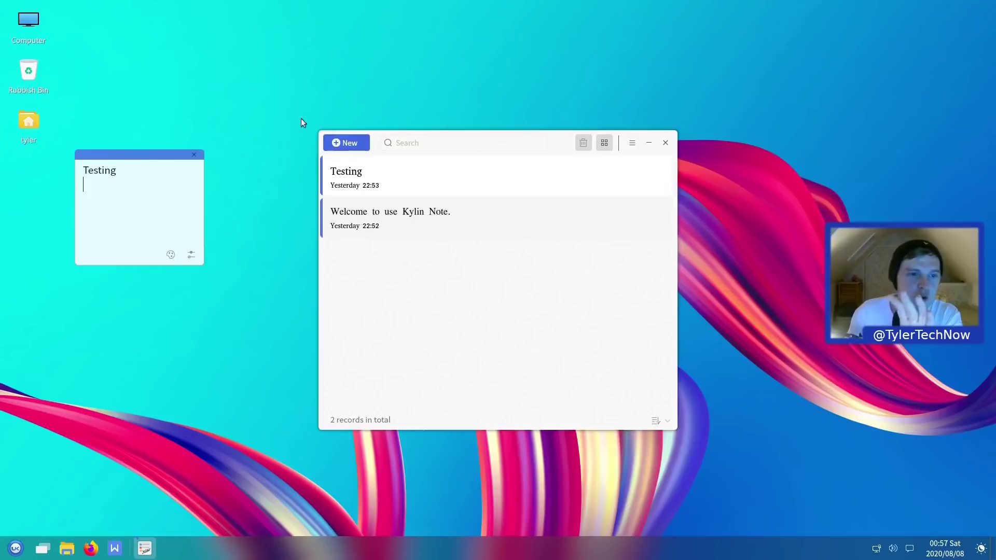
pyautogui.moveTo(173, 153); pyautogui.dragTo(912, 31)
pyautogui.click(933, 32)
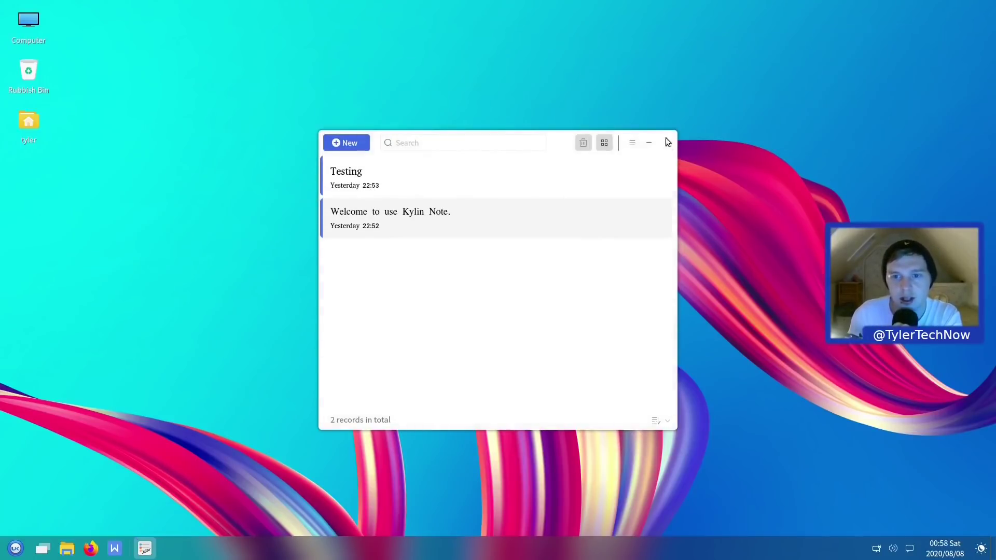
pyautogui.click(666, 142)
pyautogui.click(558, 296)
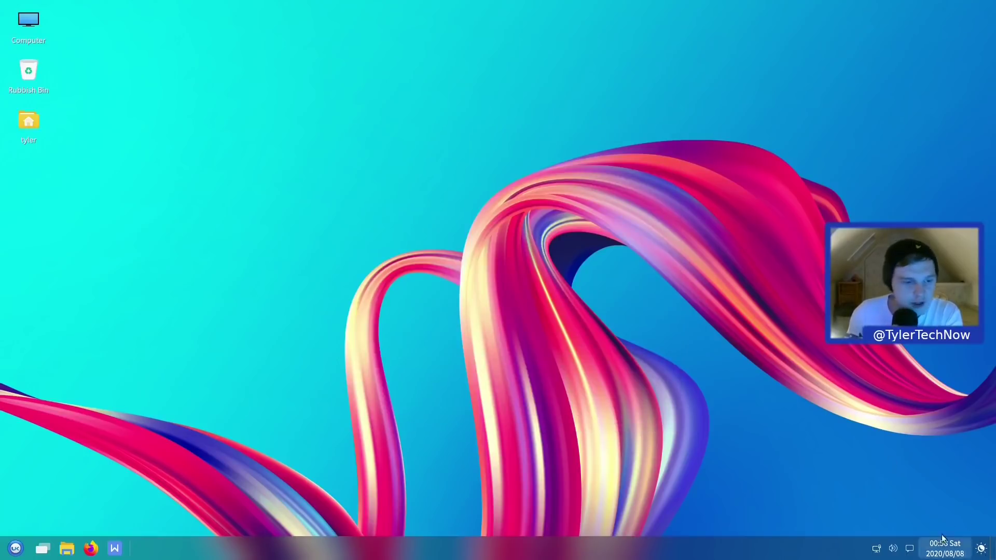
pyautogui.click(65, 549)
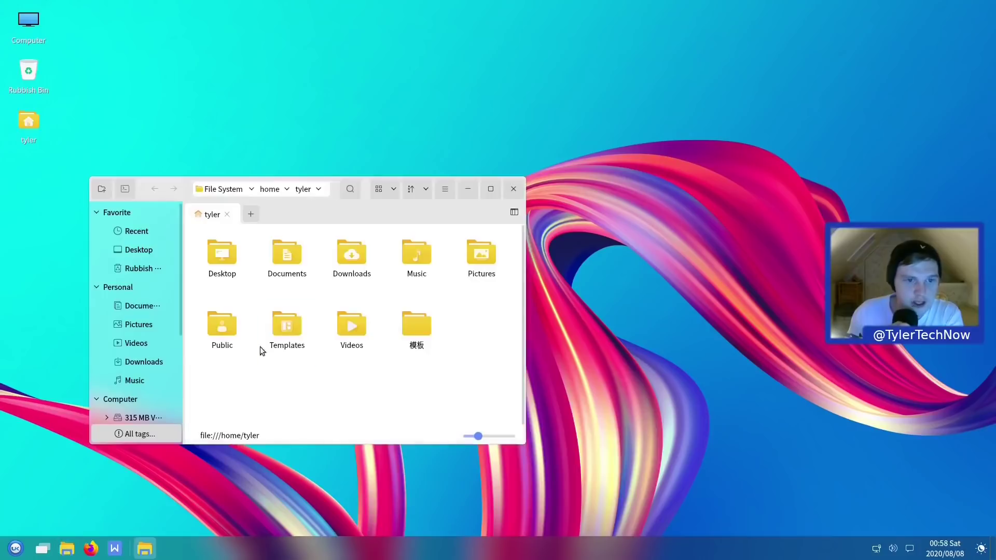
pyautogui.moveTo(154, 181); pyautogui.dragTo(261, 127)
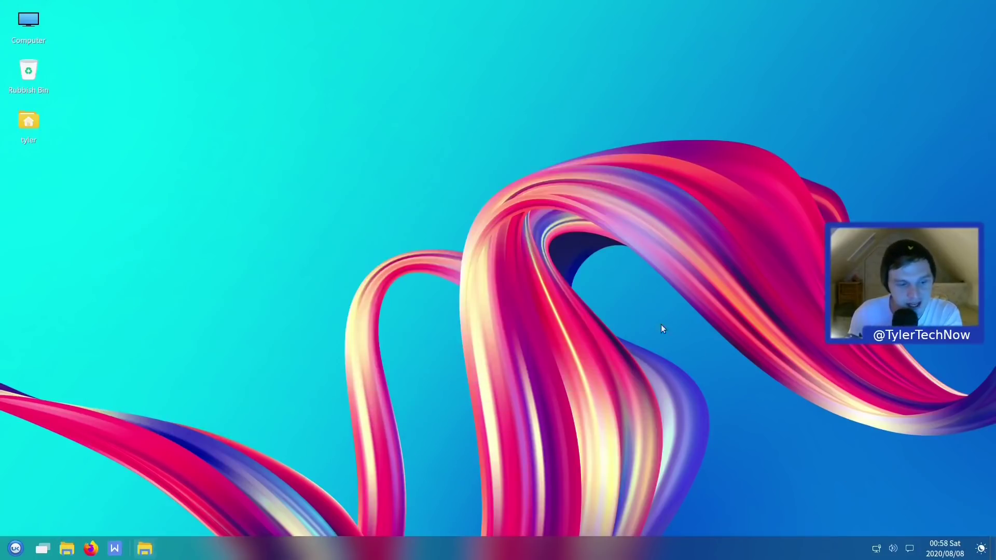
pyautogui.click(992, 550)
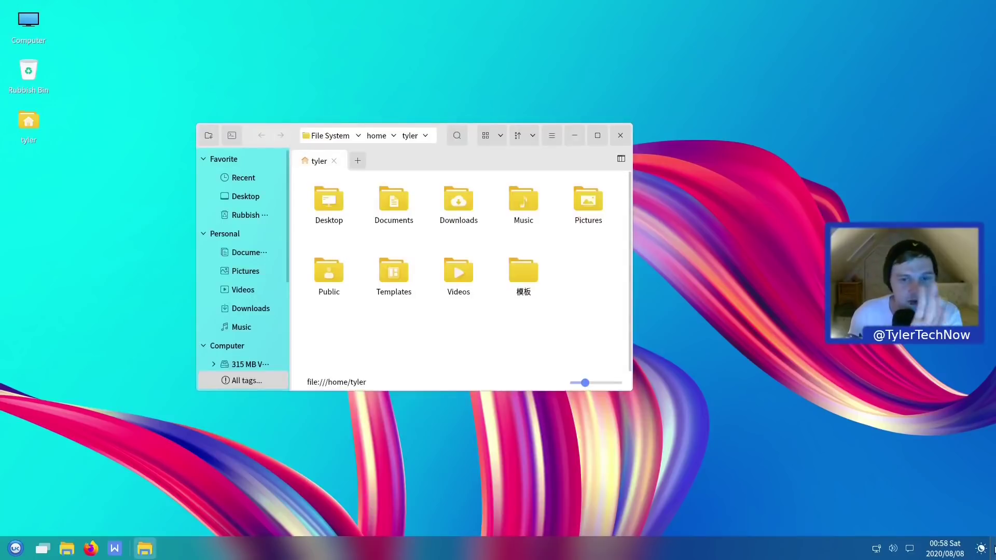
pyautogui.click(620, 136)
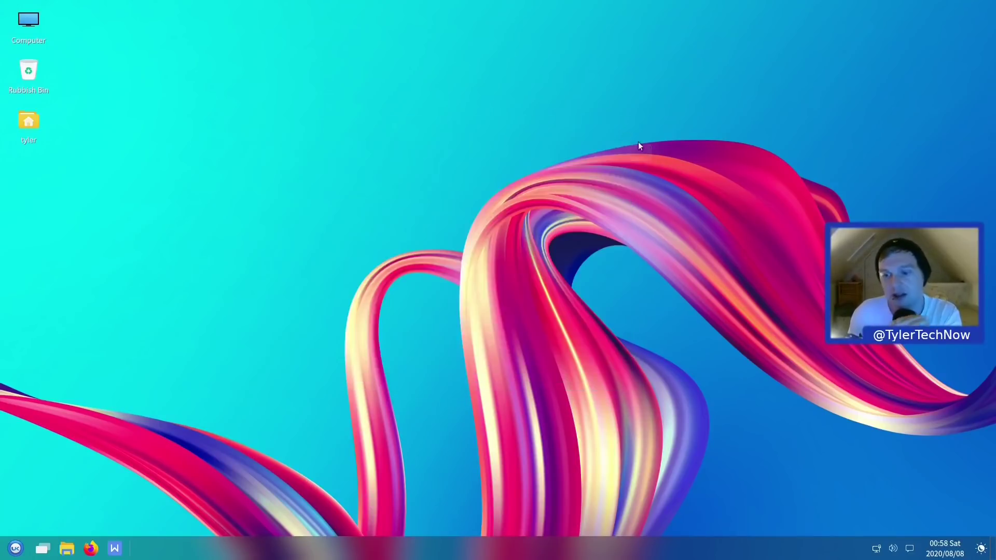
pyautogui.click(982, 550)
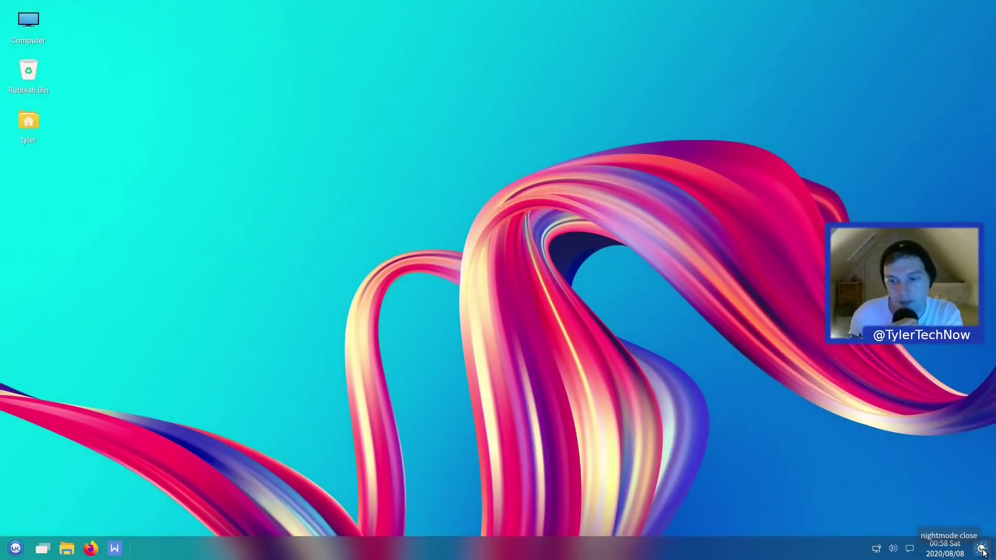
pyautogui.click(944, 549)
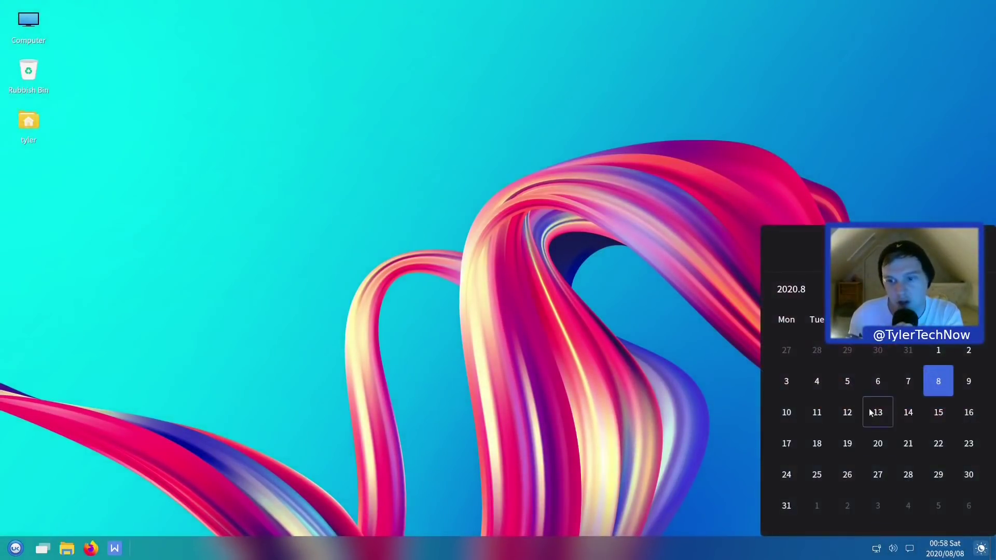
pyautogui.click(651, 364)
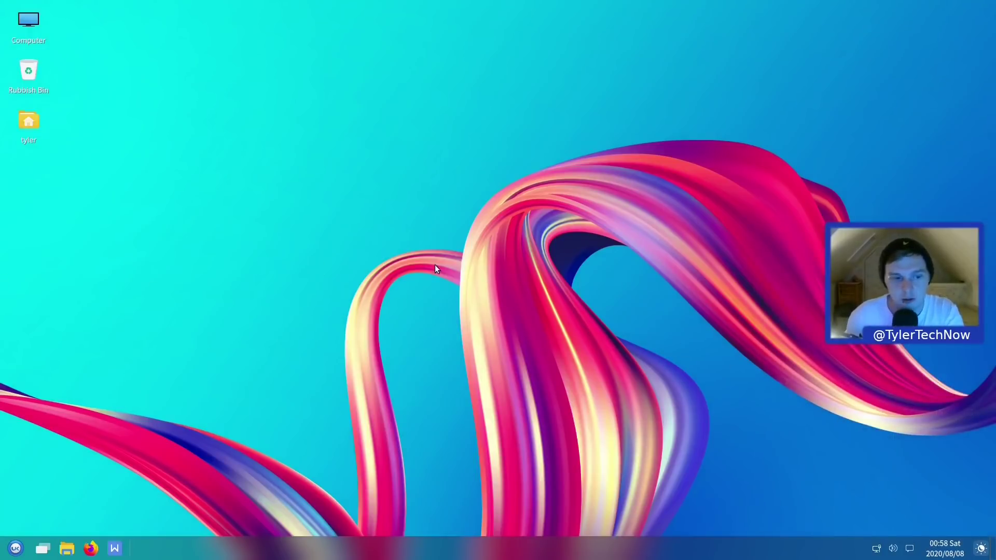
pyautogui.click(16, 549)
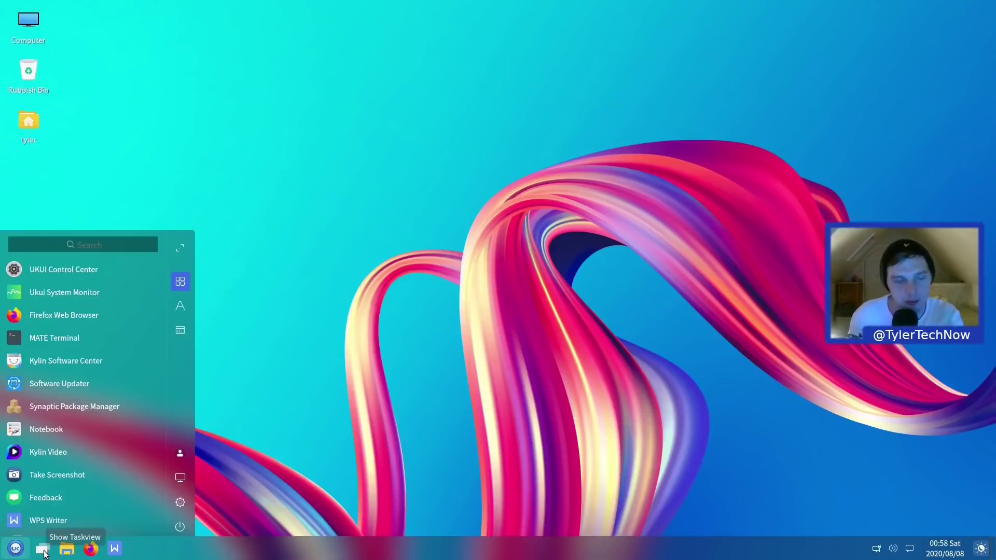
pyautogui.click(180, 248)
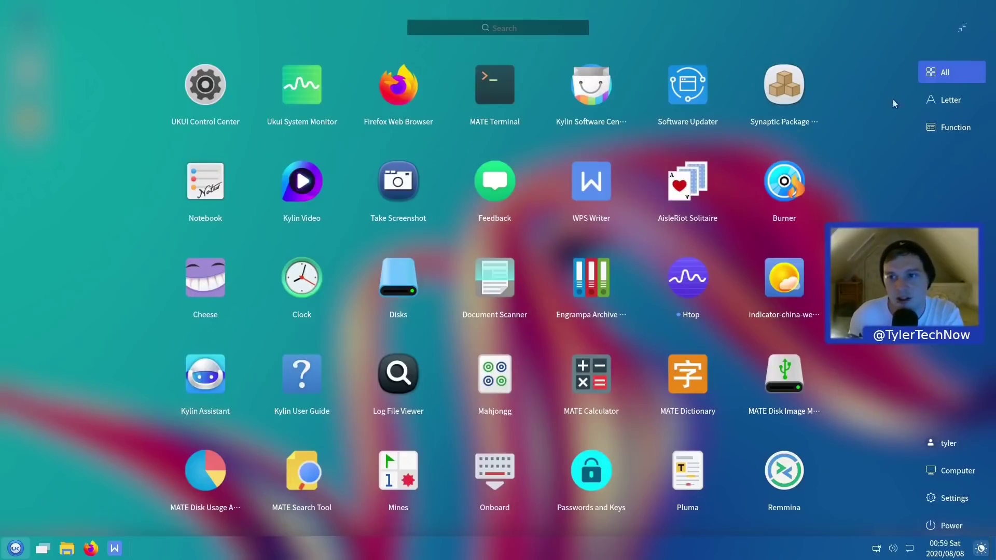
pyautogui.click(922, 106)
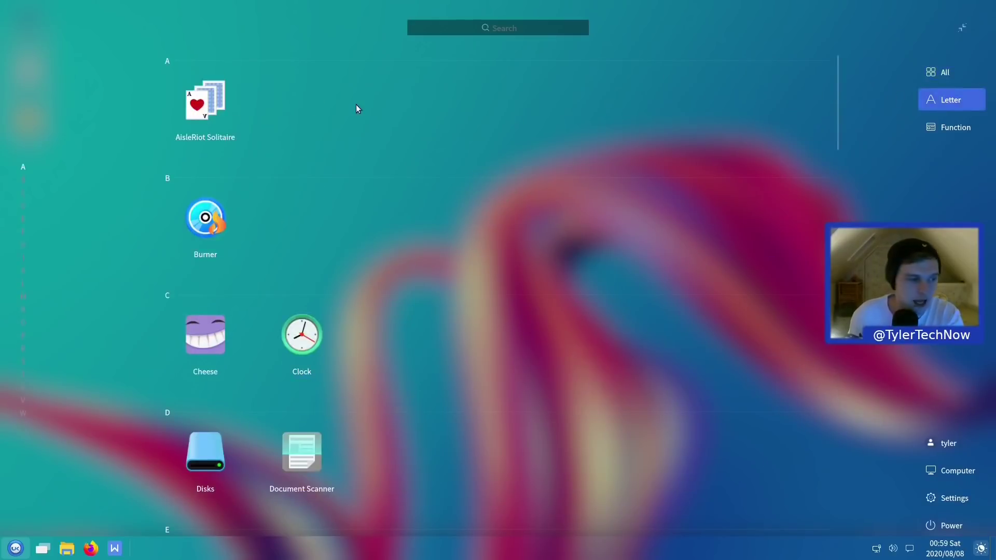
pyautogui.click(23, 314)
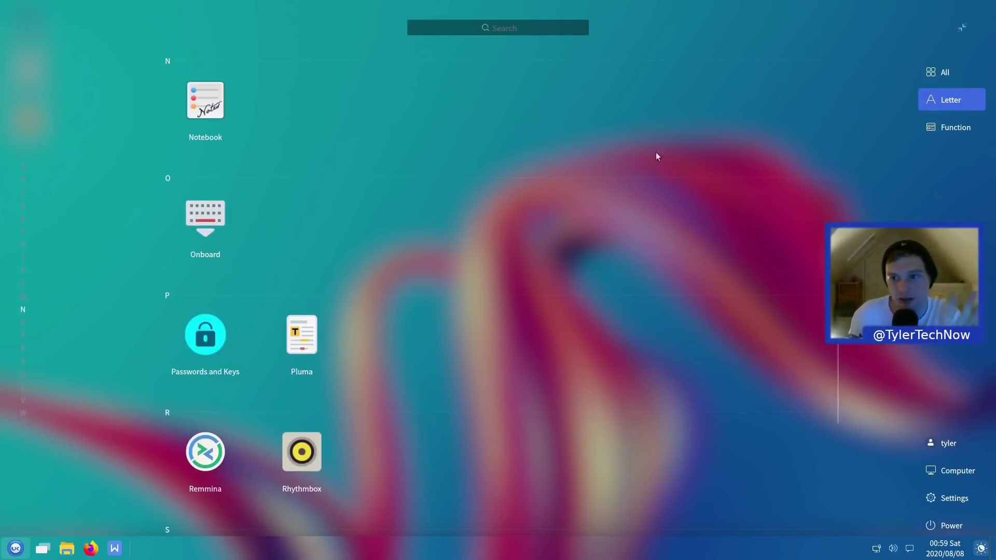
pyautogui.click(934, 126)
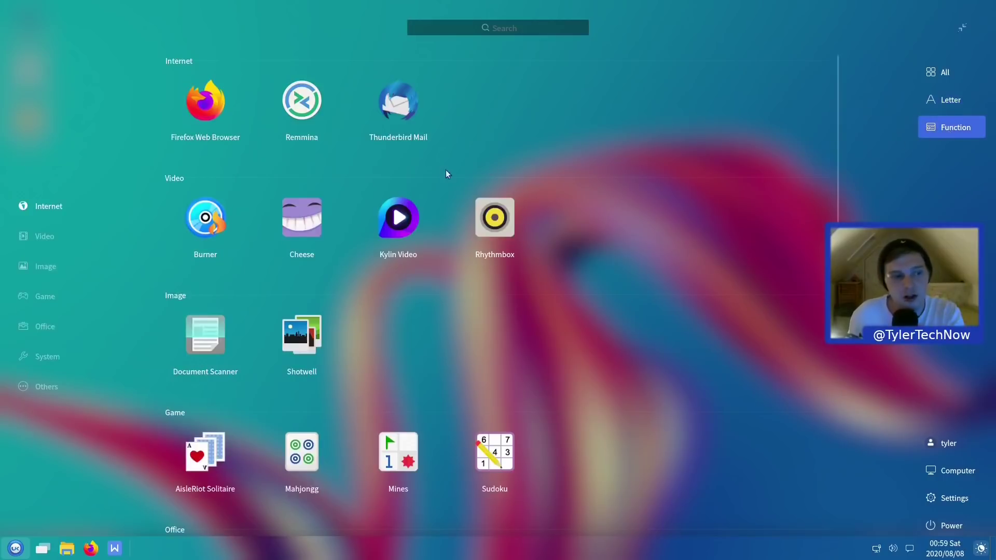
pyautogui.click(49, 234)
pyautogui.click(45, 264)
pyautogui.click(46, 295)
pyautogui.click(45, 327)
pyautogui.click(46, 355)
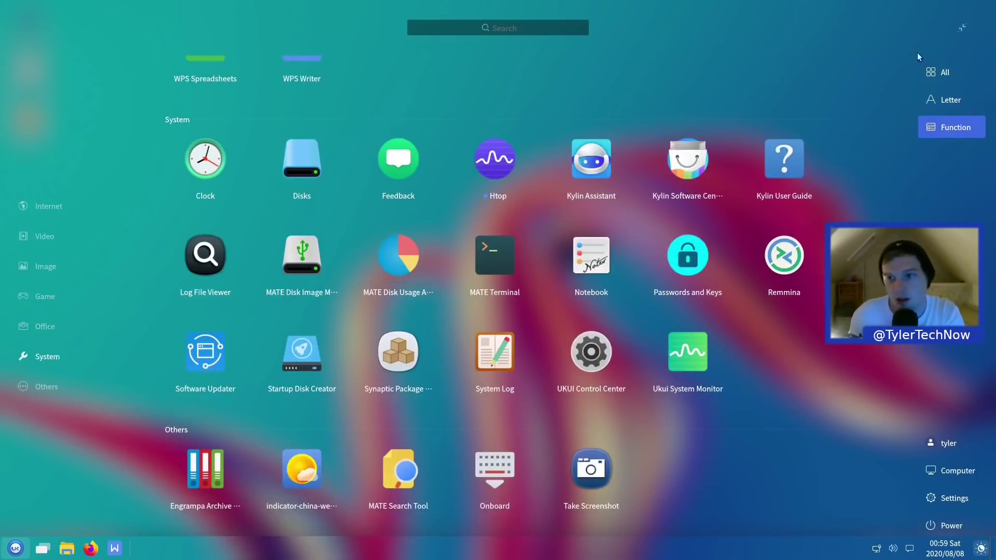
pyautogui.click(947, 70)
pyautogui.click(961, 27)
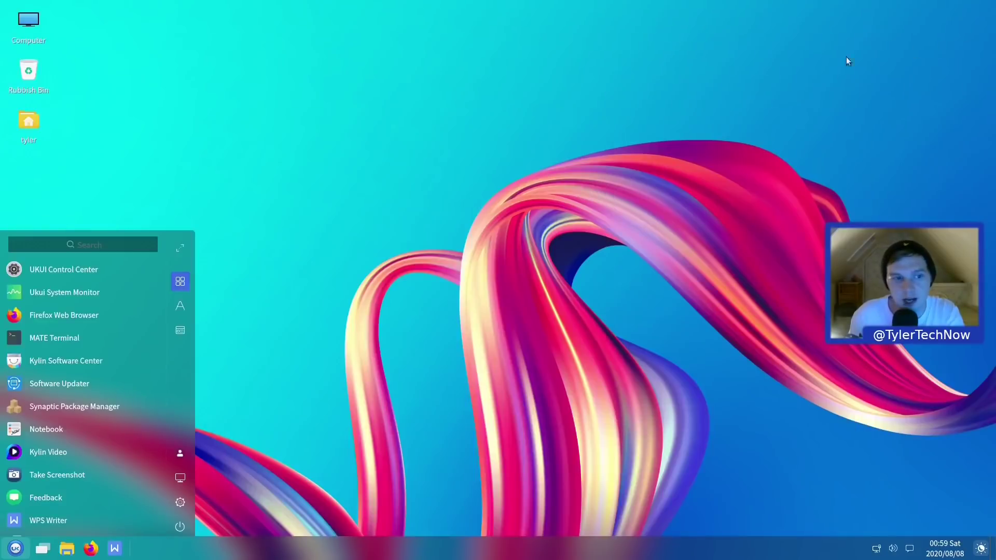
pyautogui.click(118, 244)
pyautogui.write('tutu')
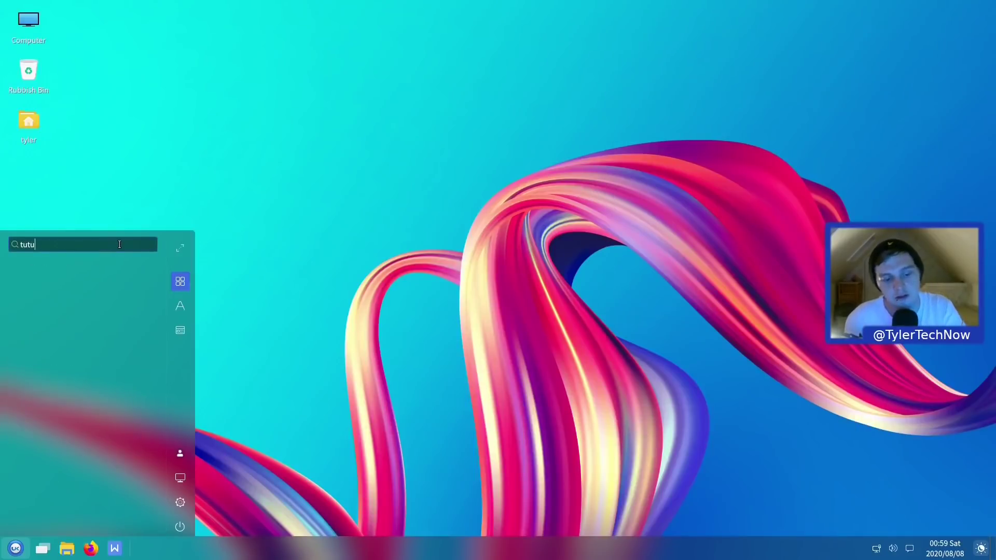
pyautogui.press('BackSpace')
pyautogui.press('BackSpace')
pyautogui.press('BackSpace')
pyautogui.press('BackSpace')
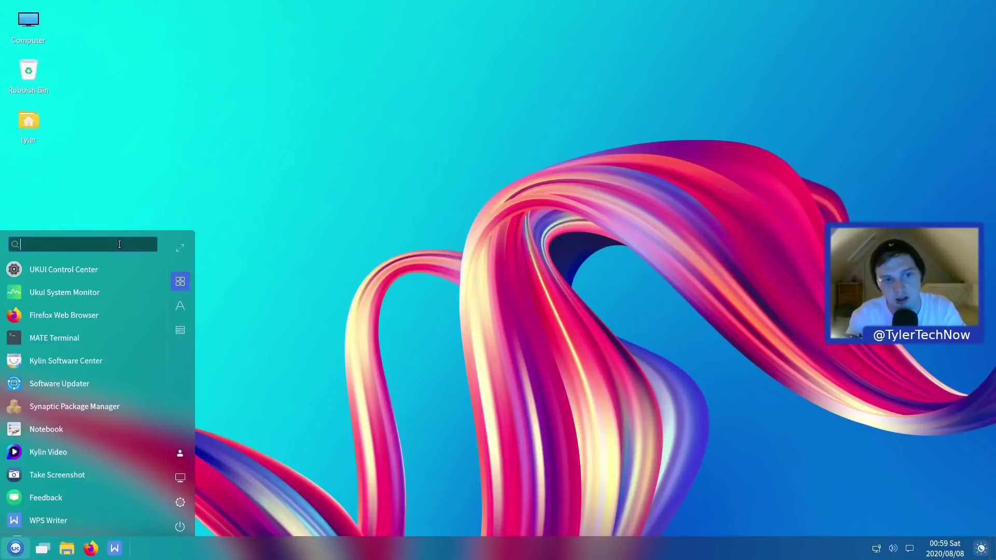
# Open the home folder and the Computer drives view, arranging the two windows side by side.
pyautogui.click(142, 297)
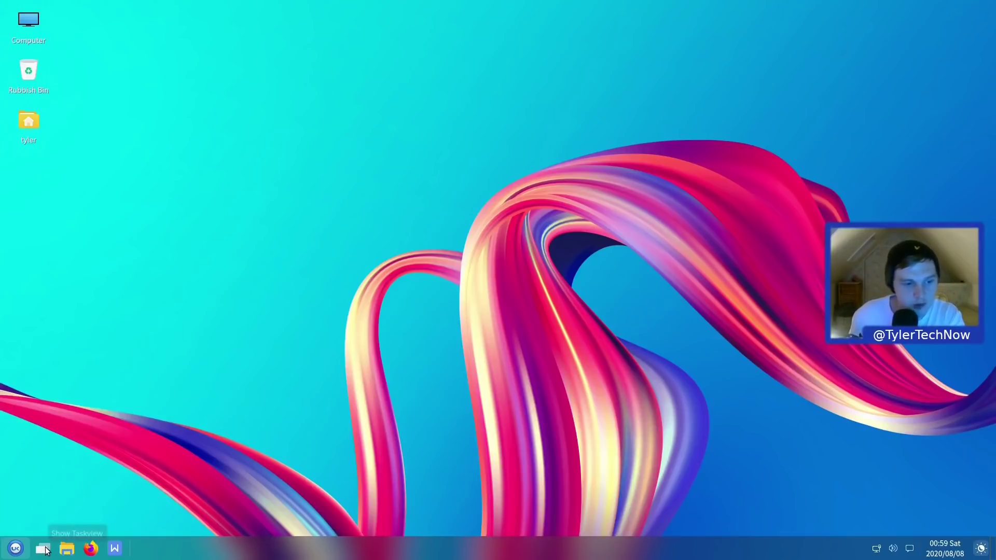
pyautogui.click(67, 549)
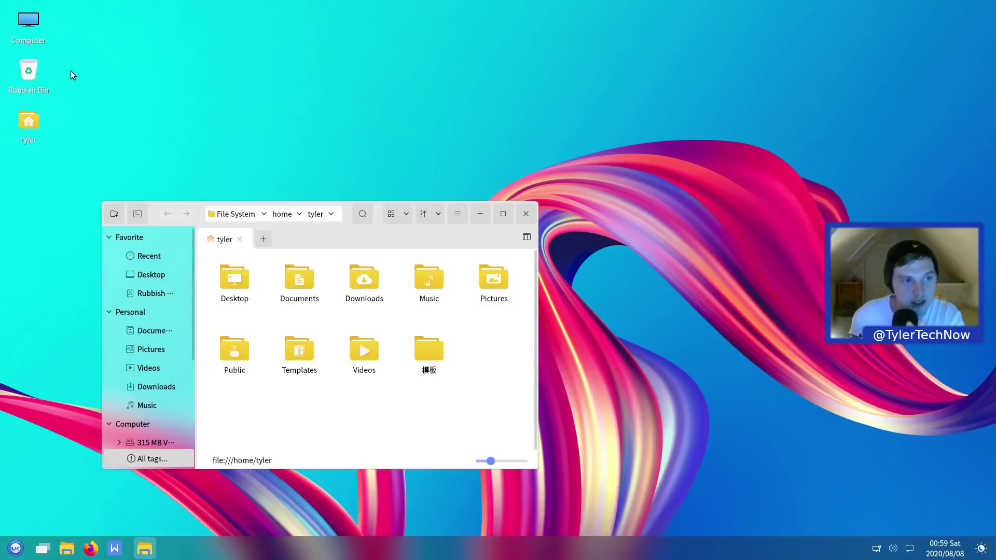
pyautogui.doubleClick(21, 25)
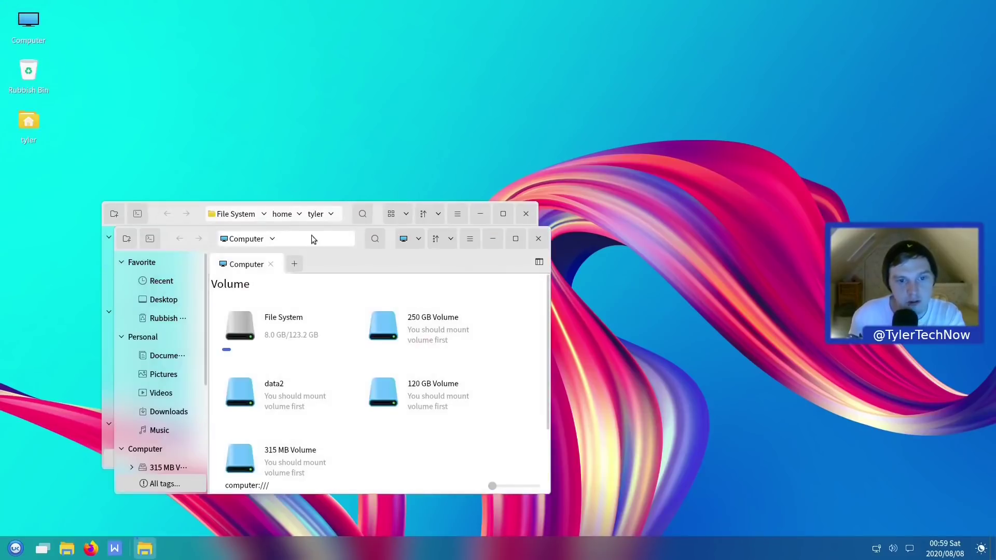
pyautogui.moveTo(356, 257); pyautogui.dragTo(730, 100)
pyautogui.moveTo(385, 233); pyautogui.dragTo(329, 101)
pyautogui.moveTo(144, 554)
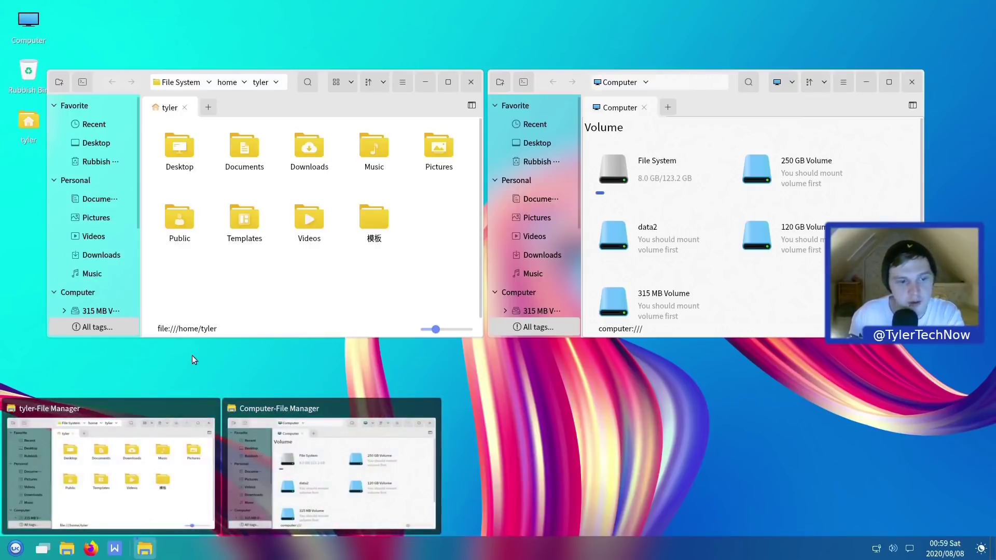
pyautogui.click(42, 549)
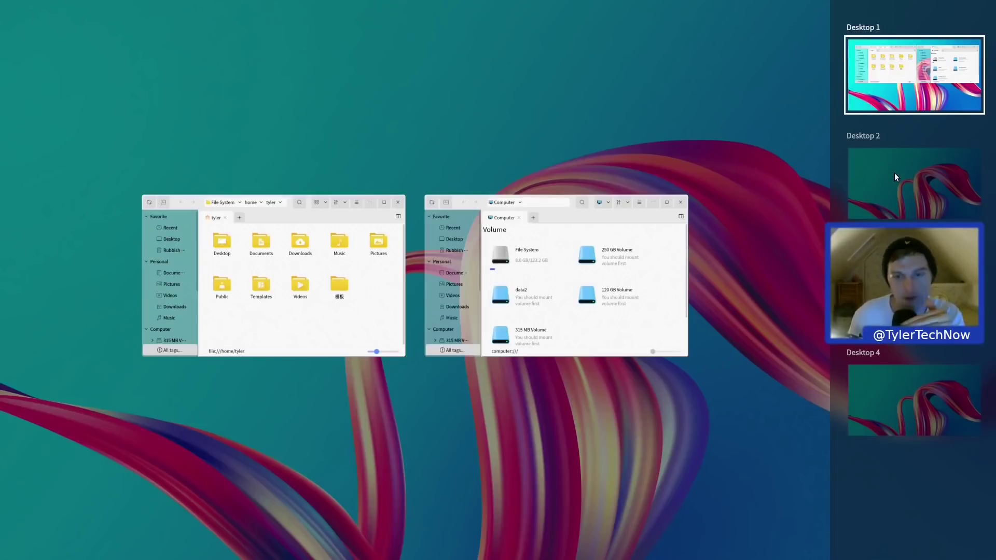
pyautogui.moveTo(614, 254); pyautogui.dragTo(920, 185)
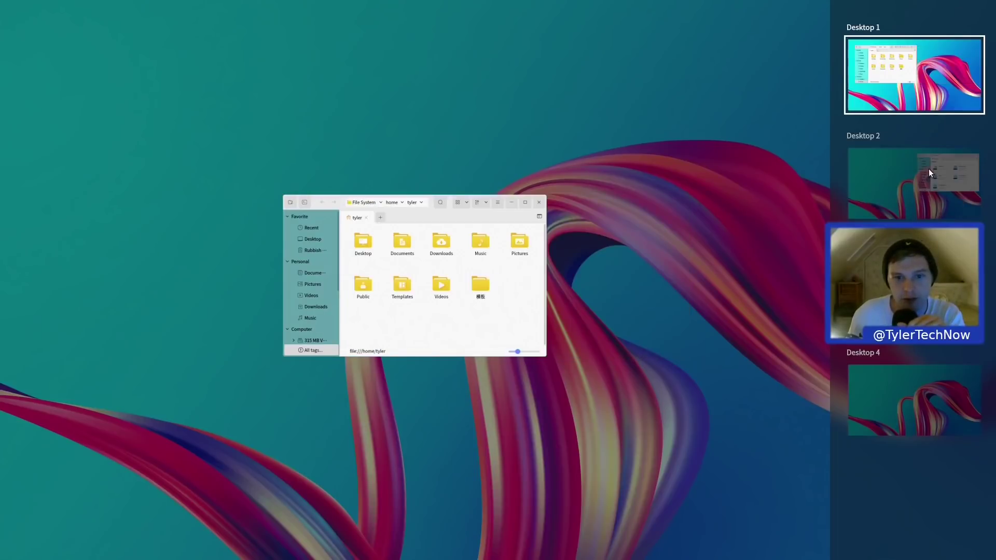
pyautogui.moveTo(451, 262); pyautogui.dragTo(910, 78)
pyautogui.click(901, 175)
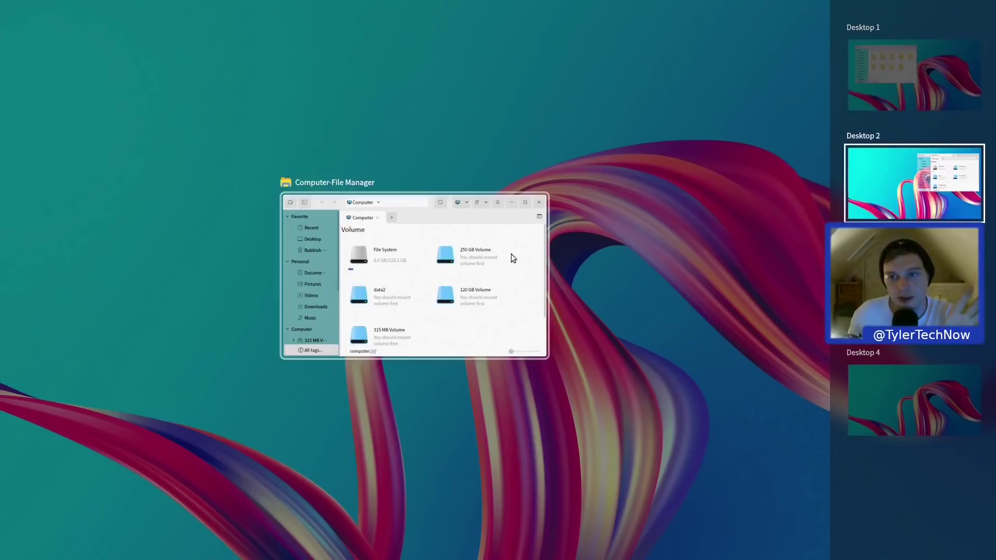
pyautogui.moveTo(511, 258); pyautogui.dragTo(924, 73)
pyautogui.click(883, 86)
pyautogui.click(650, 115)
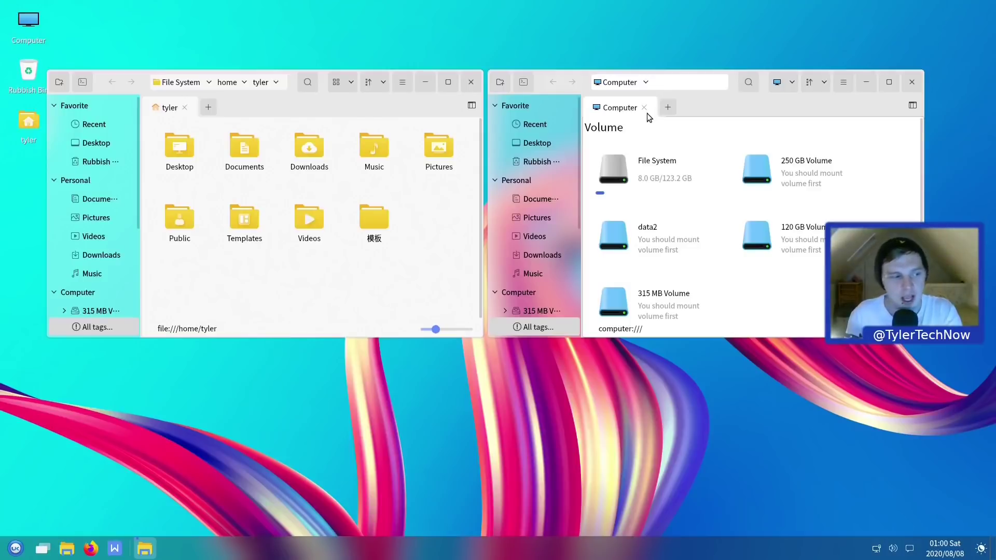
pyautogui.click(626, 125)
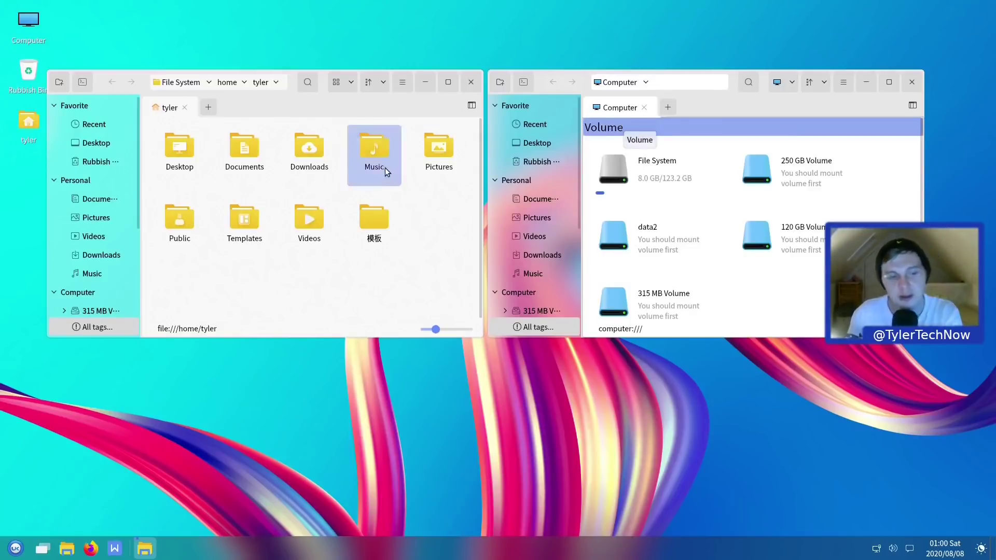
# Search 'cont' to launch UKUI Control Center, then open Devices > Shortcut.
pyautogui.click(18, 547)
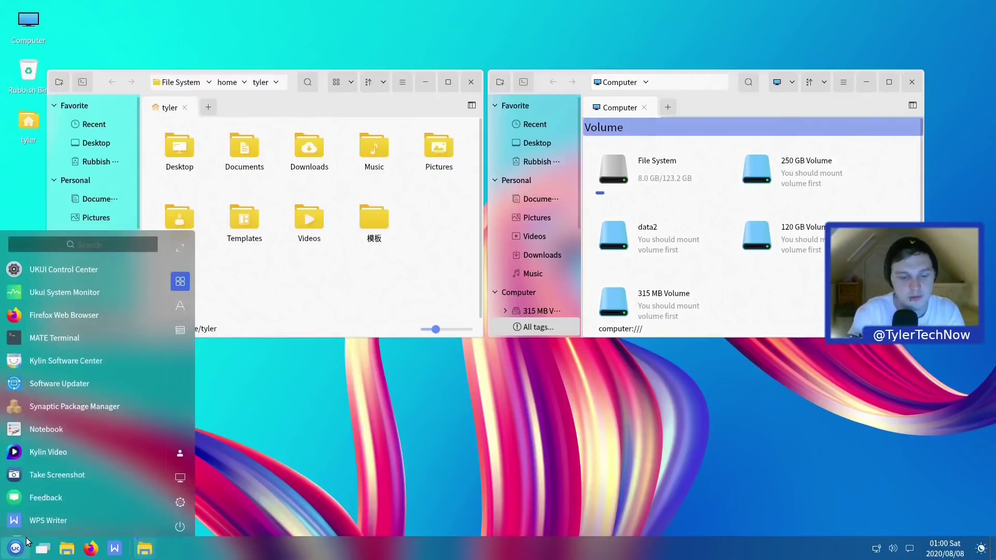
pyautogui.write('cont')
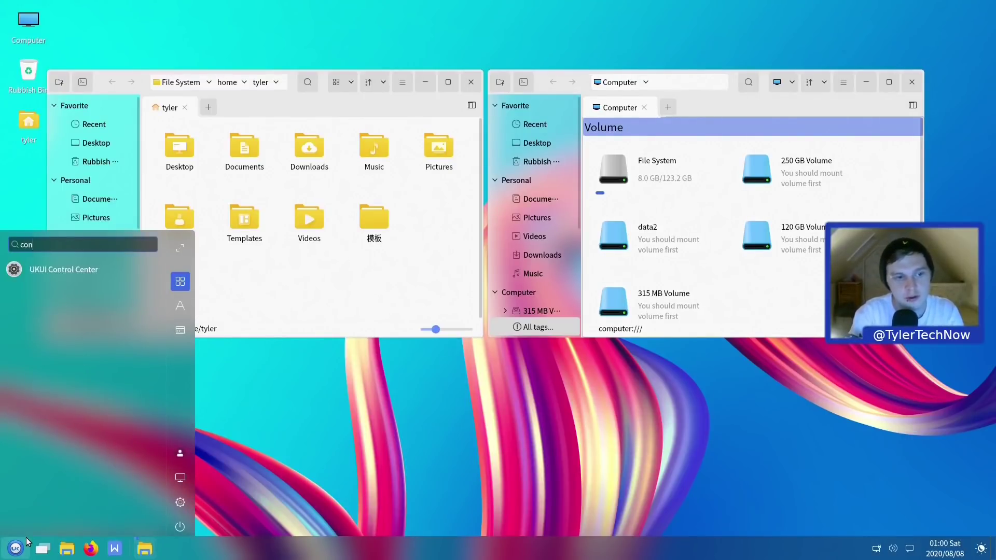
pyautogui.click(80, 273)
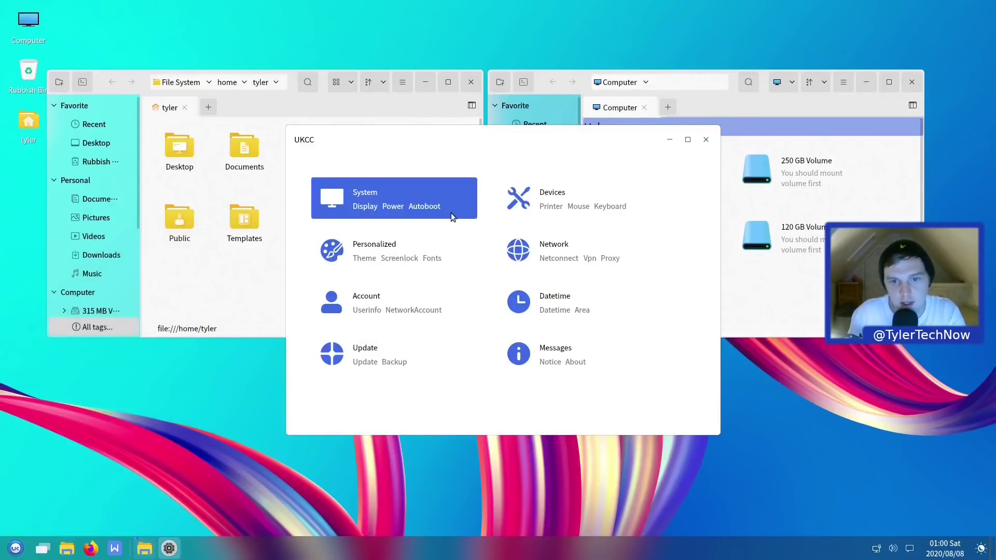
pyautogui.click(508, 210)
pyautogui.click(370, 351)
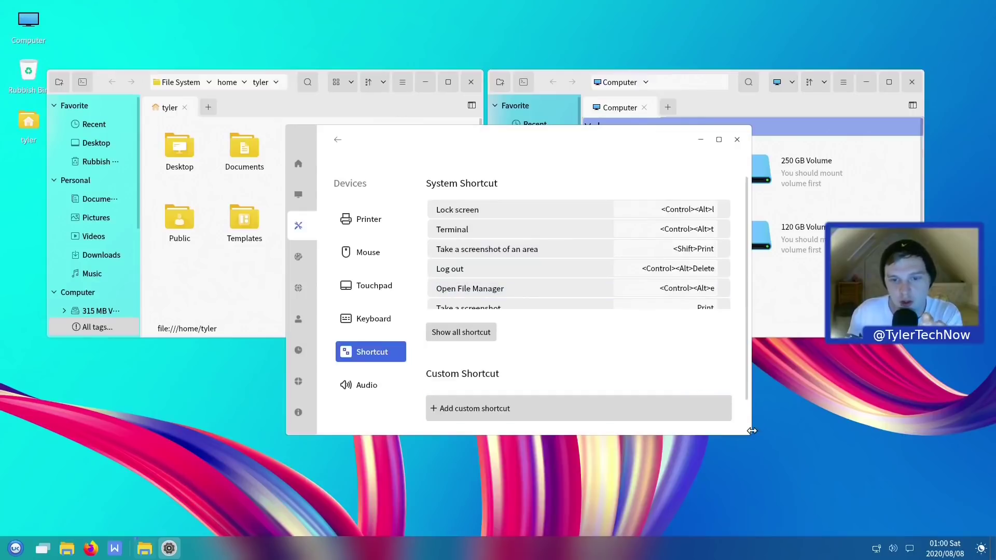
pyautogui.scroll(-3, 629, 275)
pyautogui.scroll(3, 606, 307)
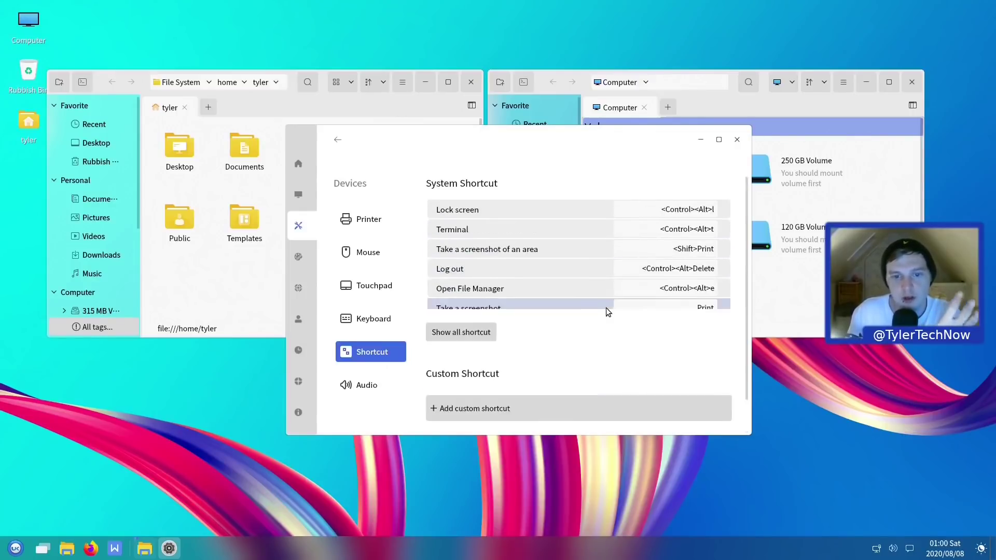
# Show all system shortcuts, scroll through the full list, then close it.
pyautogui.click(461, 332)
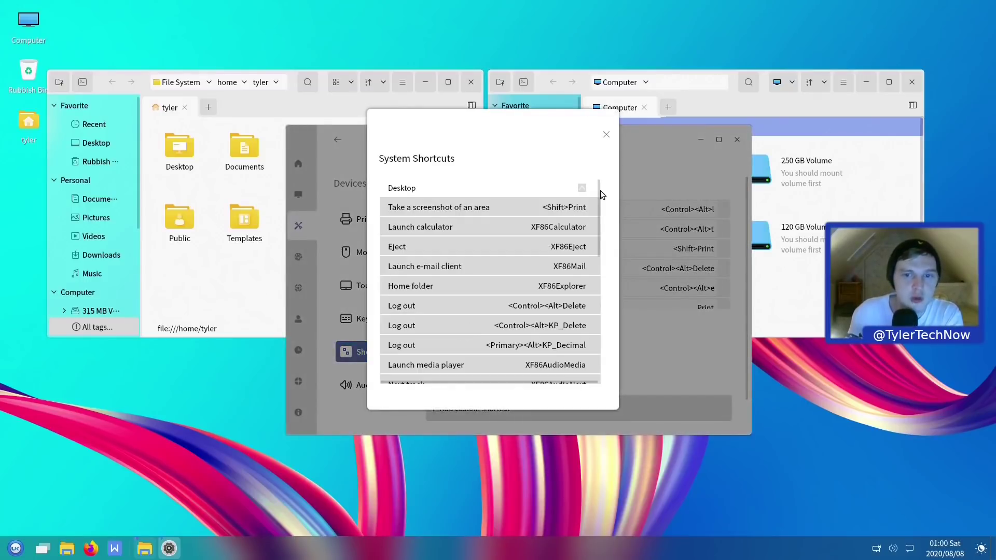
pyautogui.moveTo(599, 191); pyautogui.dragTo(588, 335)
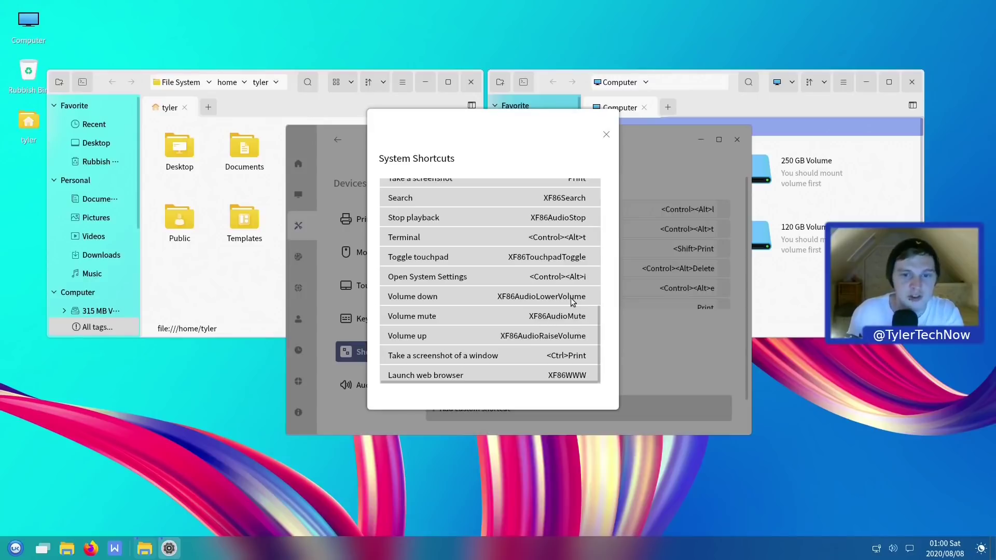
pyautogui.scroll(5, 550, 265)
pyautogui.scroll(3, 551, 265)
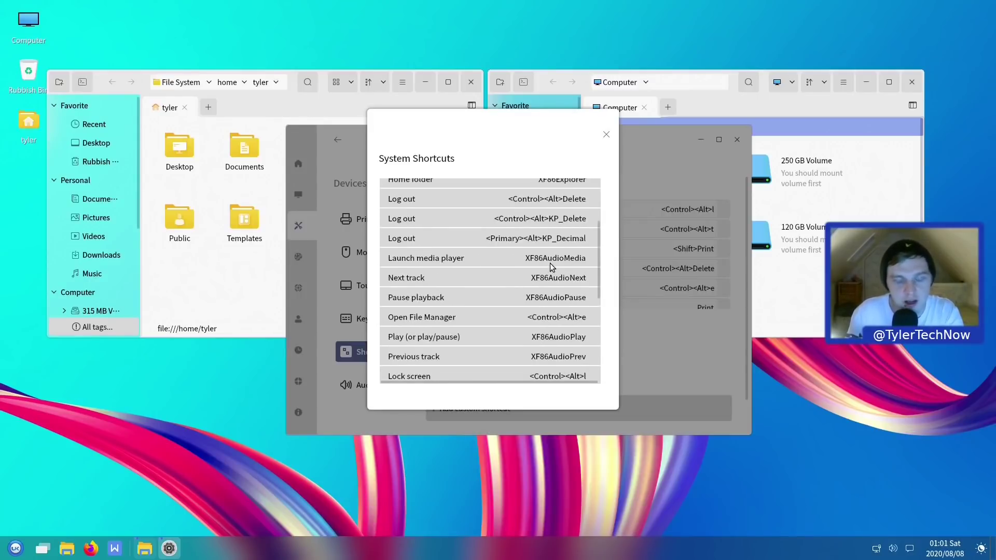
pyautogui.scroll(3, 552, 266)
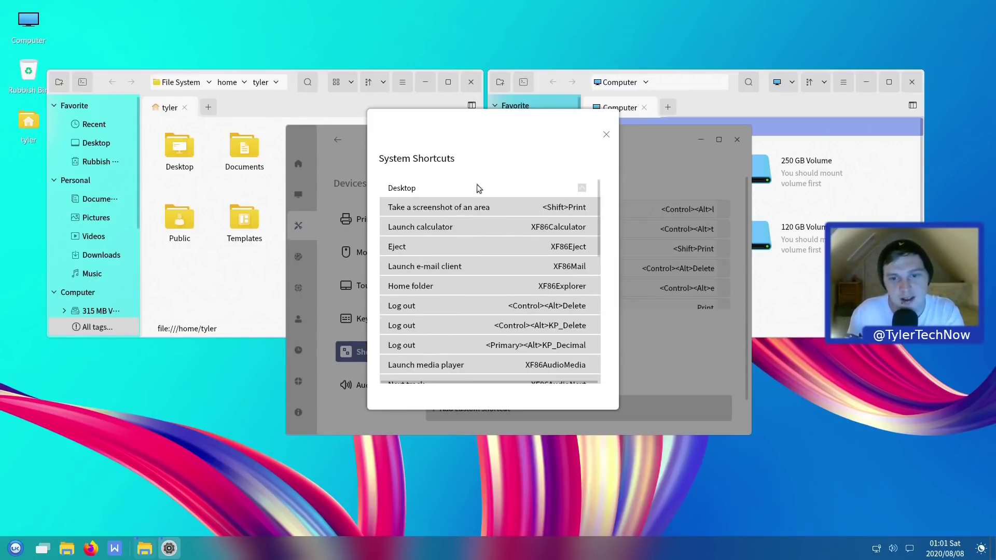
pyautogui.moveTo(595, 205); pyautogui.dragTo(592, 221)
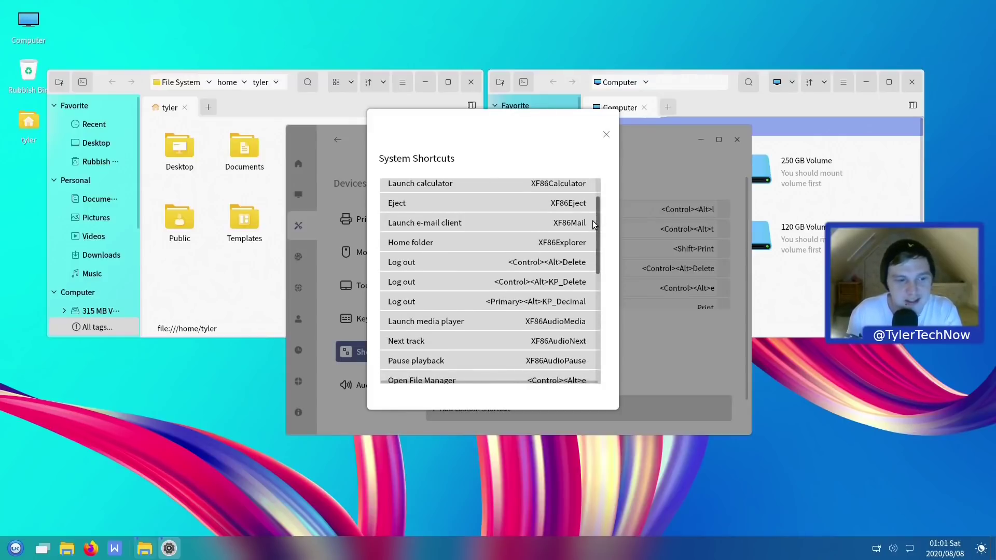
pyautogui.moveTo(592, 220); pyautogui.dragTo(591, 287)
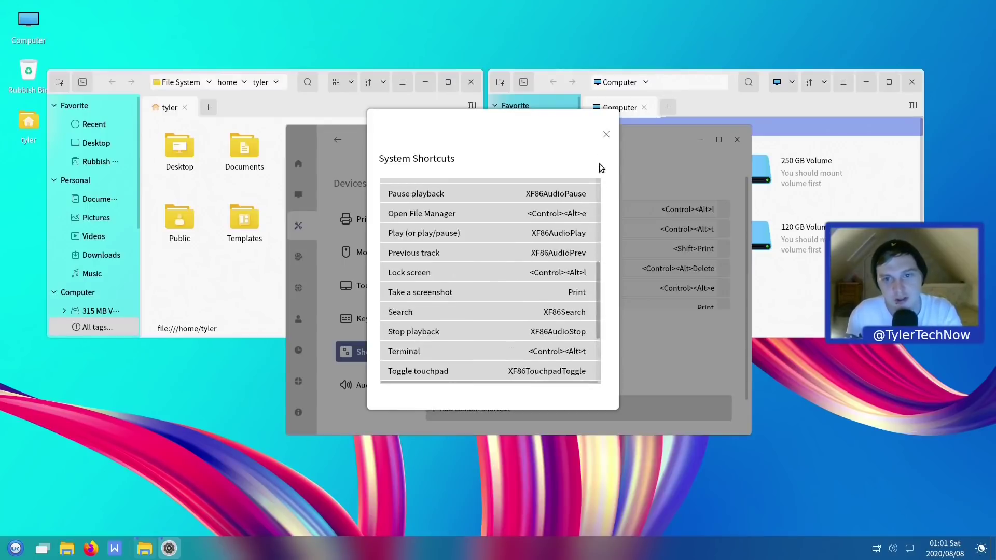
pyautogui.click(604, 134)
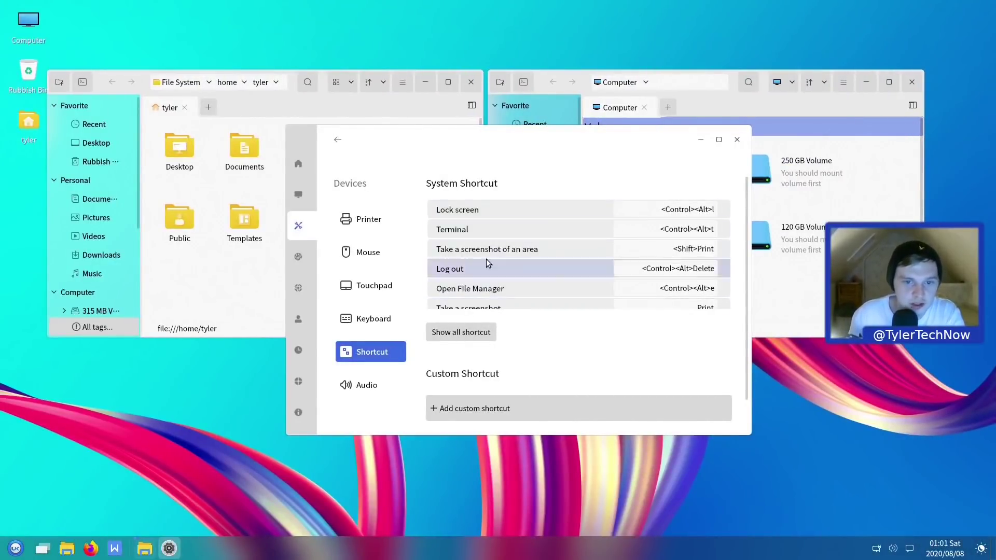
# Reopen and scroll the full shortcut list, close it, and shift the Settings window left.
pyautogui.click(474, 331)
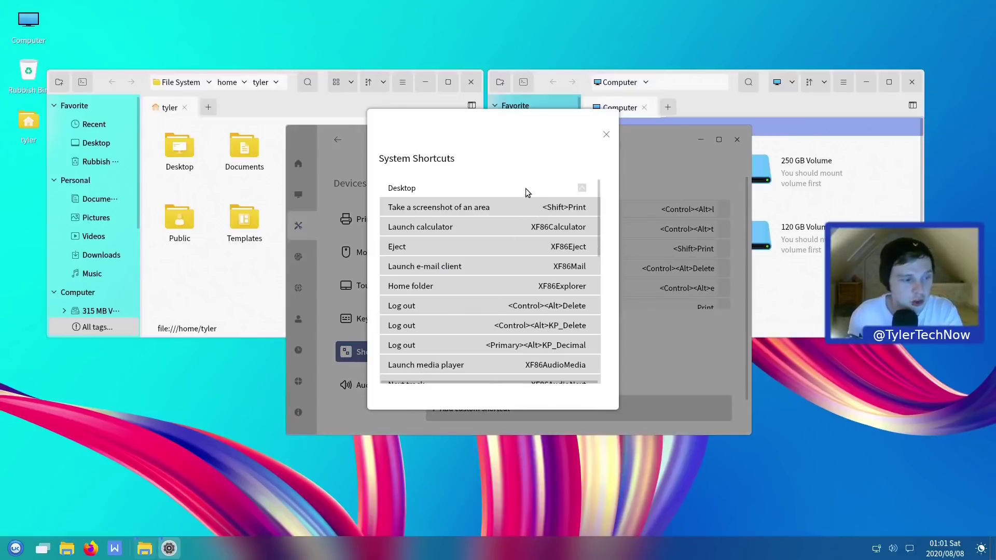
pyautogui.moveTo(599, 202); pyautogui.dragTo(577, 342)
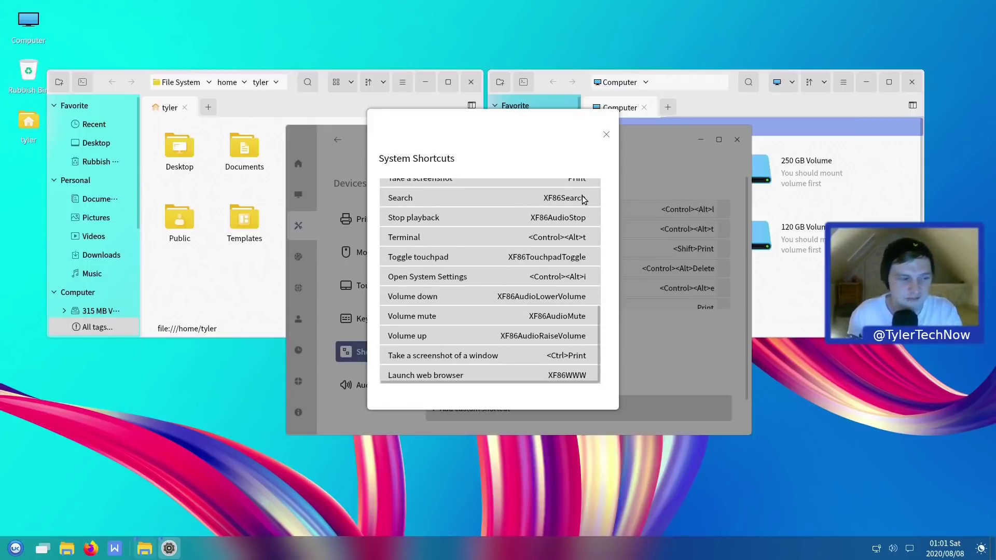
pyautogui.click(605, 136)
pyautogui.moveTo(646, 138); pyautogui.dragTo(600, 136)
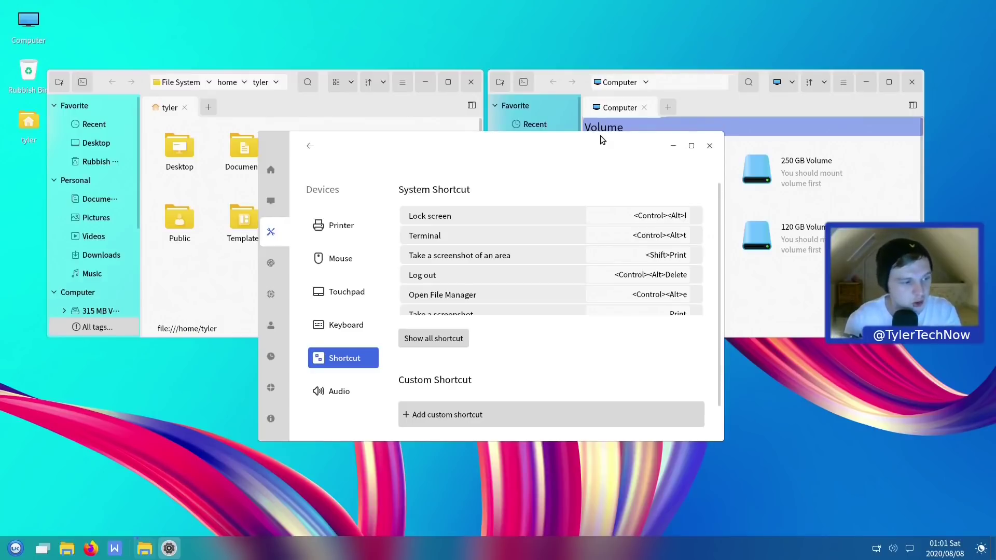
# Close the Control Center, the Computer window and the home-folder file manager.
pyautogui.click(707, 143)
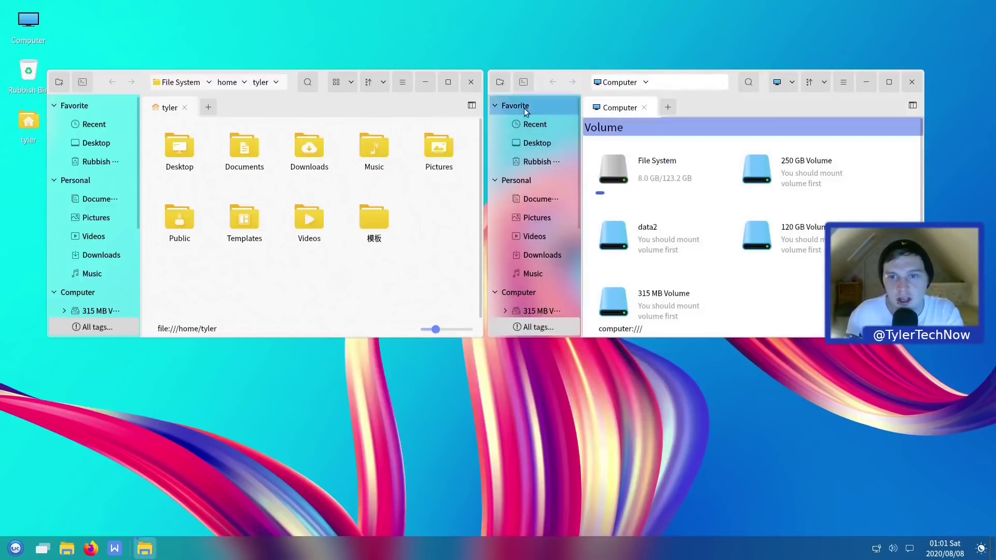
pyautogui.click(913, 83)
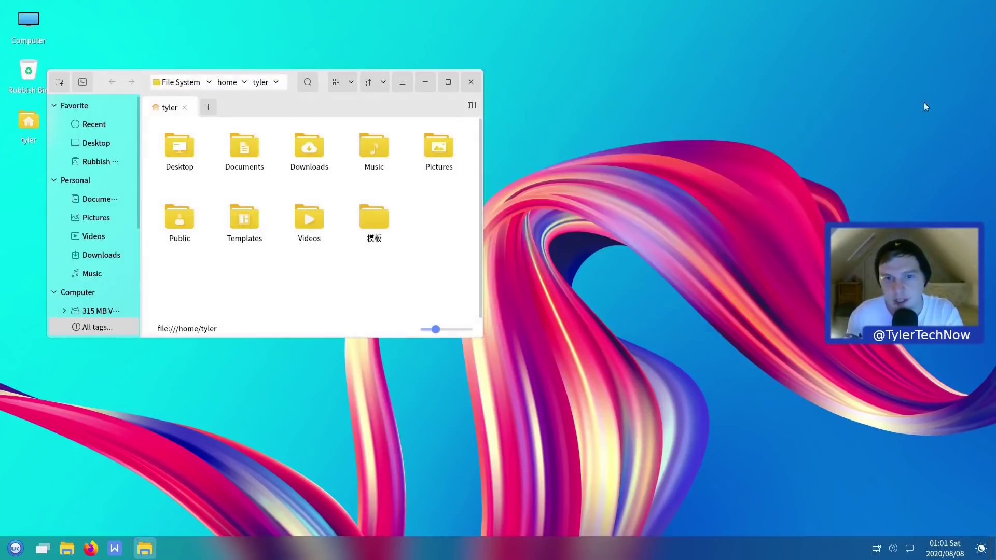
pyautogui.click(469, 81)
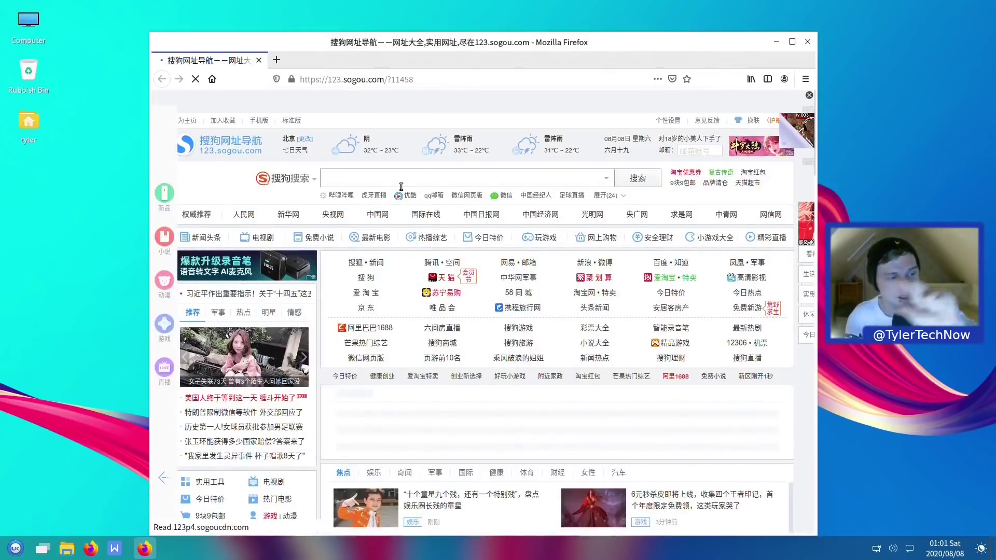
# Open a new home-folder file manager, reposition and focus it, then switch to another workspace.
pyautogui.click(66, 549)
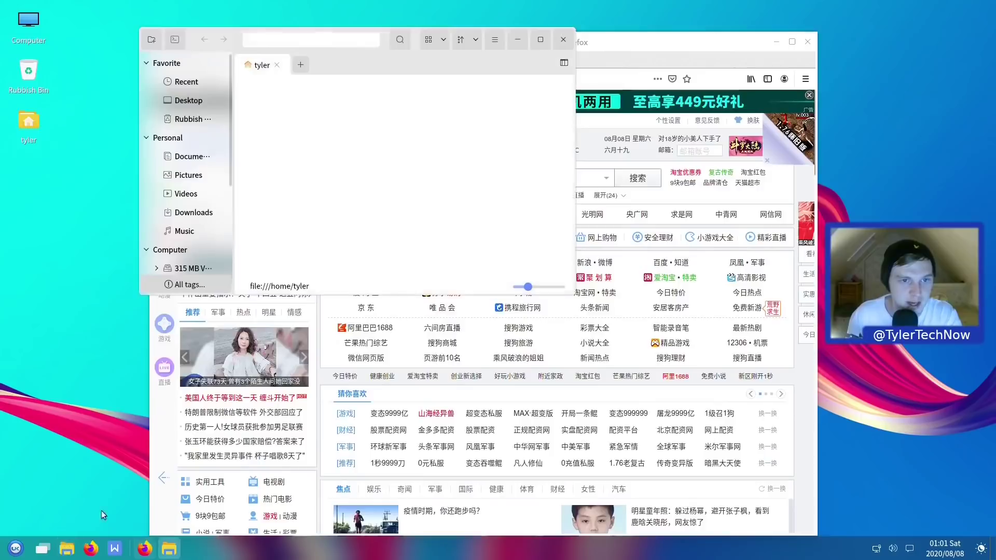
pyautogui.moveTo(140, 47); pyautogui.dragTo(316, 99)
pyautogui.moveTo(565, 114); pyautogui.dragTo(733, 169)
pyautogui.hotkey('alt', 'Tab')
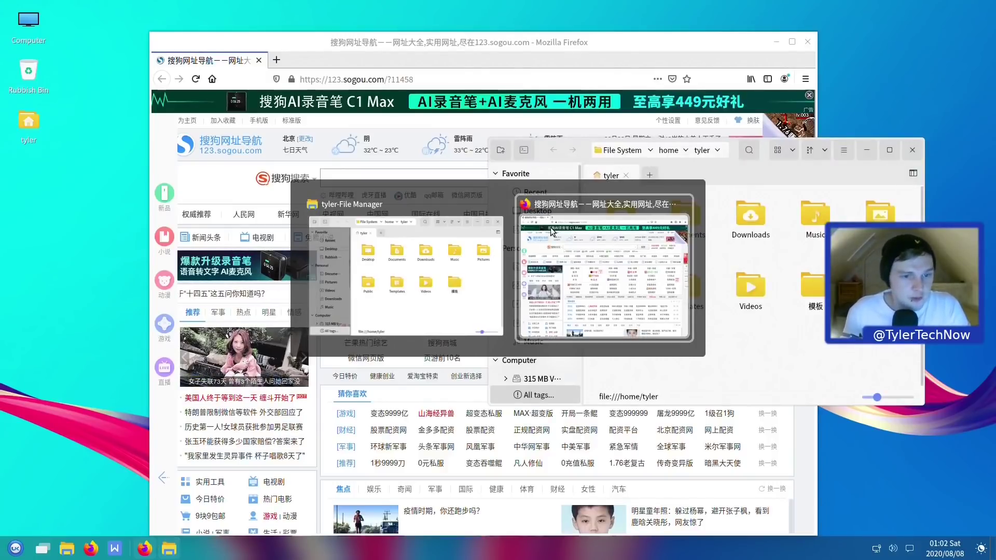
pyautogui.hotkey('alt', 'Tab')
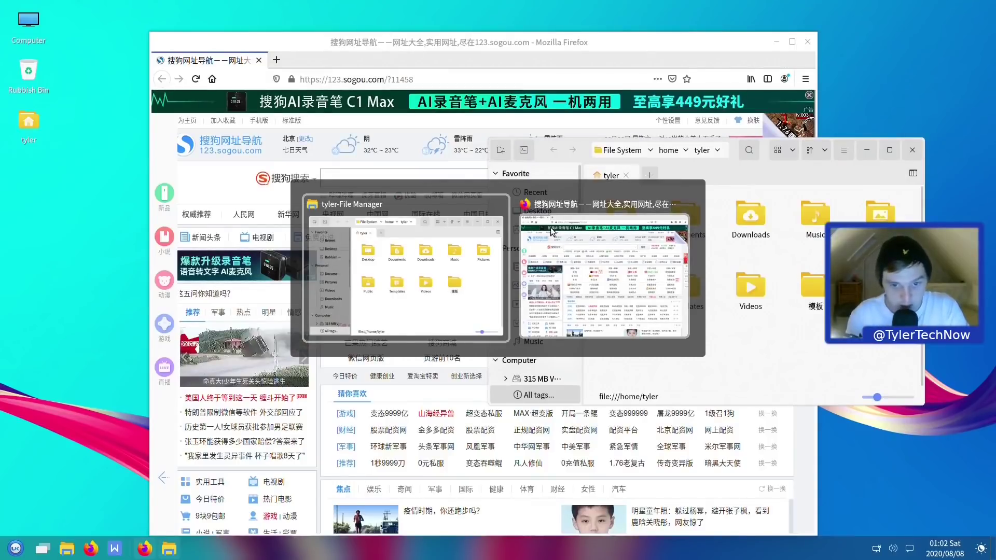
pyautogui.press('alt')
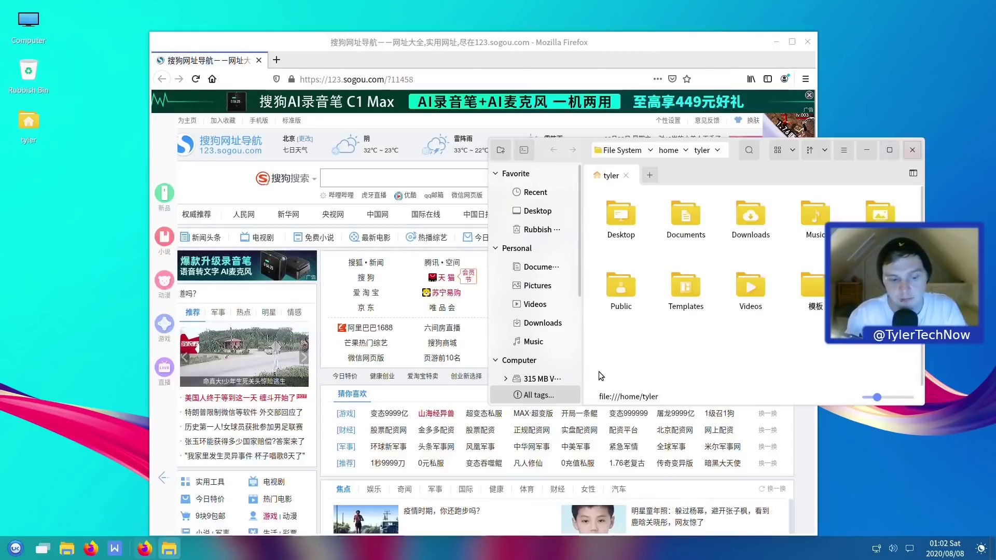
pyautogui.hotkey('ctrl', 'alt', 'Right')
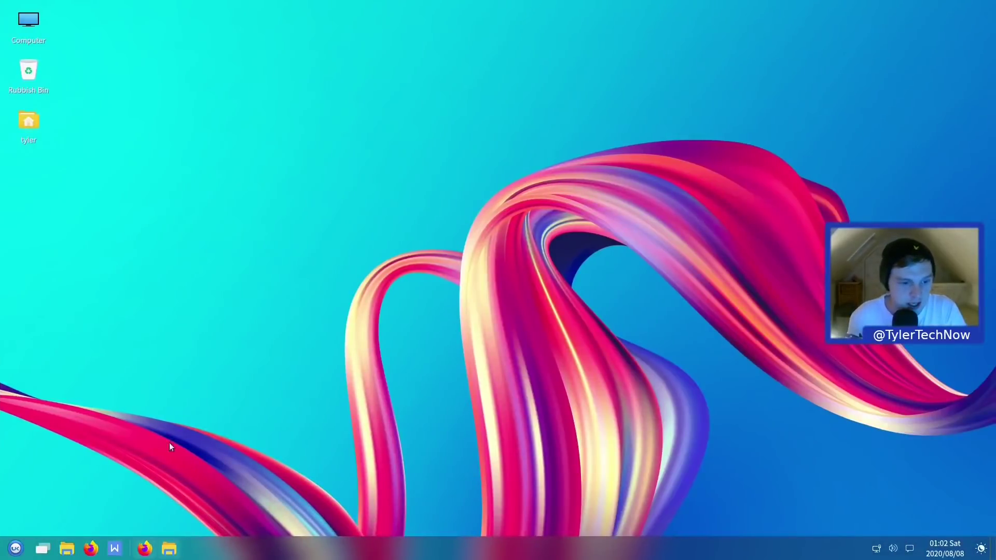
# Open a Firefox window, cycle windows with Alt+Tab, minimize Firefox and close the file manager.
pyautogui.click(91, 550)
pyautogui.hotkey('alt', 'Tab')
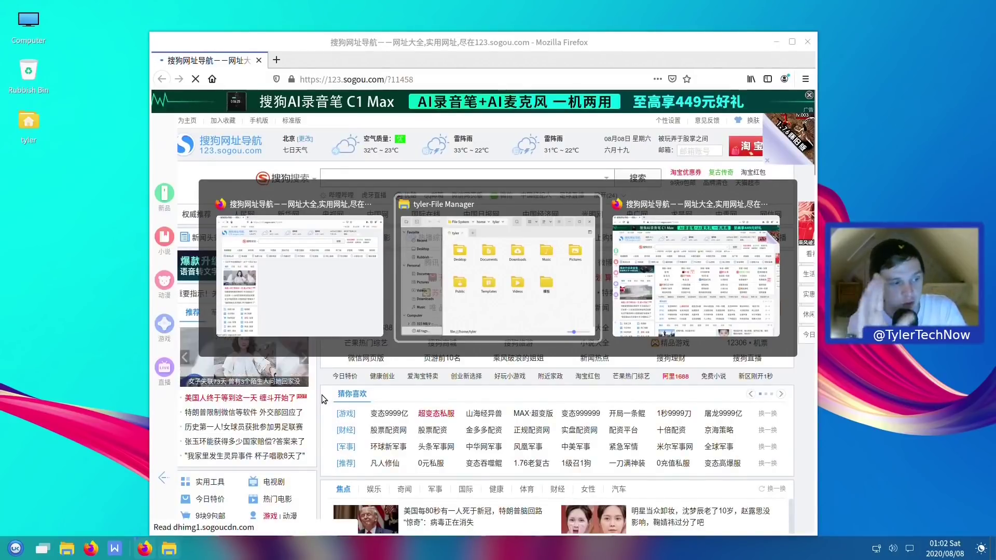
pyautogui.hotkey('alt', 'Tab')
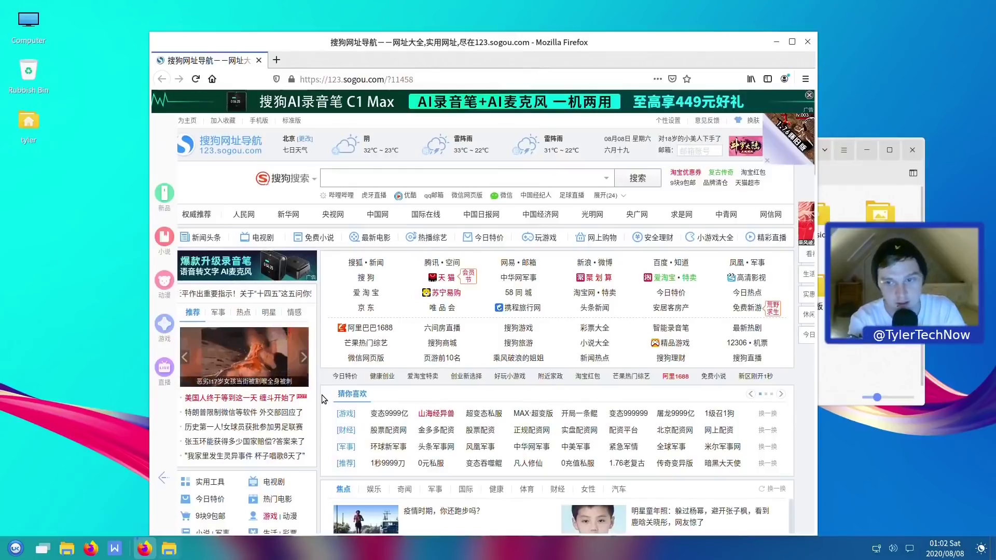
pyautogui.hotkey('alt', 'Tab')
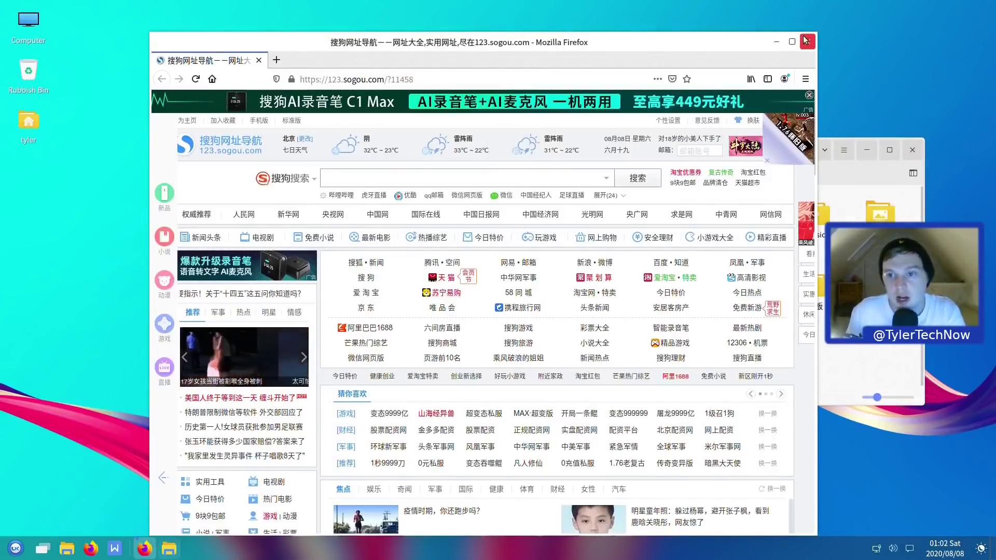
pyautogui.click(777, 42)
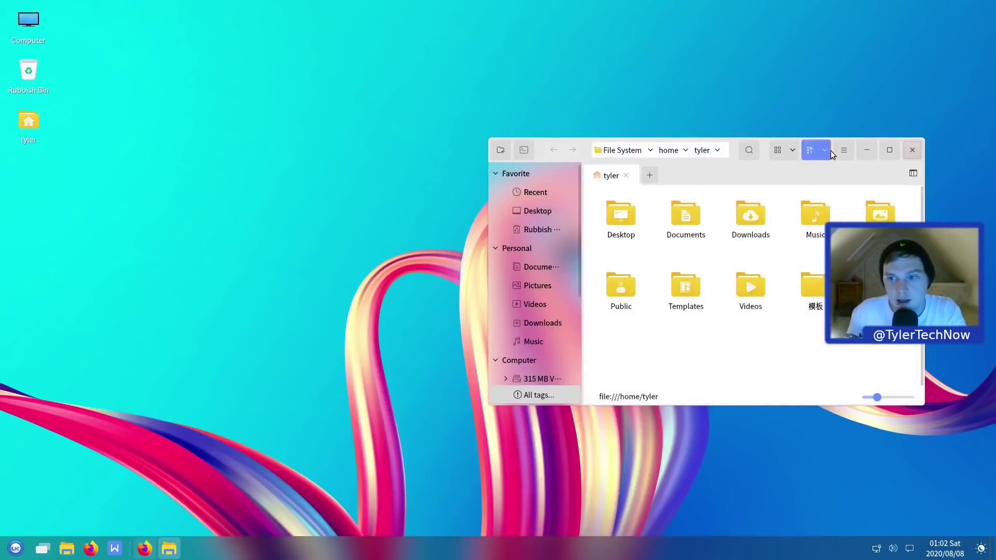
pyautogui.click(914, 150)
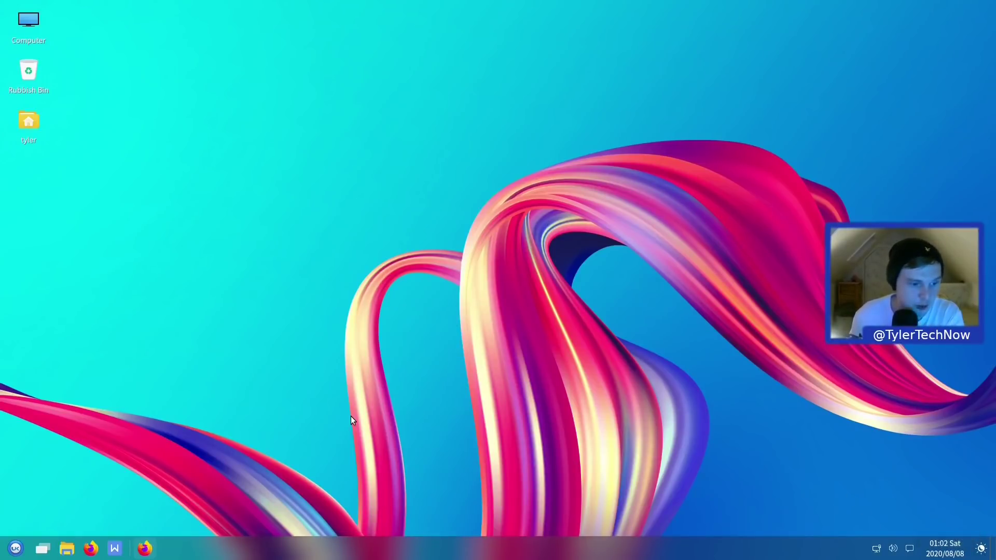
# Launch Kylin Software Center and scroll through Hot recommended apps like GParted, Gimp and WPS.
pyautogui.click(16, 548)
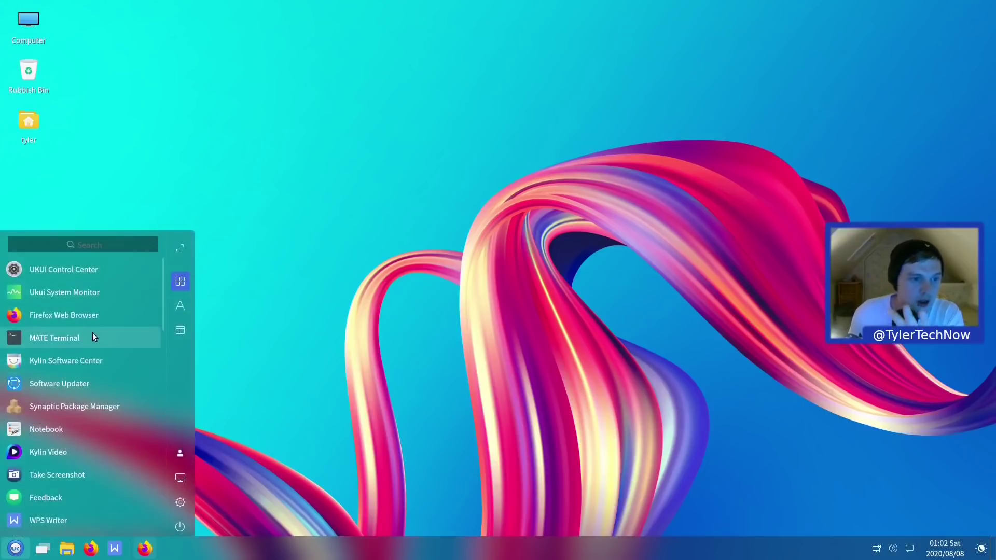
pyautogui.click(88, 364)
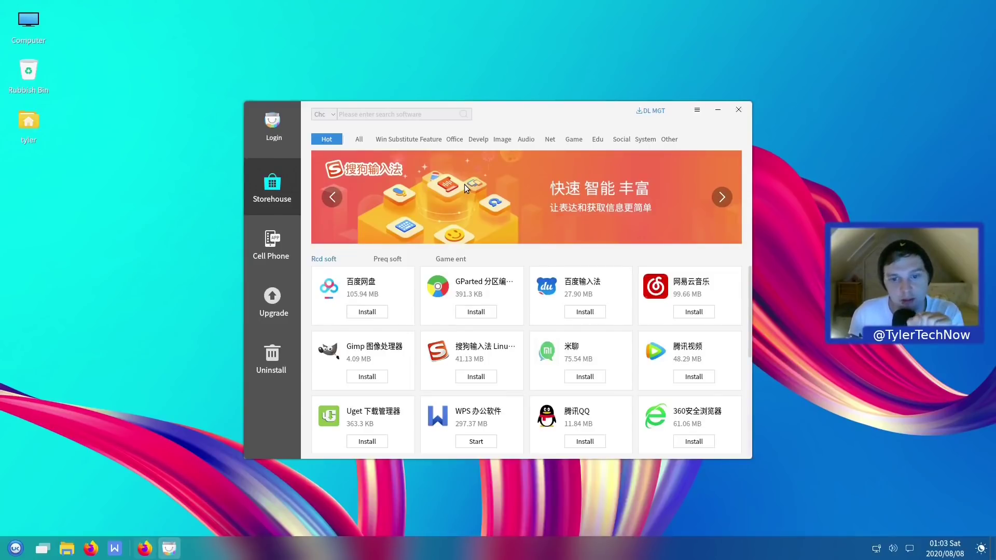
pyautogui.scroll(-2, 633, 321)
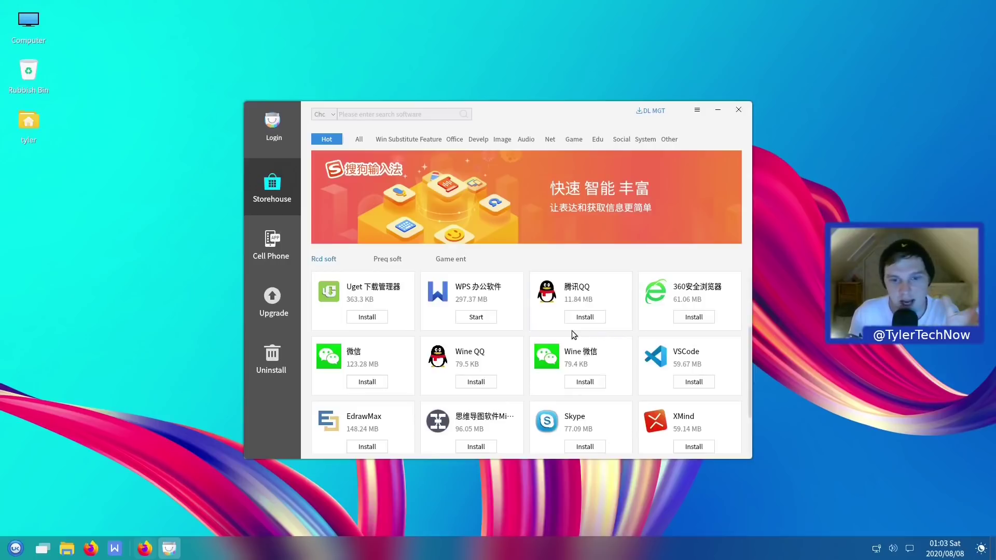
pyautogui.scroll(-1, 558, 326)
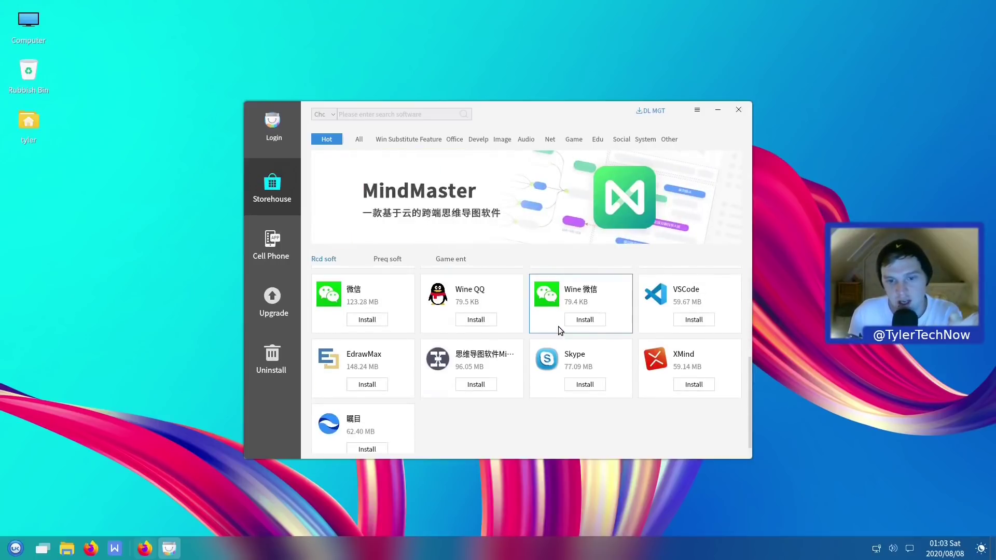
pyautogui.scroll(1, 465, 404)
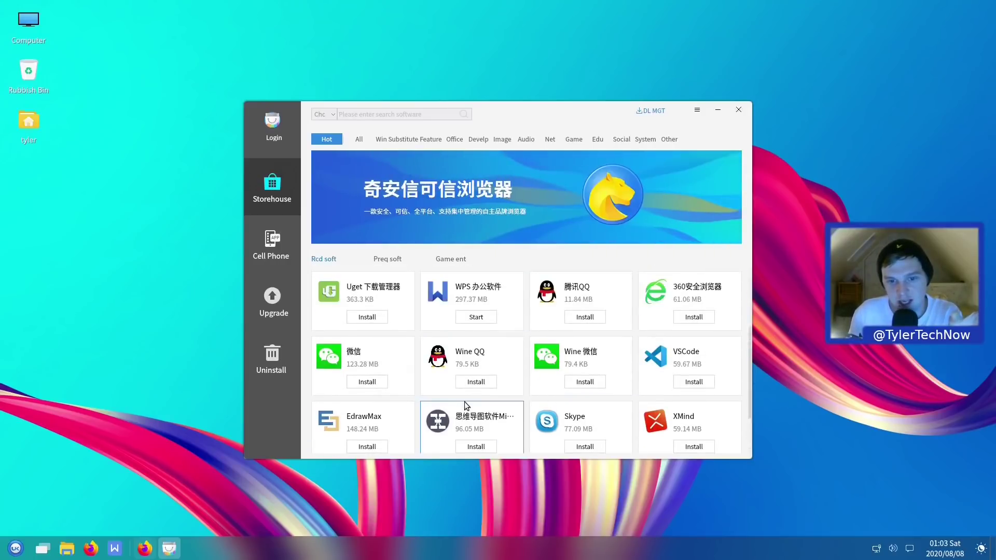
pyautogui.scroll(2, 464, 404)
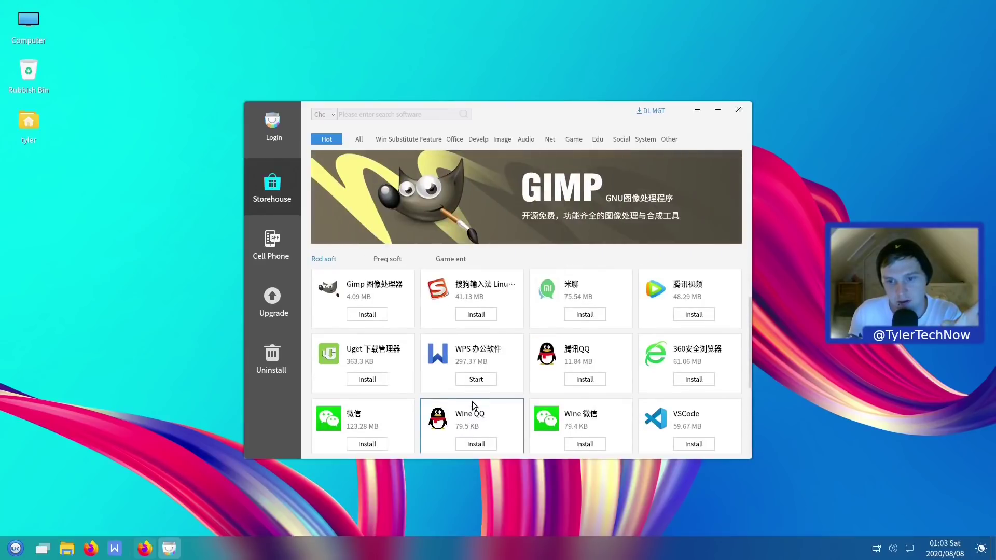
pyautogui.scroll(1, 482, 404)
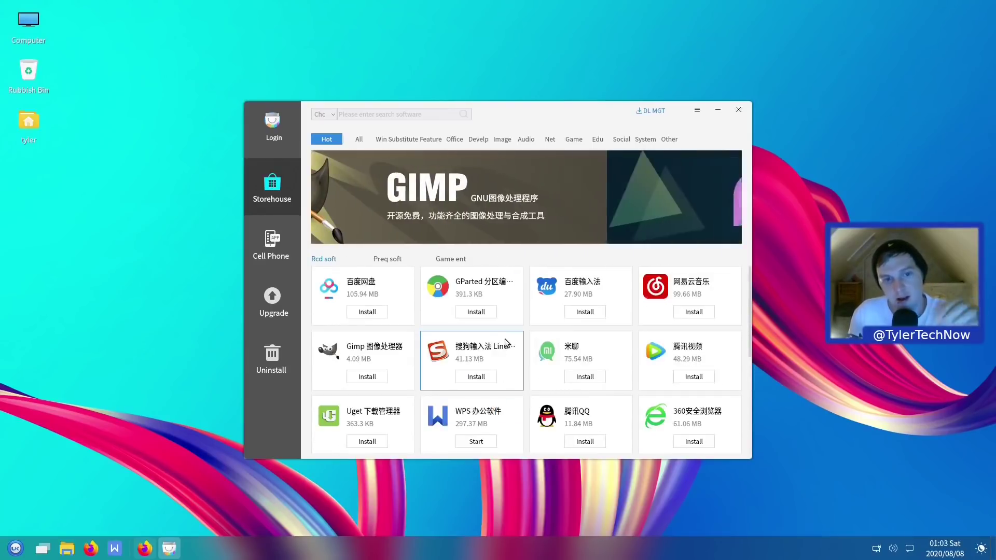
# Launch Synaptic Package Manager via a 'syn' search, authenticate with the password, and enlarge the package list.
pyautogui.click(3, 550)
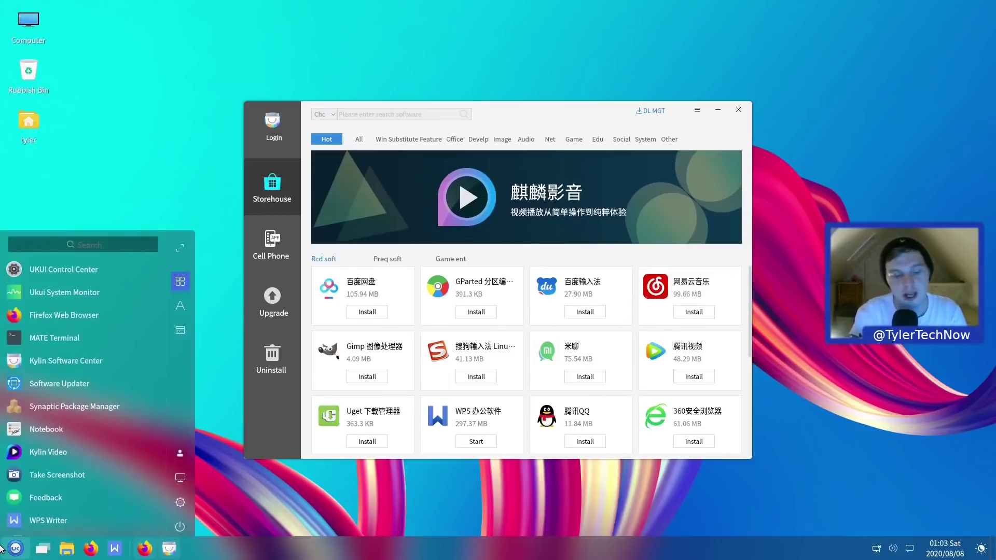
pyautogui.write('syn')
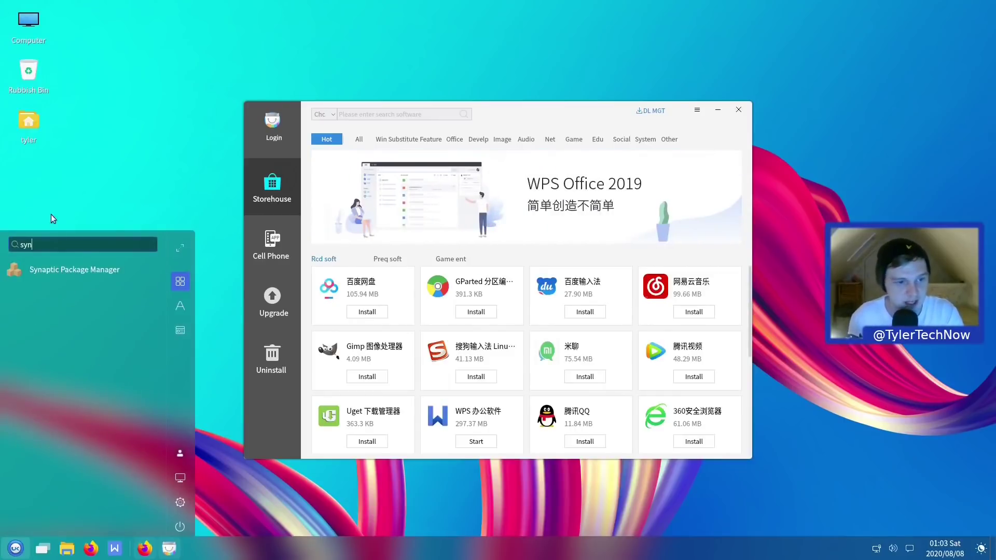
pyautogui.click(77, 269)
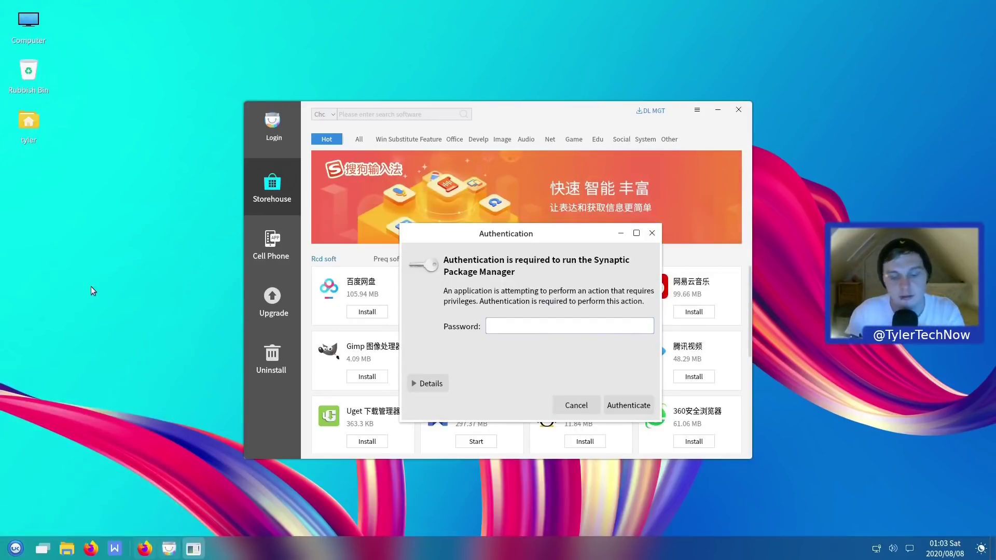
pyautogui.write('●●●●●●●●')
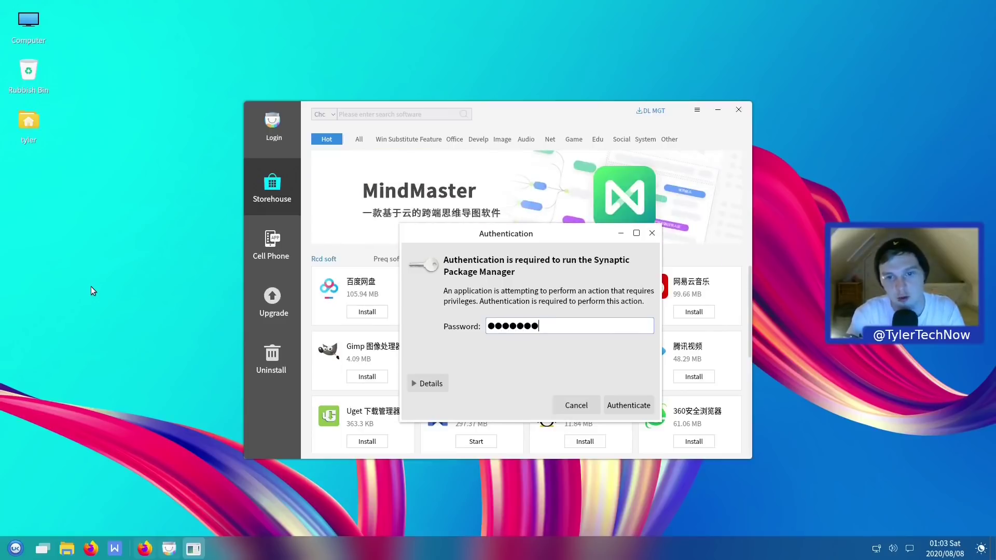
pyautogui.press('Return')
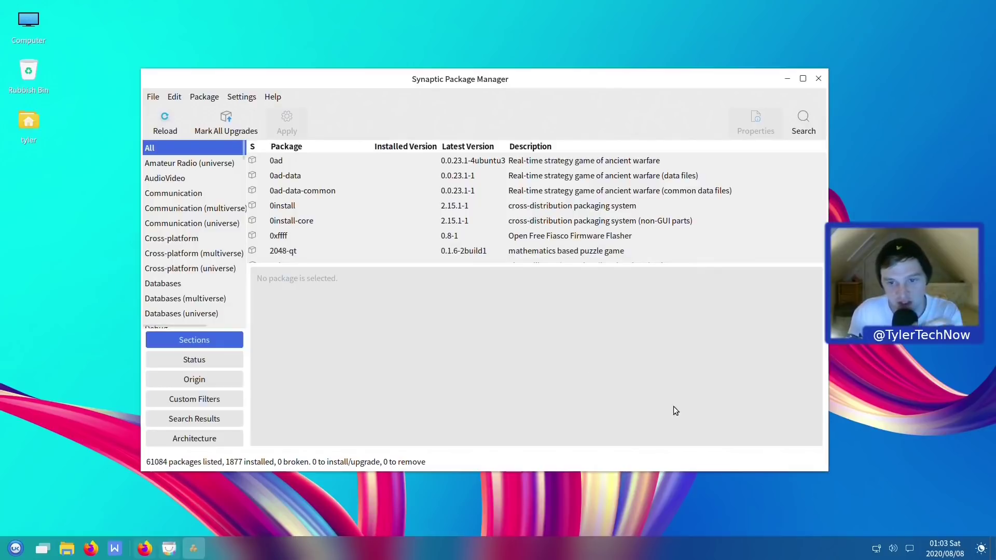
pyautogui.moveTo(534, 266); pyautogui.dragTo(534, 365)
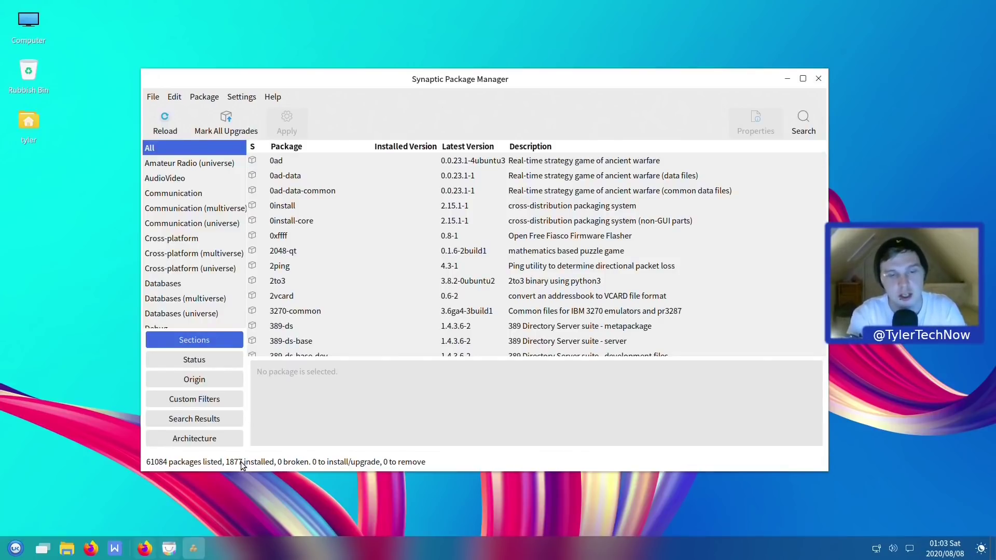
# Run htop in a new terminal, move it to the upper right, then minimize it.
pyautogui.hotkey('ctrl', 'alt', 't')
pyautogui.write('htop')
pyautogui.press('Return')
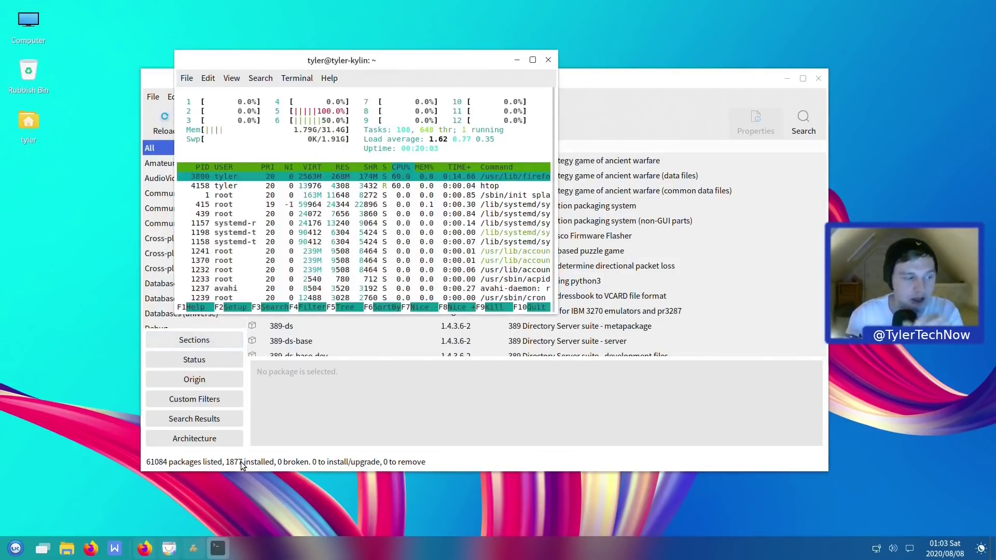
pyautogui.moveTo(390, 60); pyautogui.dragTo(800, 52)
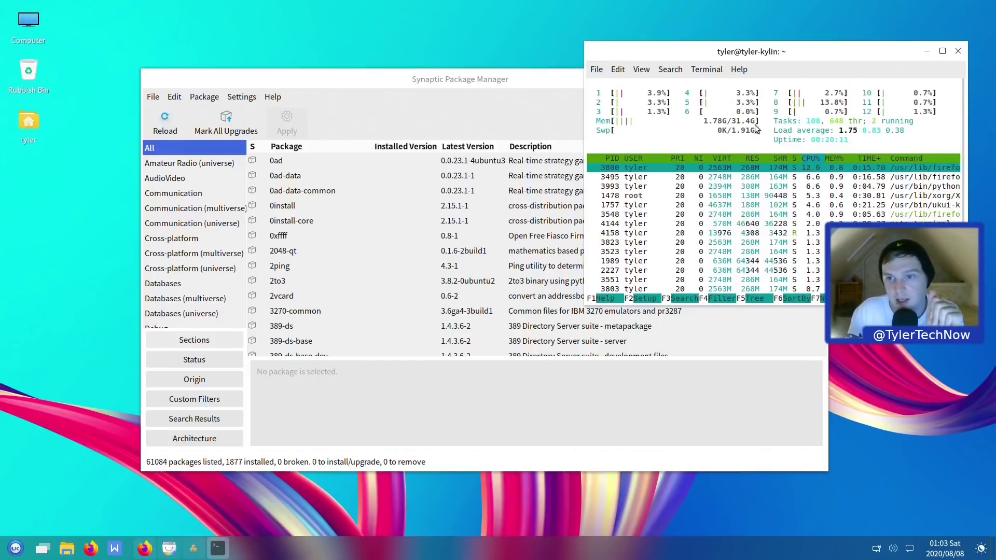
pyautogui.click(928, 51)
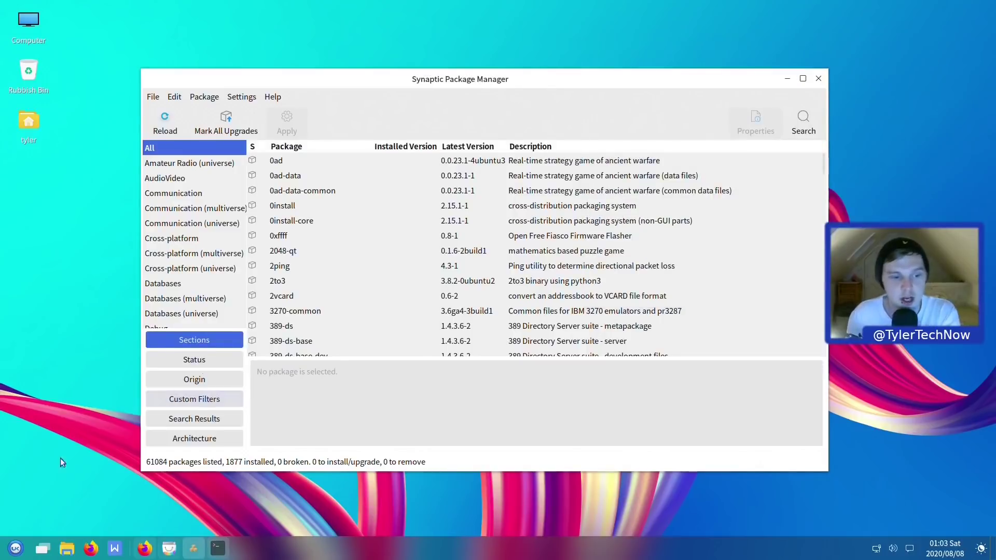
# Search 'mt' in the application launcher, trim it back, and dismiss the launcher.
pyautogui.click(16, 548)
pyautogui.write('mte')
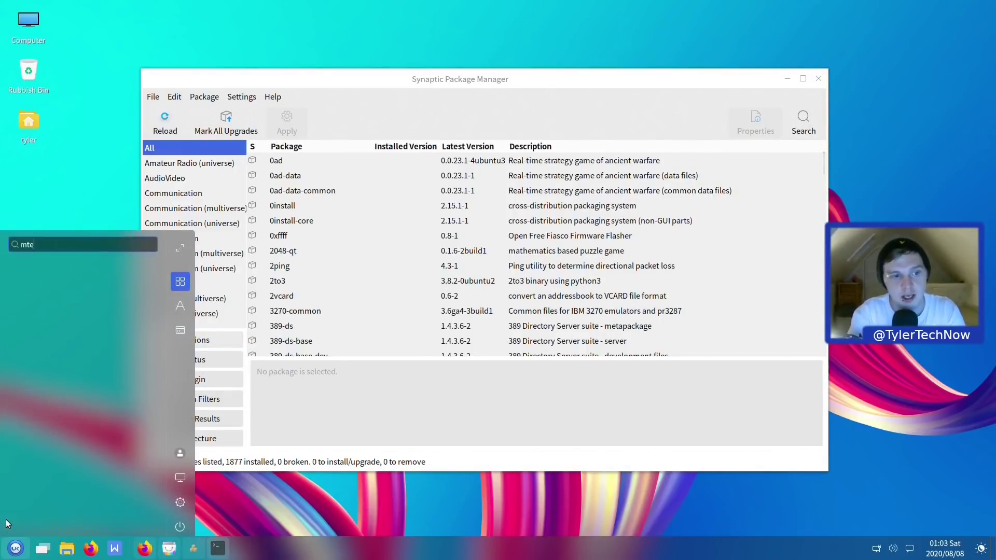
pyautogui.press('BackSpace')
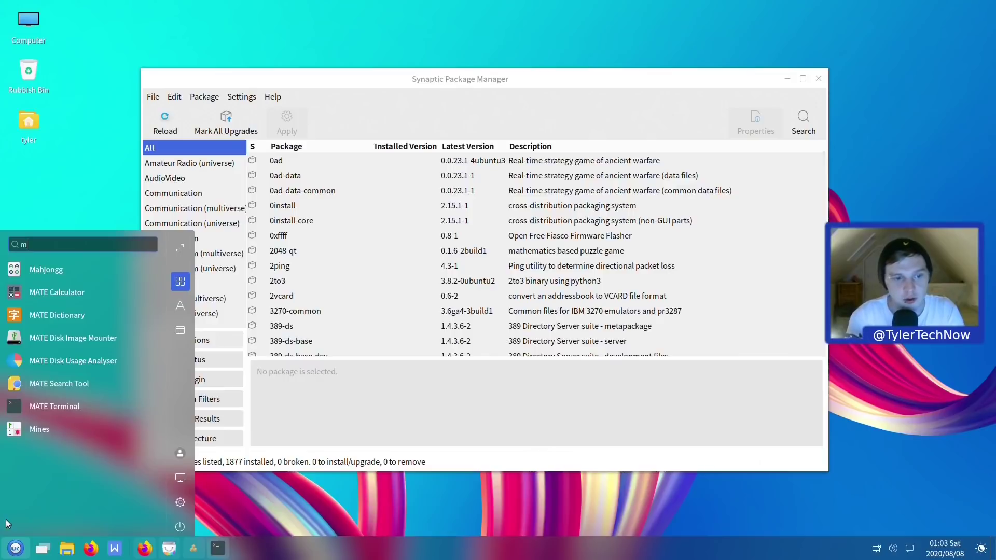
pyautogui.press('Escape')
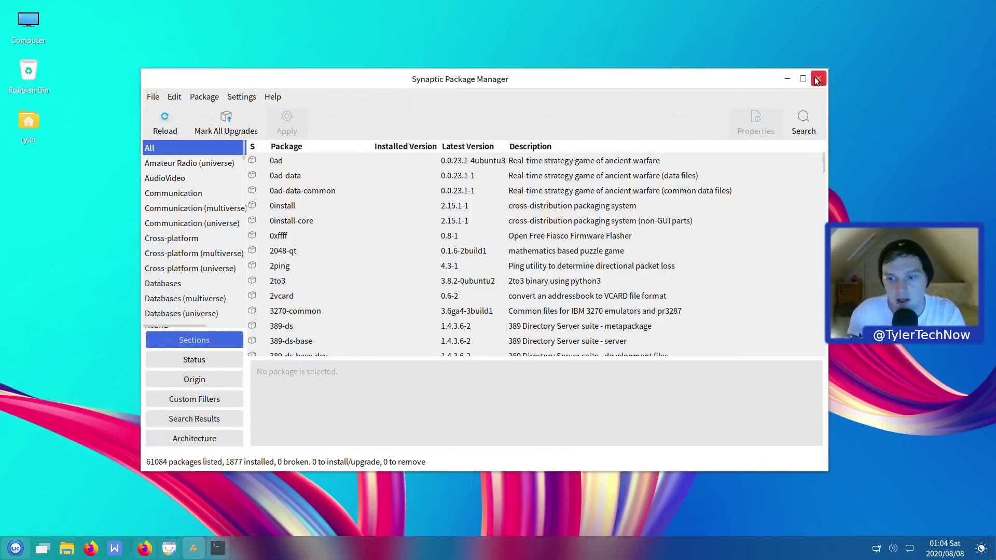
# Close Synaptic and the software store window, and bring up the start menu.
pyautogui.click(816, 79)
pyautogui.click(744, 110)
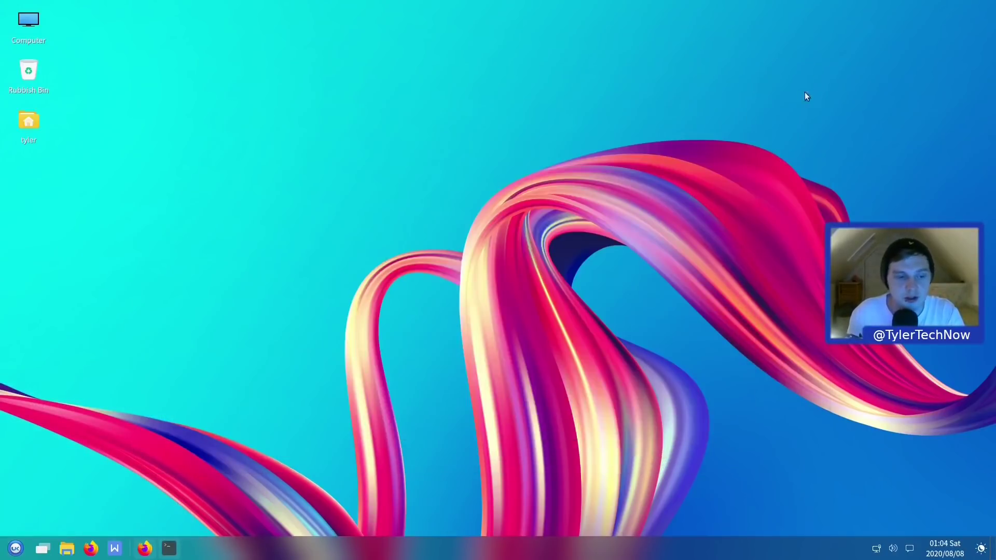
pyautogui.click(16, 548)
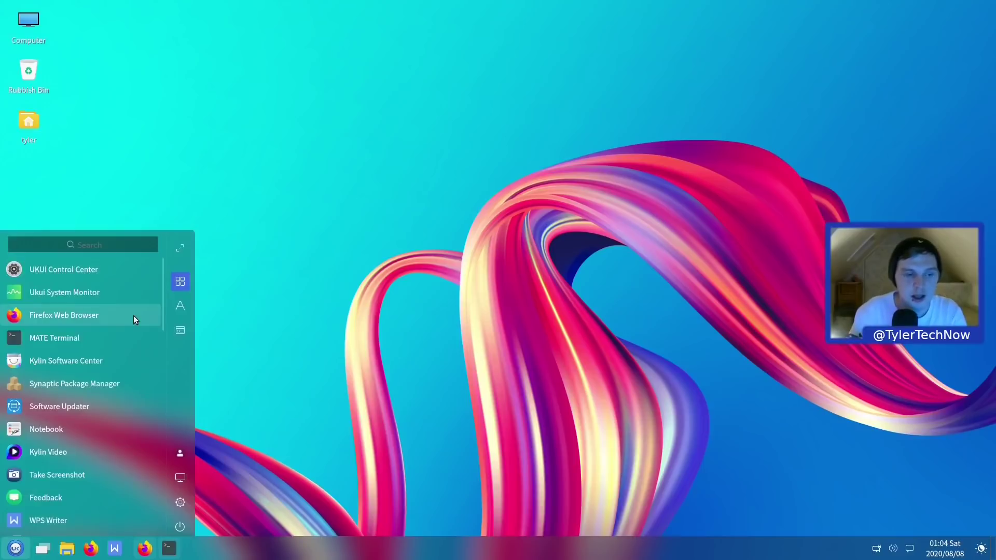
# Launch WPS Writer via a 'writer' search, accept the license terms, and dismiss the system check.
pyautogui.write('writer')
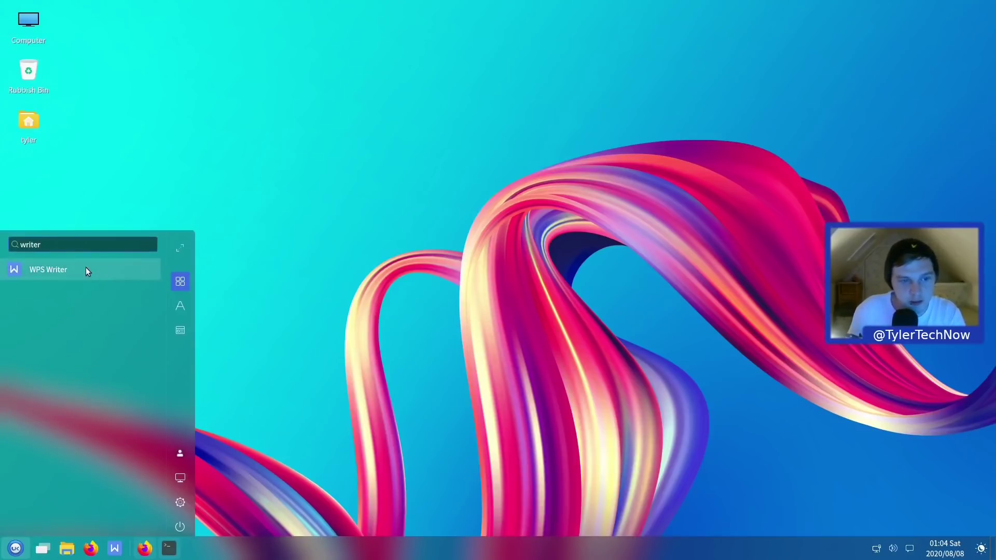
pyautogui.click(87, 271)
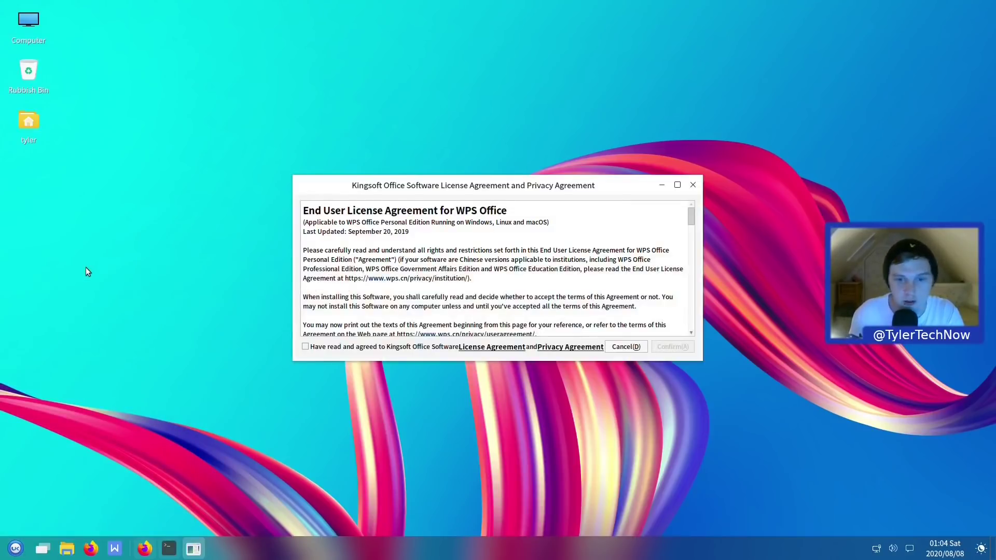
pyautogui.moveTo(692, 219); pyautogui.dragTo(694, 353)
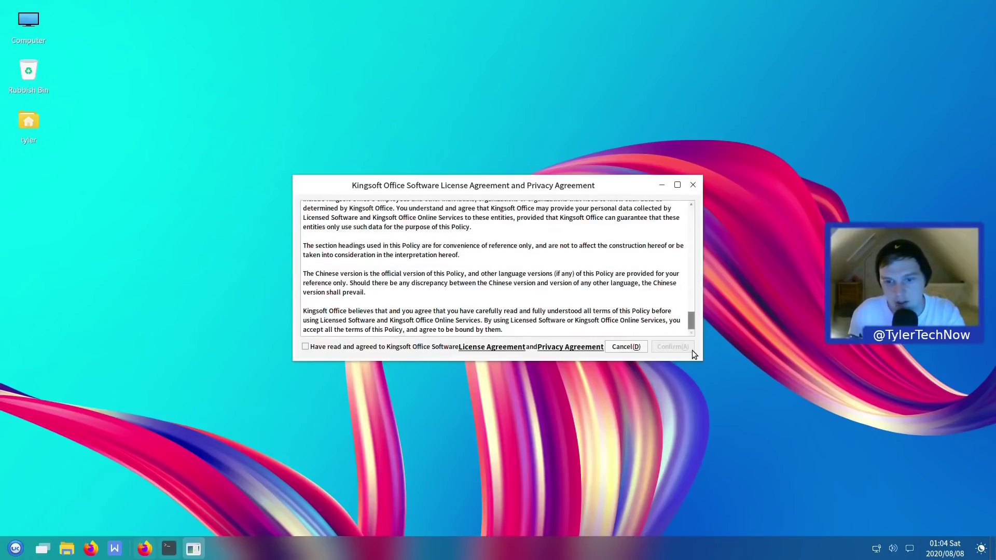
pyautogui.click(304, 347)
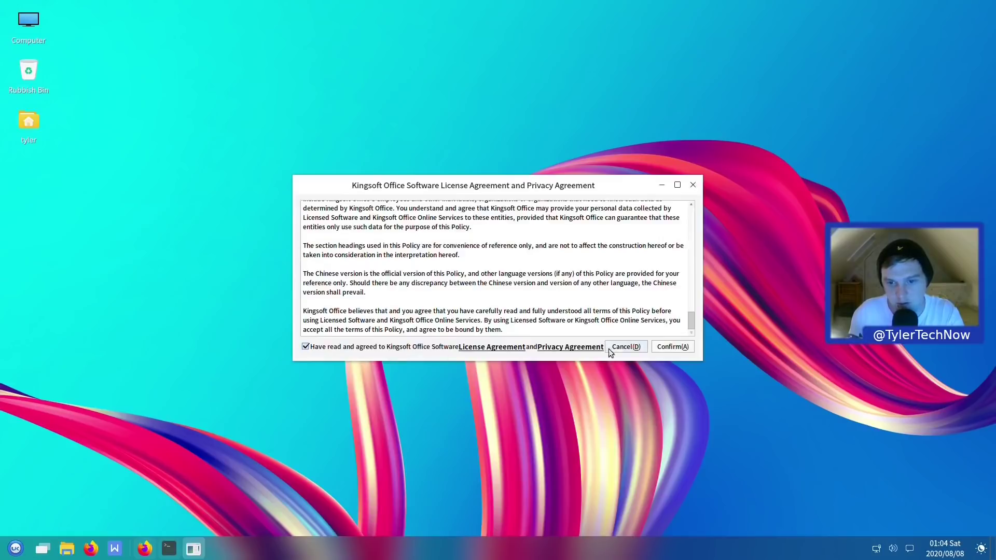
pyautogui.click(675, 347)
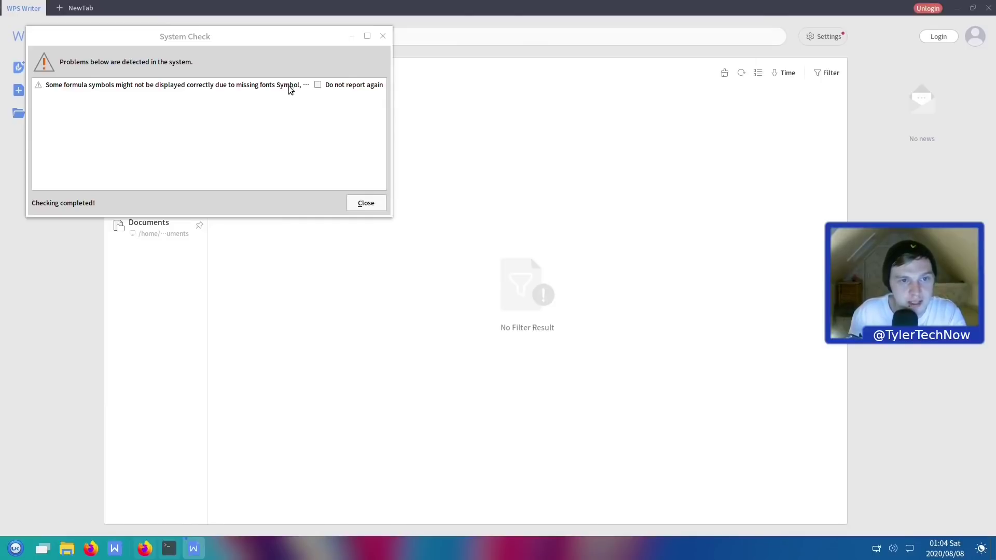
pyautogui.click(366, 203)
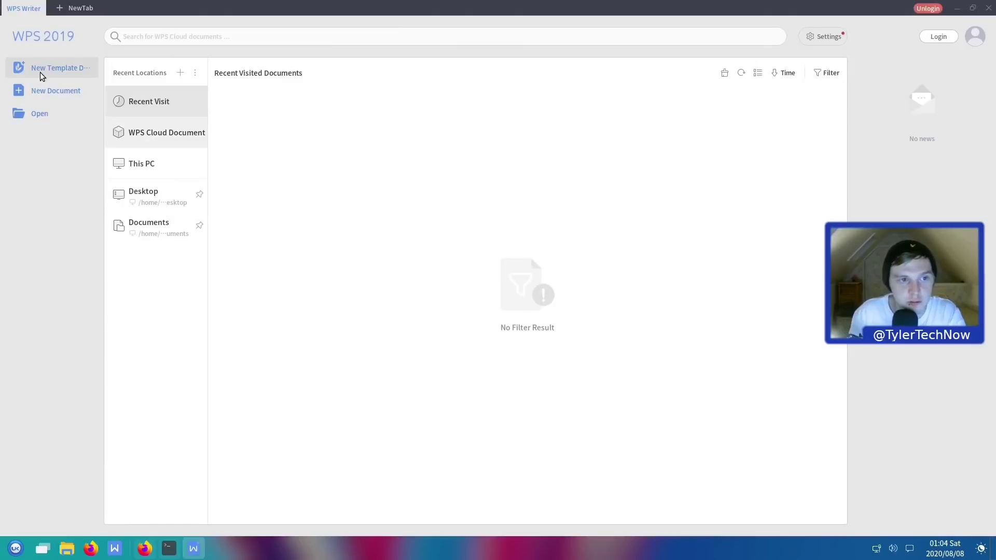
# Create a new document, type 'Dgdfgdf dfgdf gdgdg dfgdfg', and close the window.
pyautogui.click(69, 91)
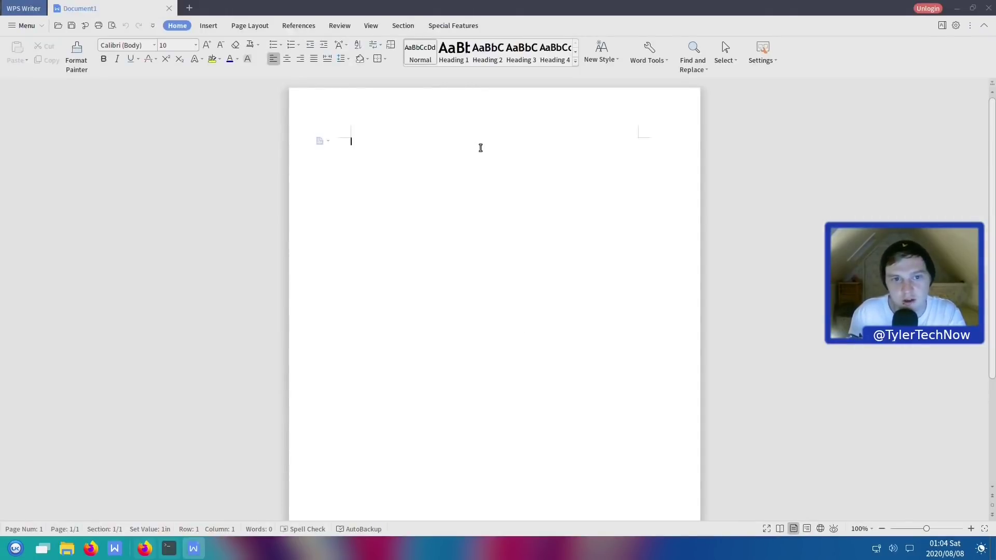
pyautogui.write('Dgdfgdf ')
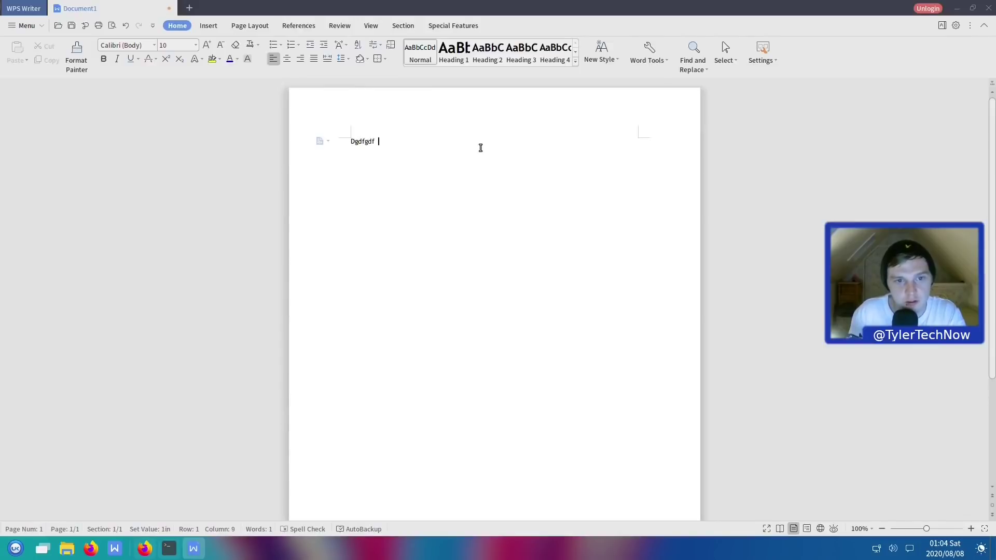
pyautogui.write('dfgdf gdgdg dfgdfg')
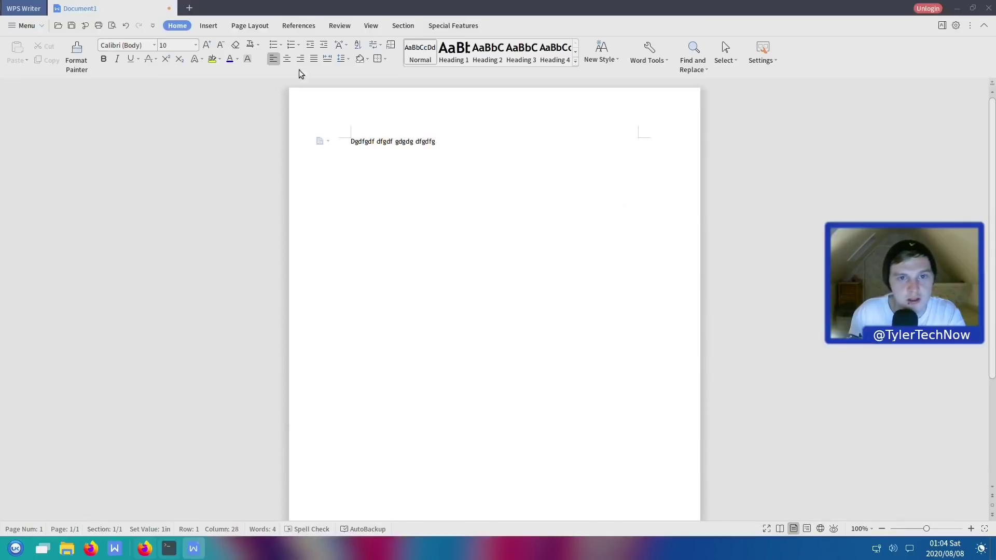
pyautogui.click(988, 7)
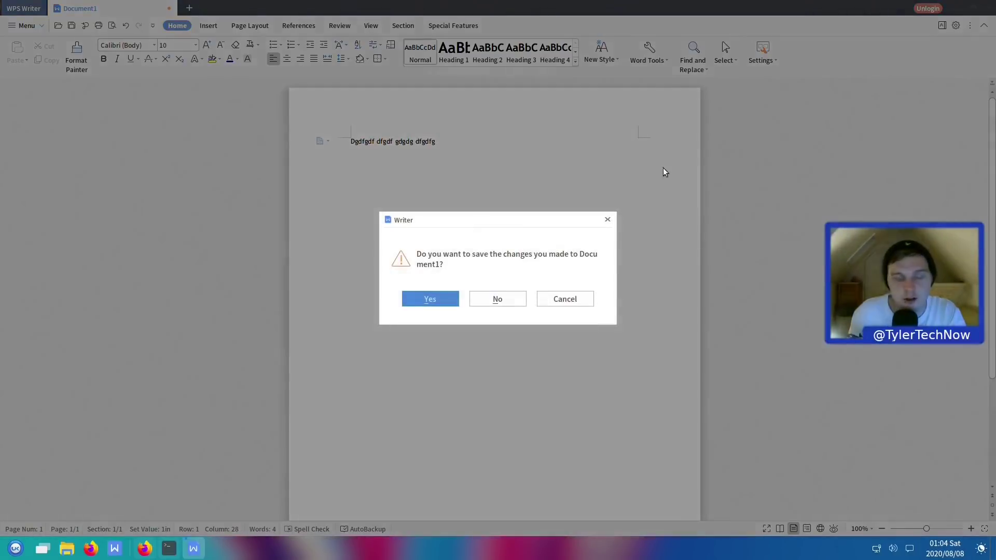
# Discard the document without saving and launch Kylin Software Center through a 'k' search.
pyautogui.click(497, 295)
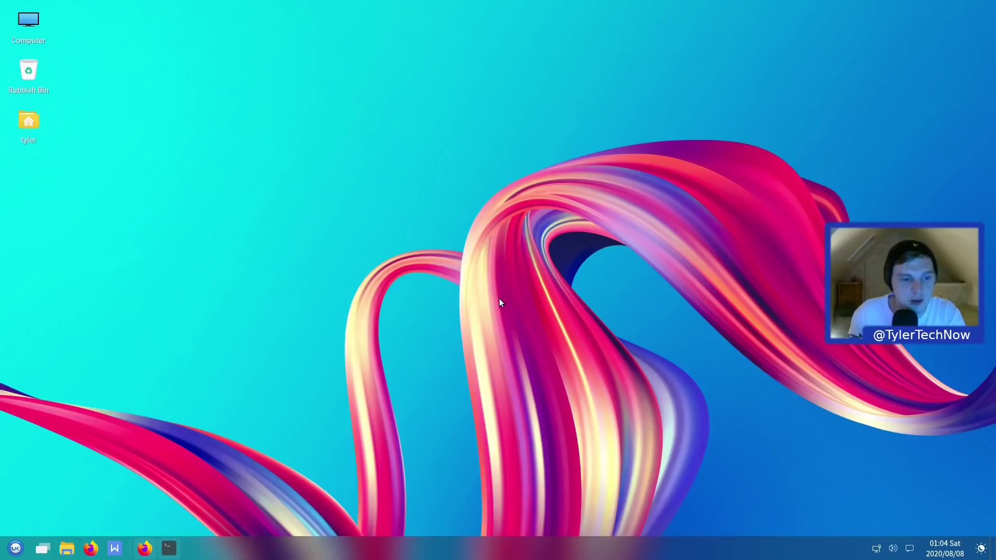
pyautogui.click(16, 548)
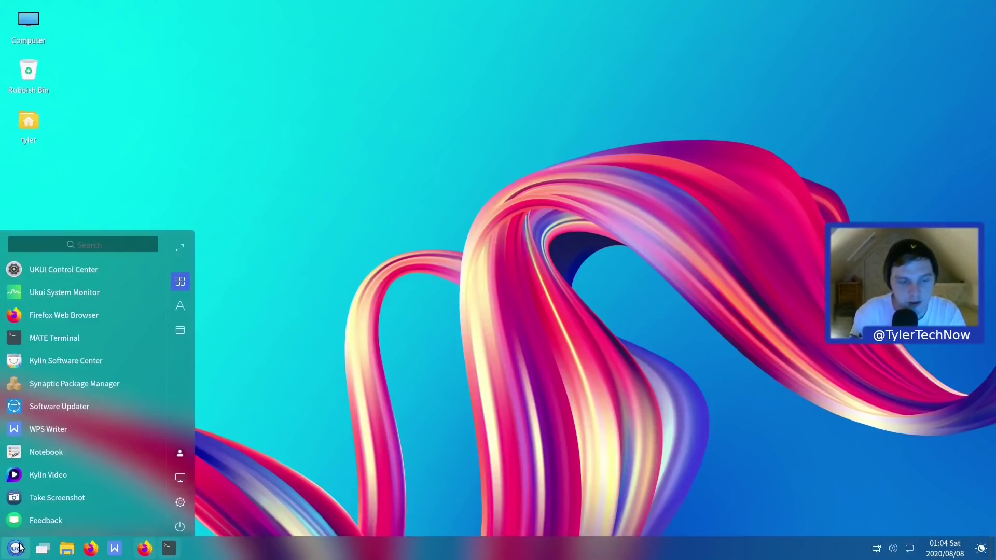
pyautogui.write('ub')
pyautogui.press('BackSpace')
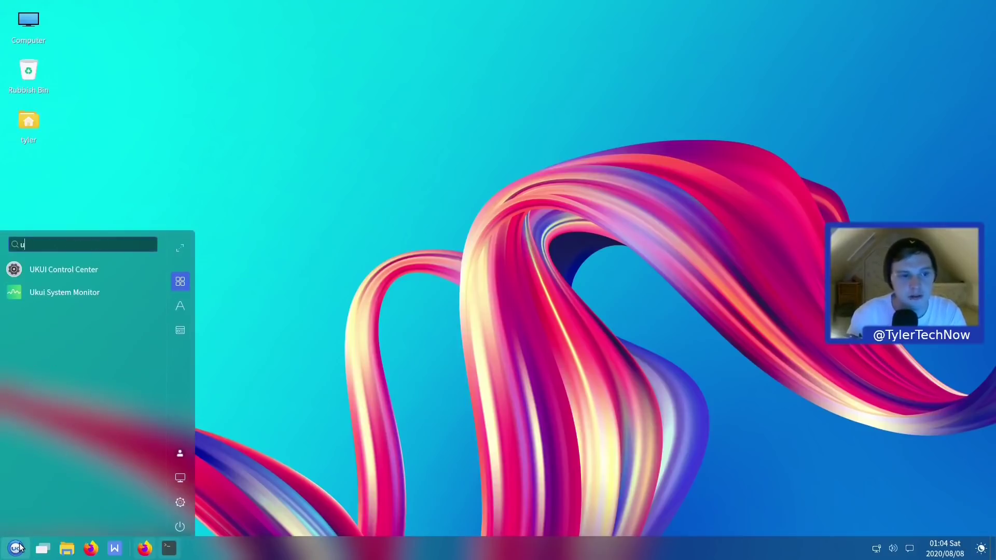
pyautogui.press('BackSpace')
pyautogui.write('kylin')
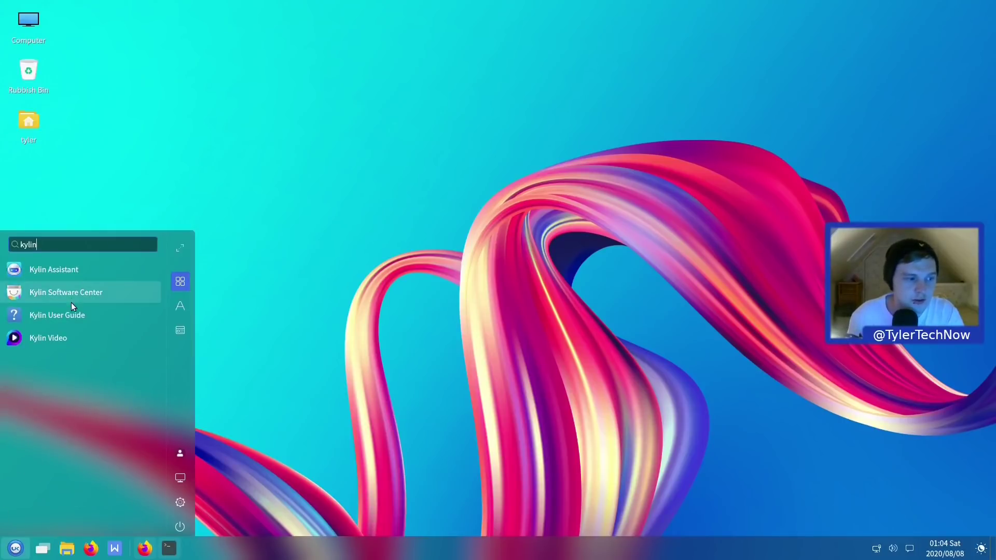
pyautogui.click(70, 295)
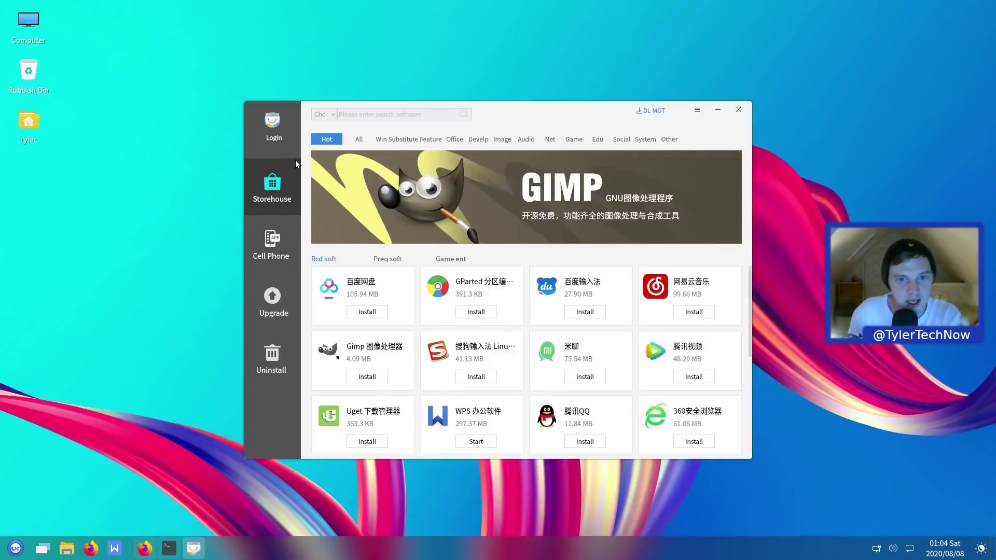
# Browse the Win Substitute list of Linux alternatives, then close the software store.
pyautogui.click(395, 139)
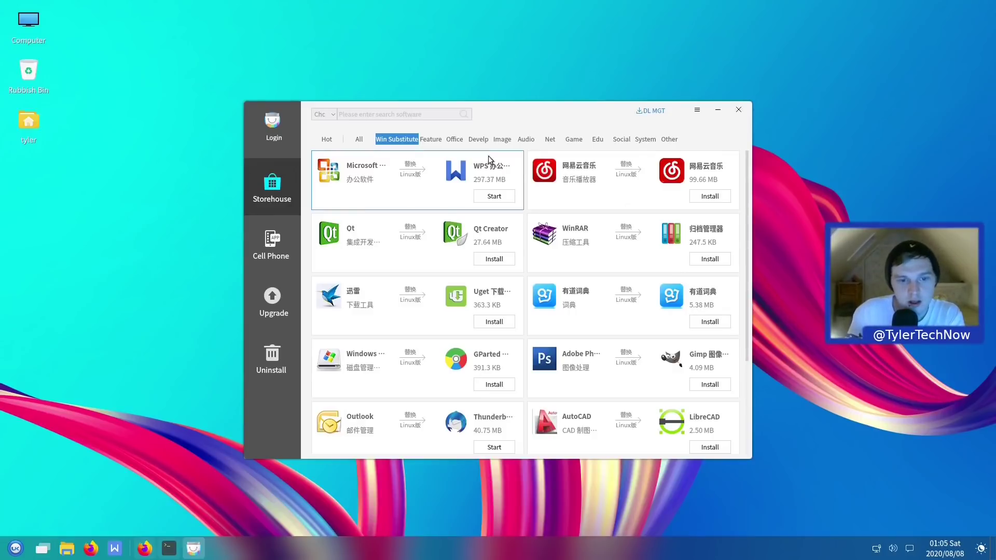
pyautogui.scroll(-3, 597, 227)
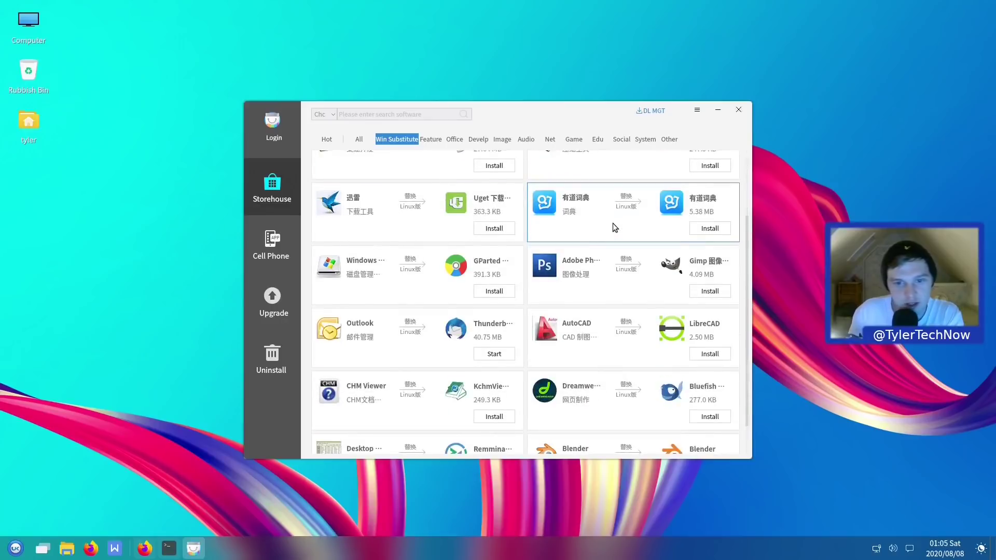
pyautogui.scroll(-2, 612, 227)
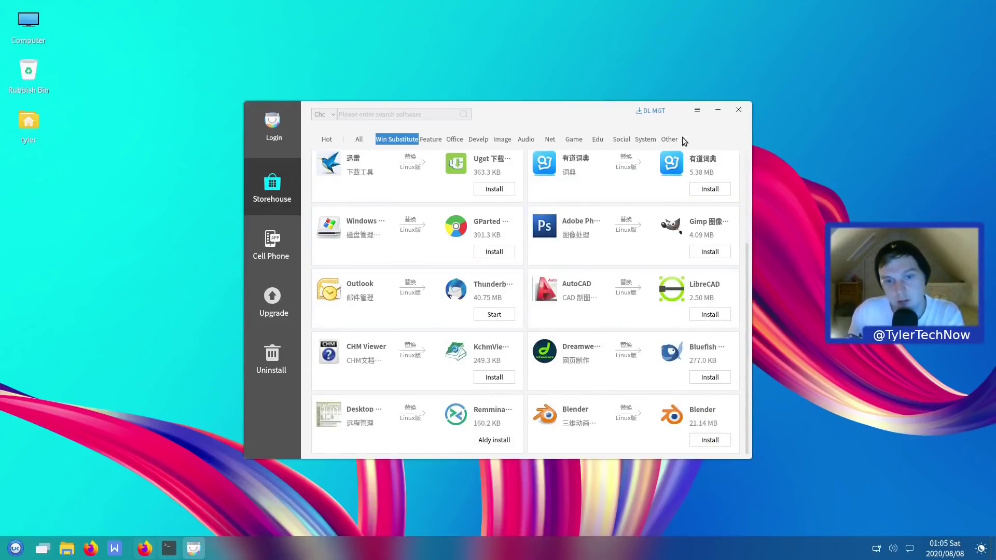
pyautogui.click(733, 112)
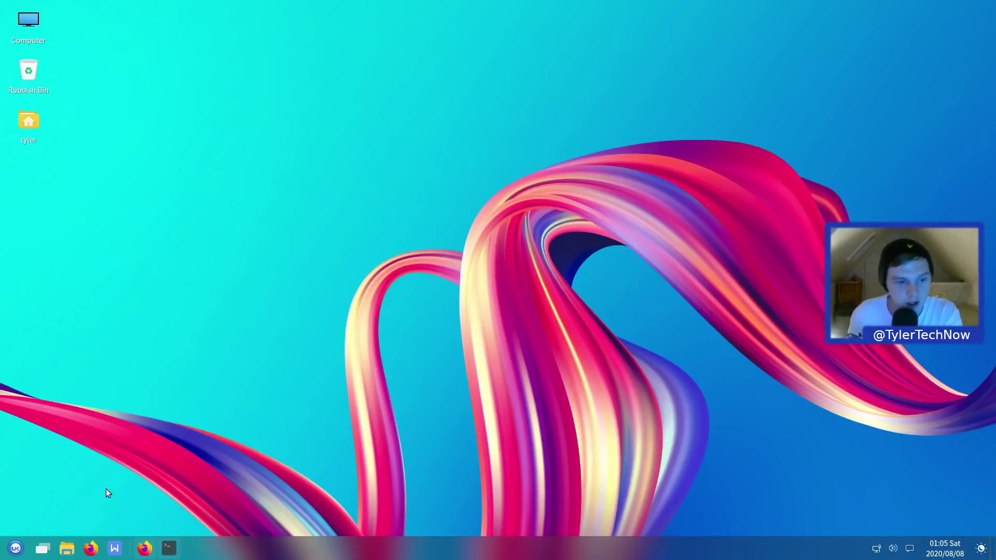
# Open the application launcher and scroll through the app list.
pyautogui.click(14, 547)
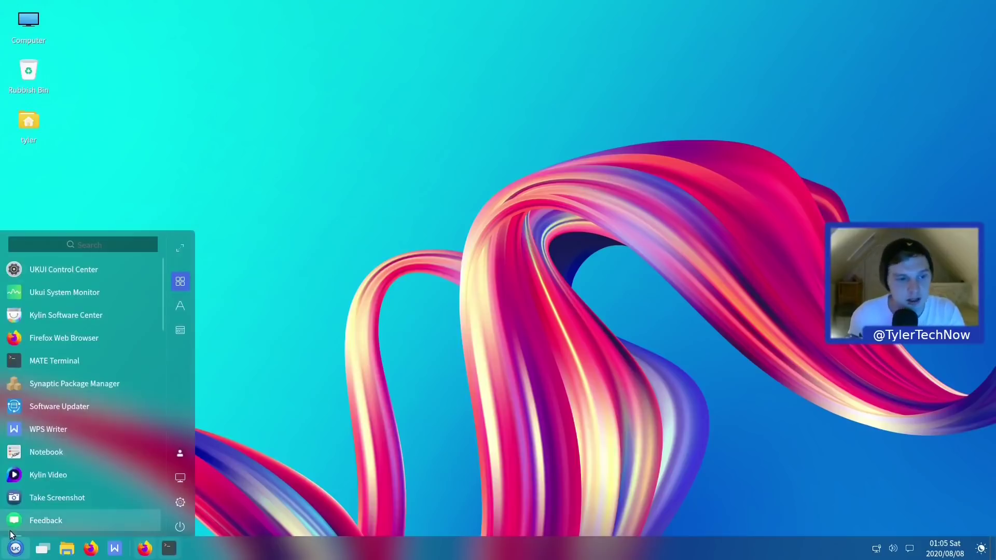
pyautogui.scroll(-3, 82, 334)
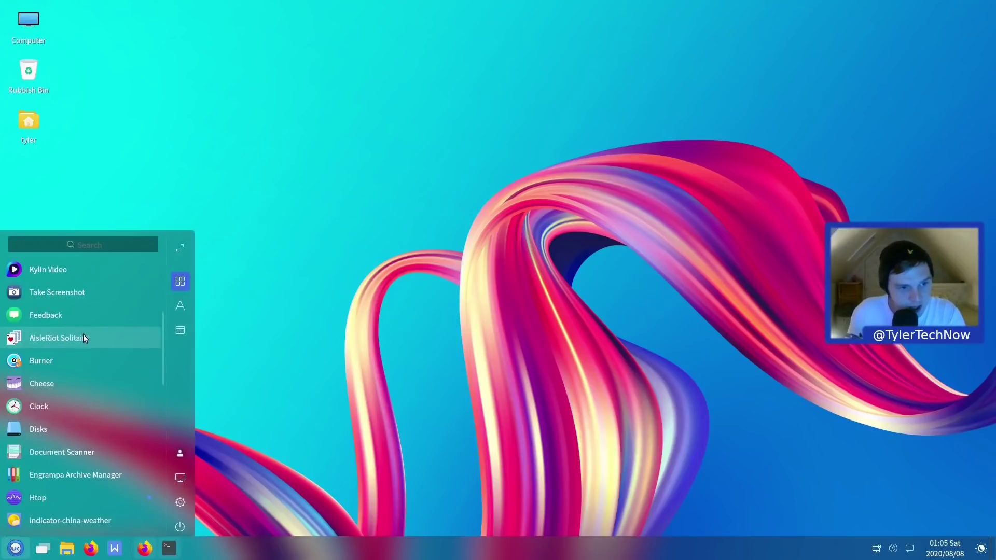
pyautogui.scroll(-3, 111, 291)
pyautogui.scroll(-2, 105, 304)
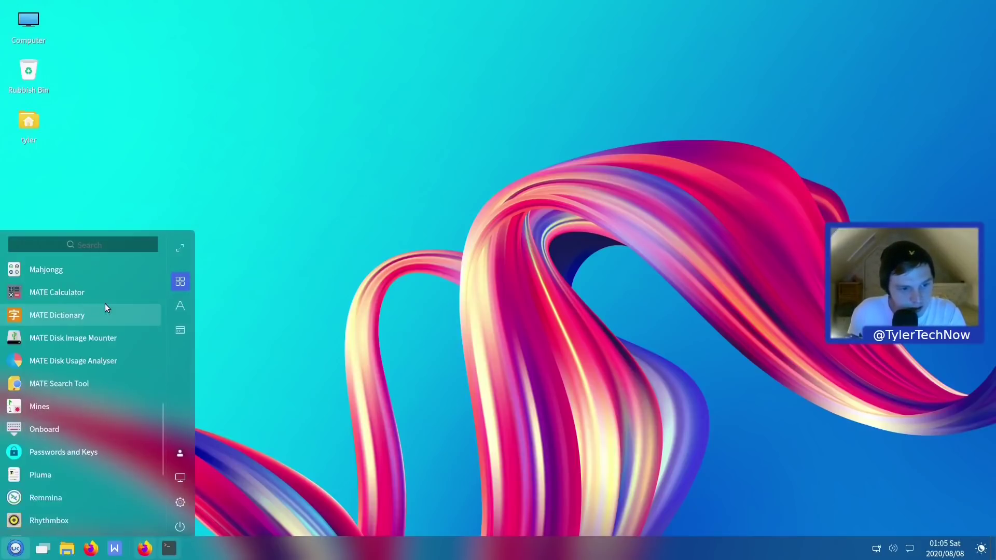
pyautogui.scroll(-2, 105, 304)
pyautogui.scroll(-1, 147, 312)
pyautogui.scroll(3, 146, 313)
pyautogui.scroll(5, 88, 291)
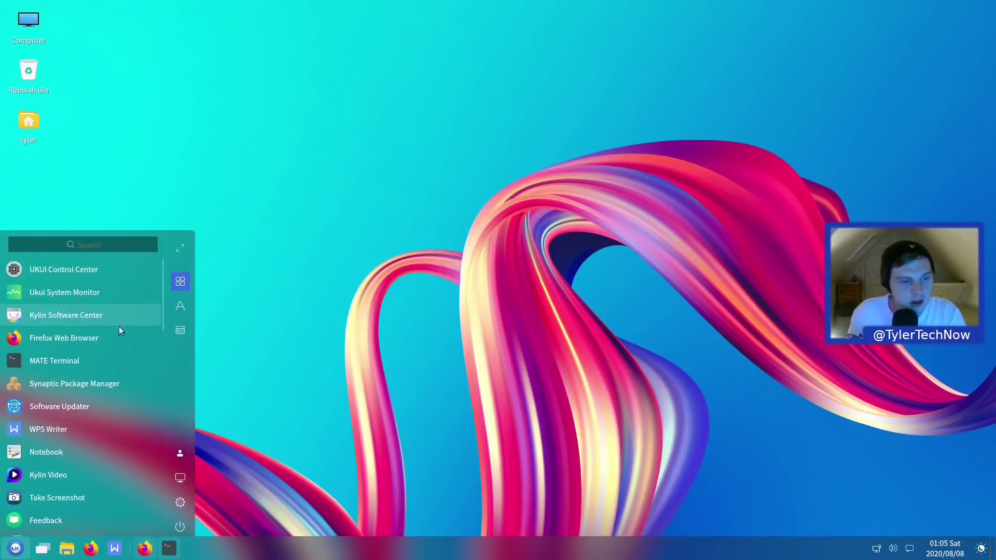
# Launch Kylin Assistant via a 'kylin' search, reposition it, and run a Cleanup scan.
pyautogui.click(88, 240)
pyautogui.write('k')
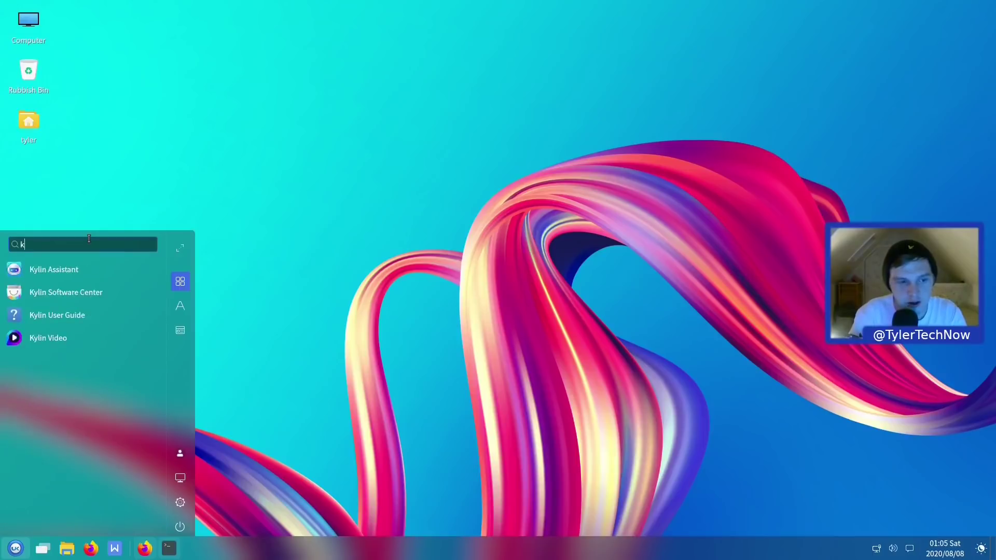
pyautogui.write('ylin')
pyautogui.click(69, 267)
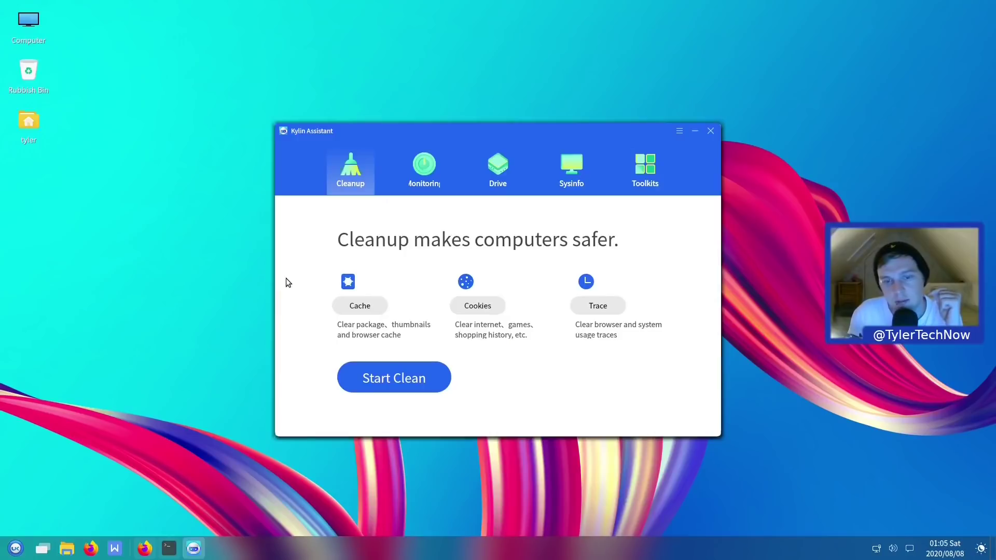
pyautogui.moveTo(504, 124)
pyautogui.mouseDown()
pyautogui.moveTo(434, 103)
pyautogui.moveTo(490, 124)
pyautogui.mouseUp()
pyautogui.click(377, 377)
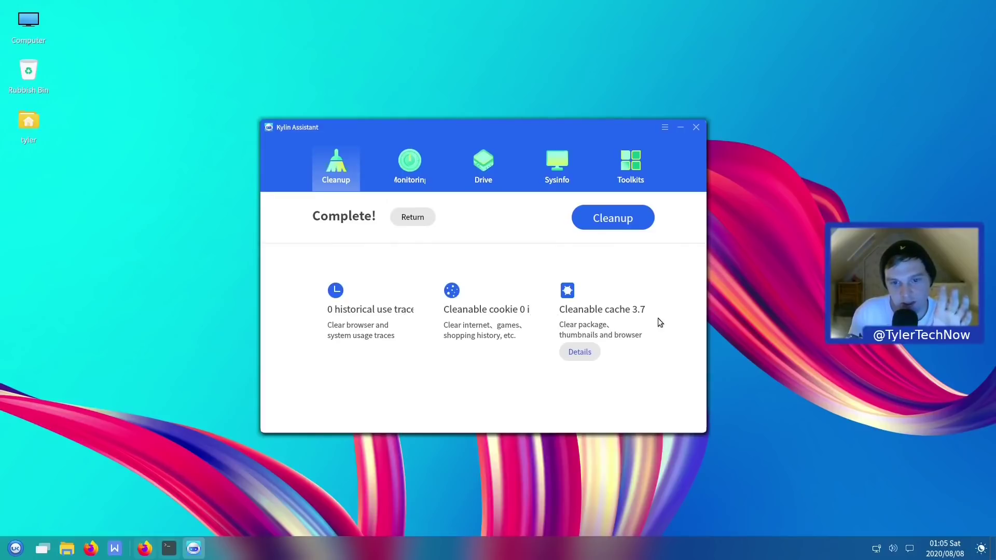
# Browse Kylin Assistant's Drive and Sysinfo pages, then open Shred Manager from Toolkits.
pyautogui.click(415, 175)
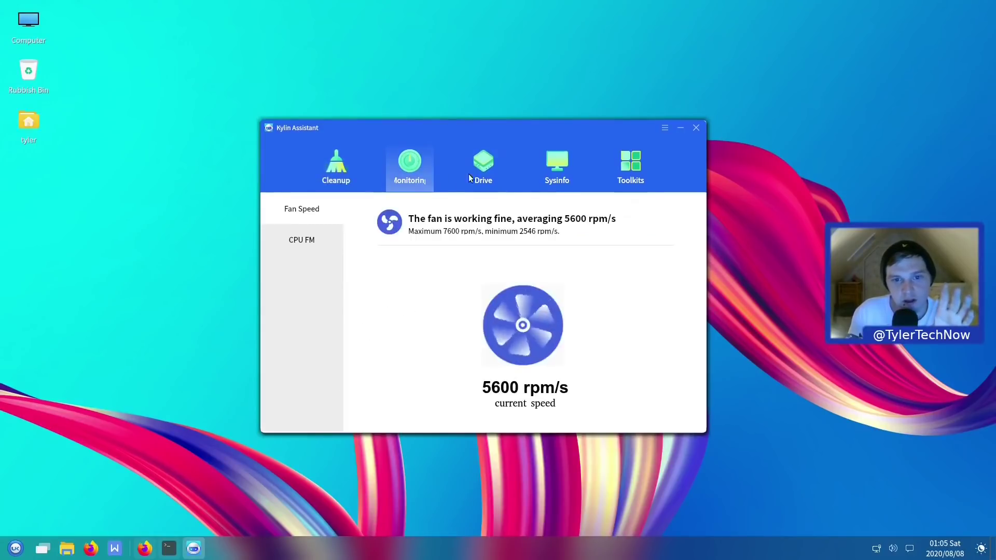
pyautogui.click(497, 179)
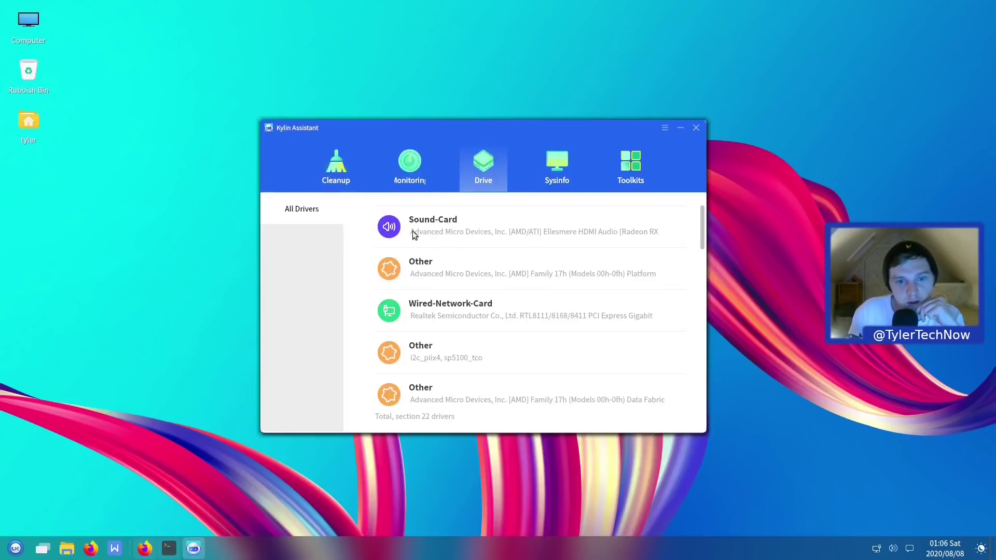
pyautogui.scroll(-5, 483, 285)
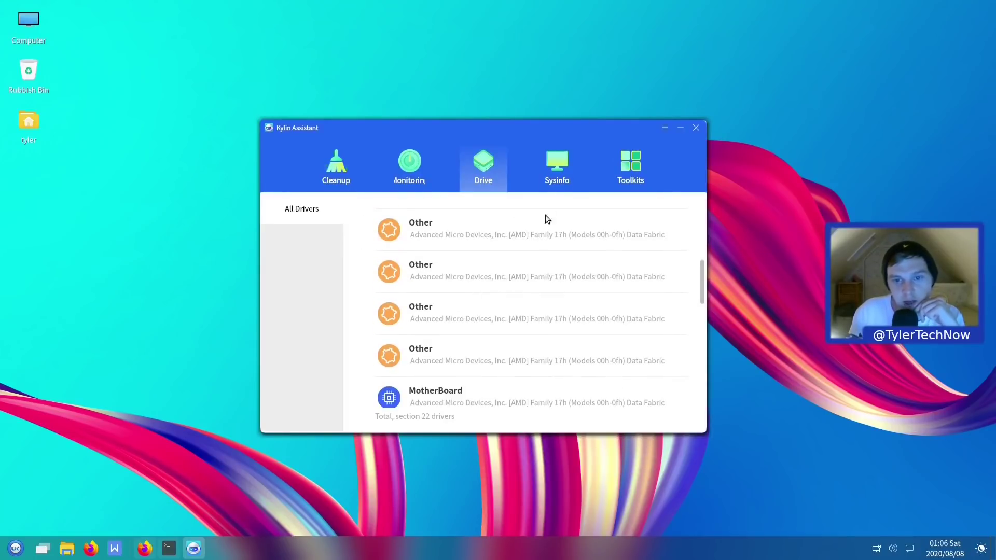
pyautogui.click(553, 188)
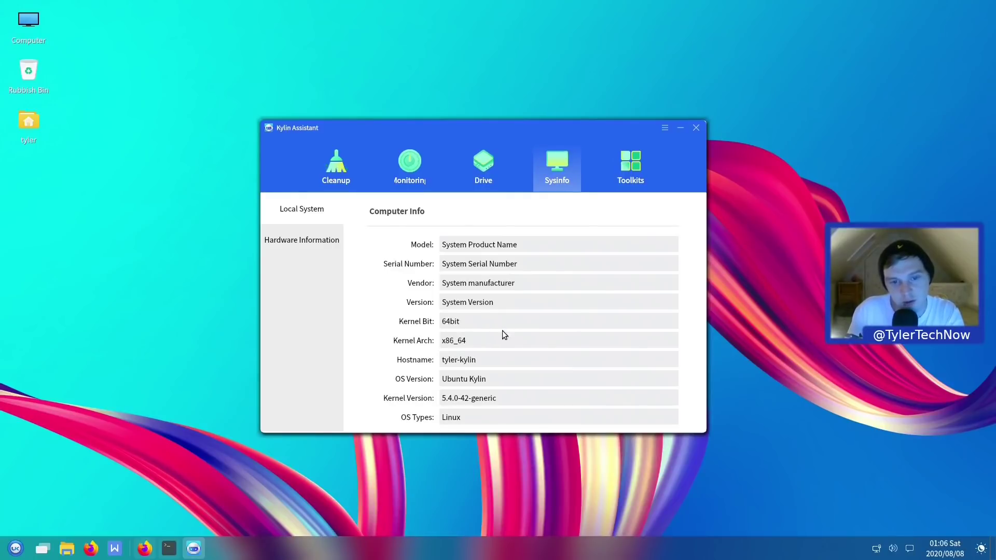
pyautogui.click(625, 179)
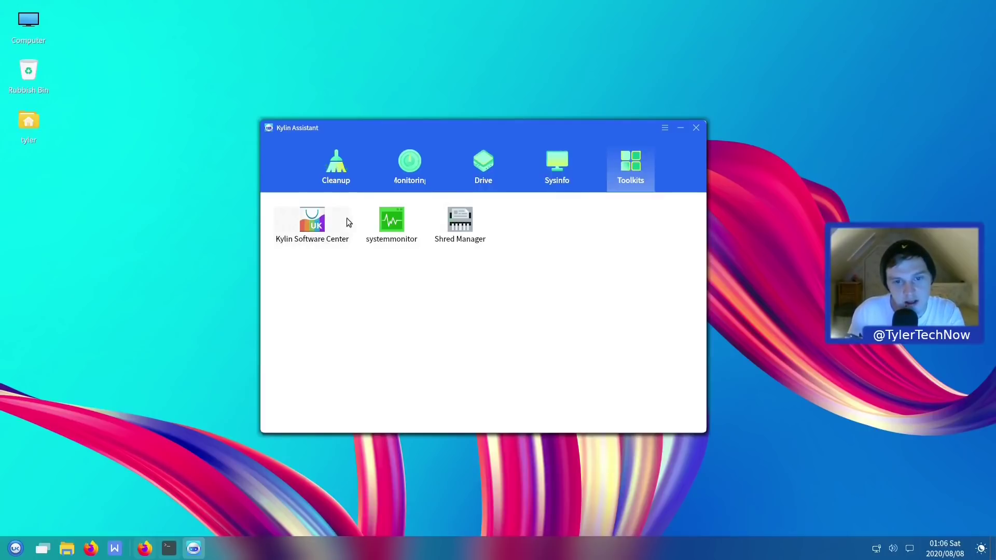
pyautogui.click(468, 228)
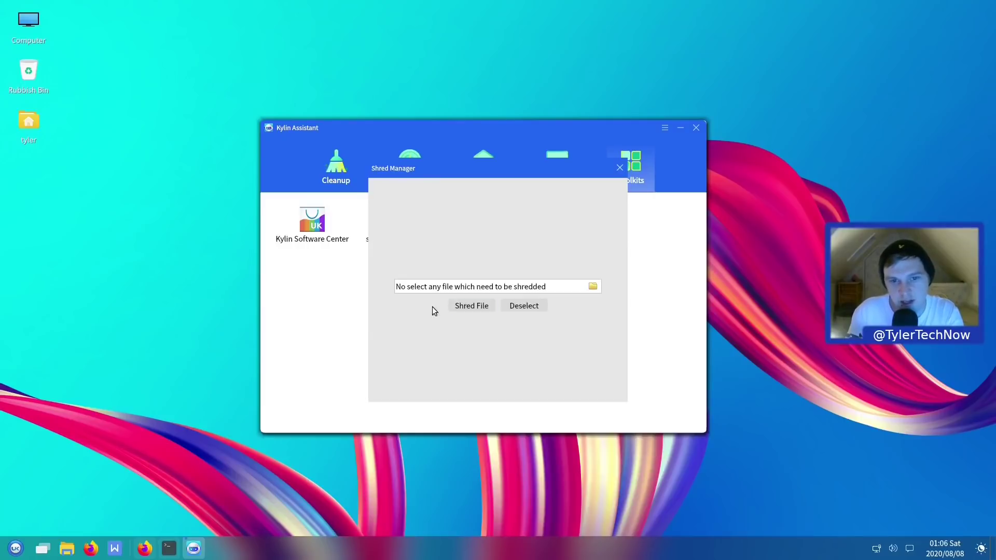
# Close Shred Manager, launch System Monitor from Toolkits, and close Kylin Assistant.
pyautogui.moveTo(464, 173); pyautogui.dragTo(585, 171)
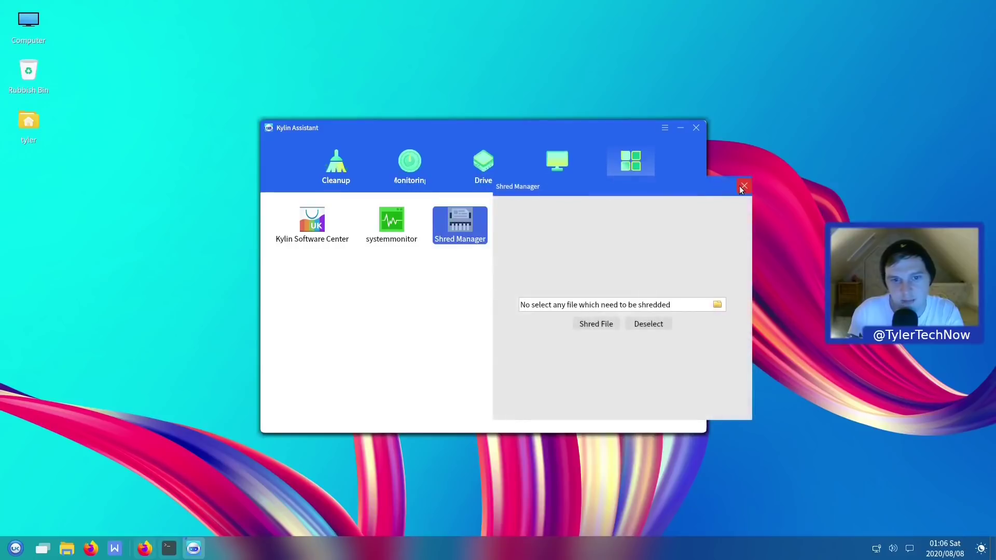
pyautogui.click(678, 188)
pyautogui.click(396, 231)
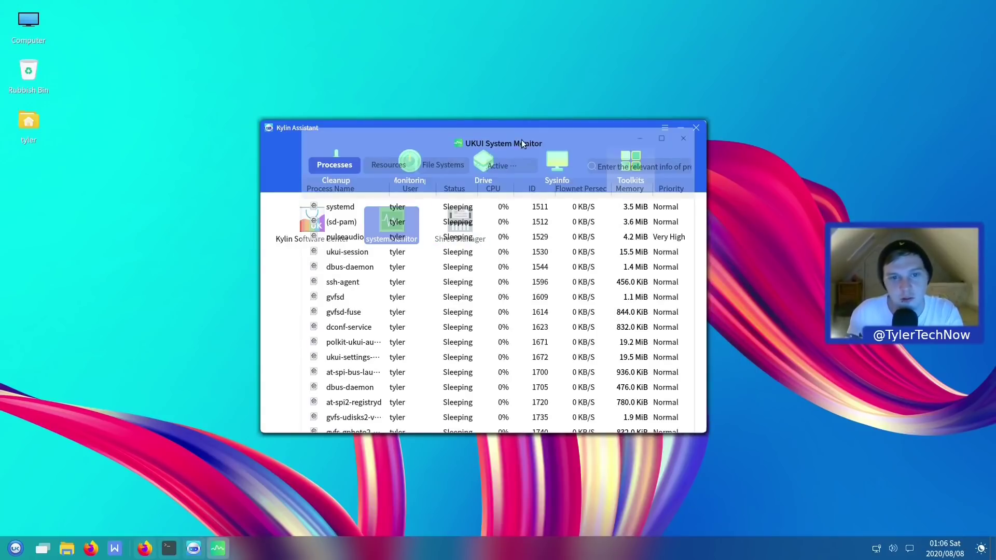
pyautogui.moveTo(521, 139); pyautogui.dragTo(298, 65)
pyautogui.moveTo(441, 129); pyautogui.dragTo(636, 59)
pyautogui.hotkey('alt', 'F4')
# View CPU and memory usage on the Resources tab, then close System Monitor.
pyautogui.click(126, 85)
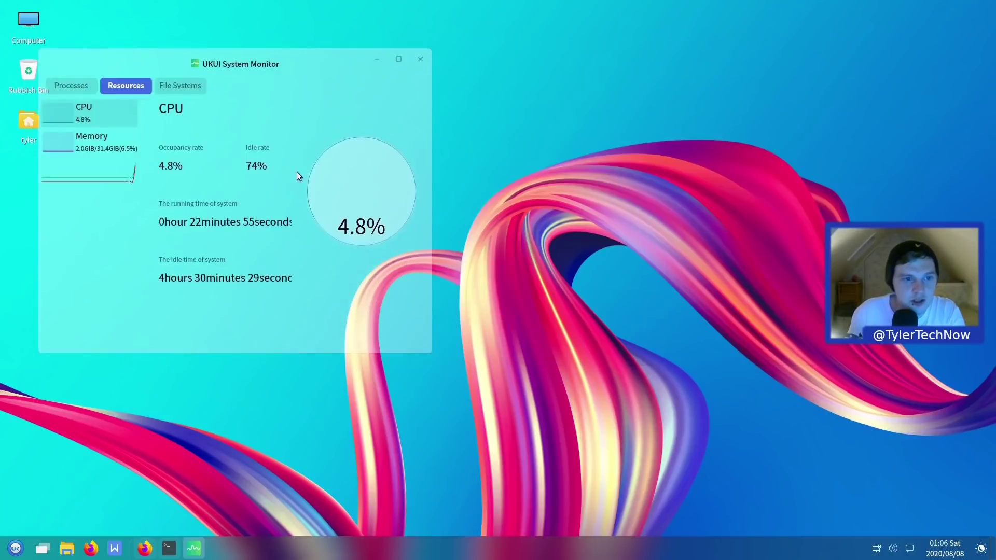
pyautogui.moveTo(198, 56); pyautogui.dragTo(493, 79)
pyautogui.click(685, 80)
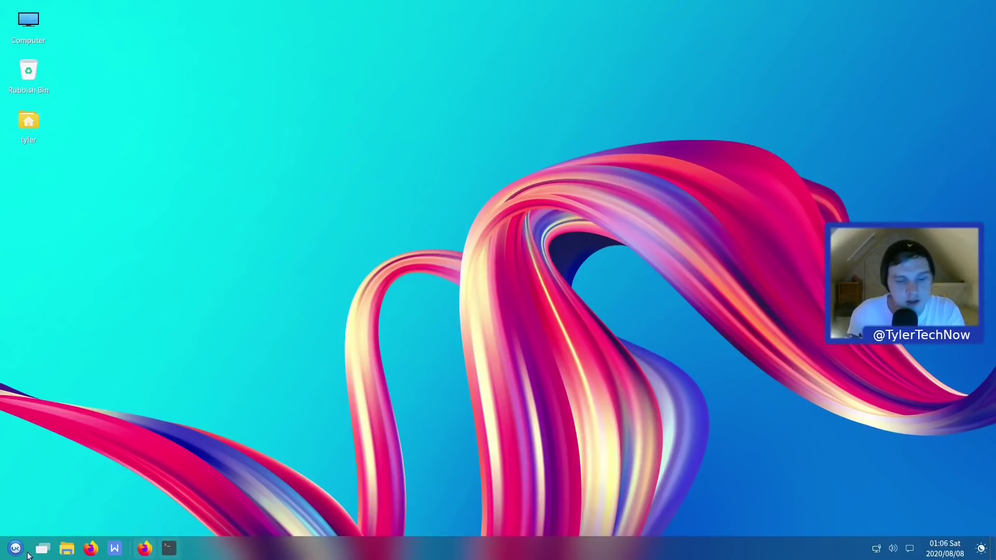
pyautogui.press('Print')
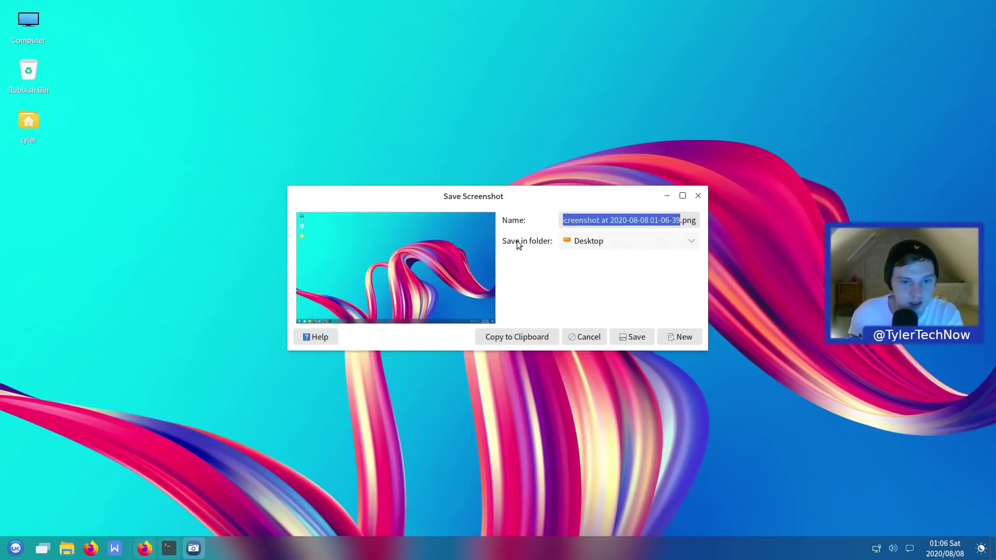
pyautogui.click(318, 337)
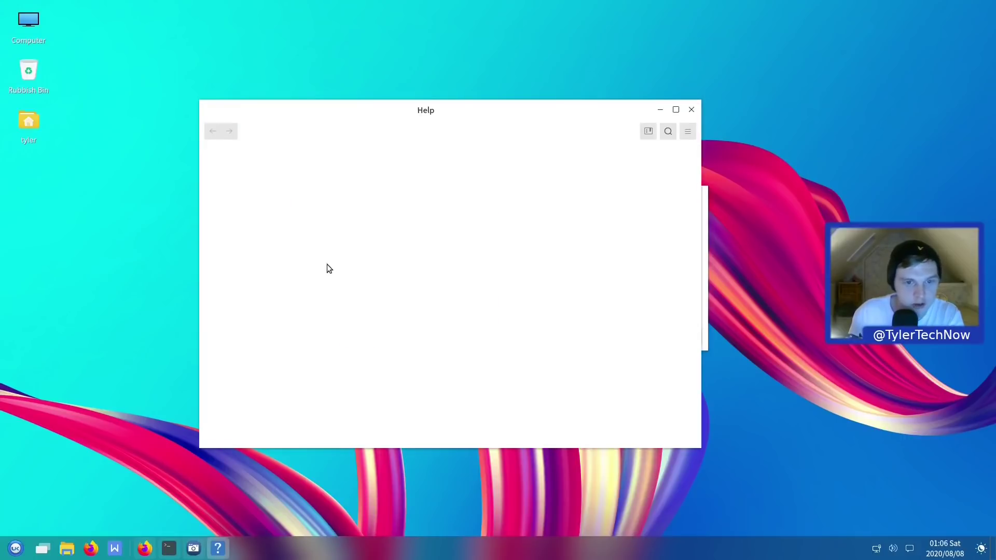
pyautogui.hotkey('ctrl', 'f')
pyautogui.write('mate')
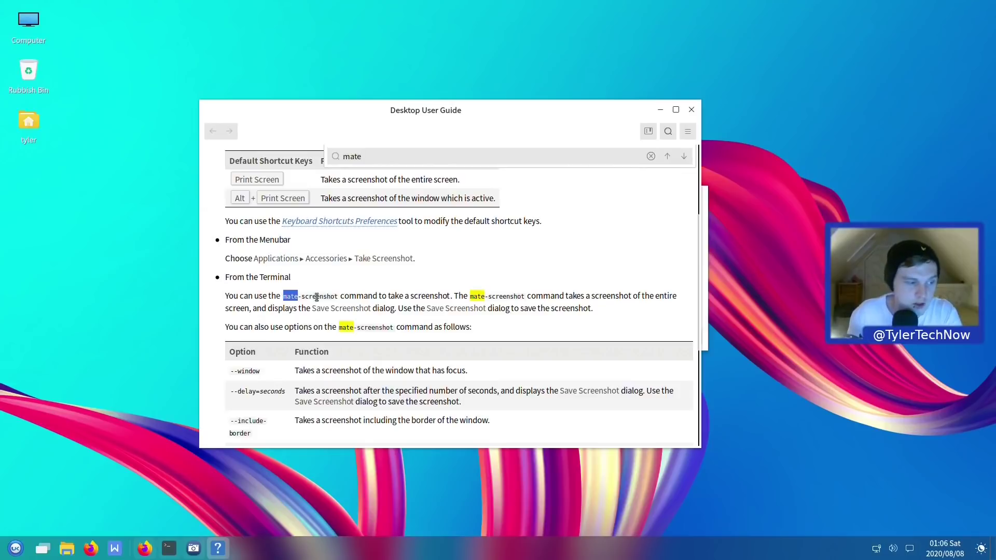
pyautogui.click(694, 109)
pyautogui.press('Print')
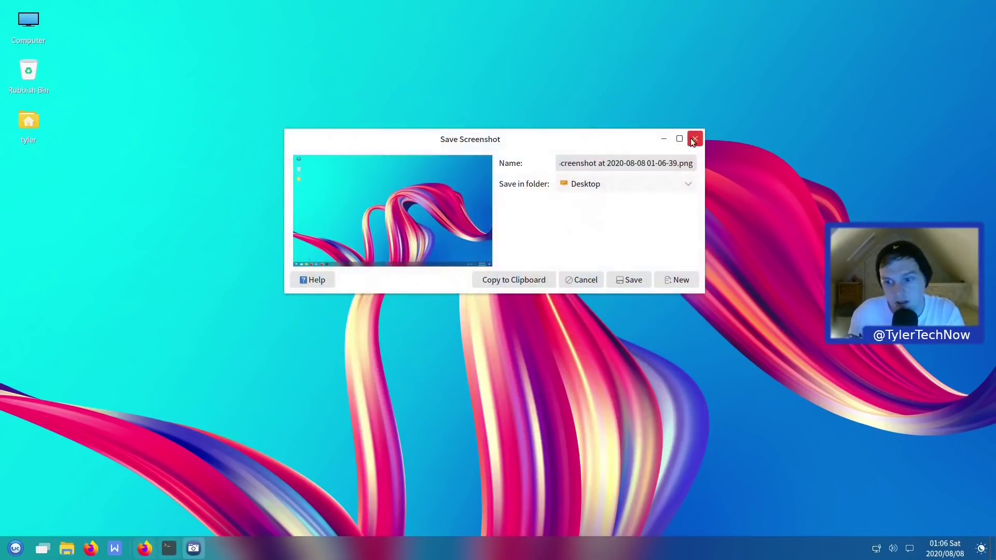
pyautogui.click(693, 139)
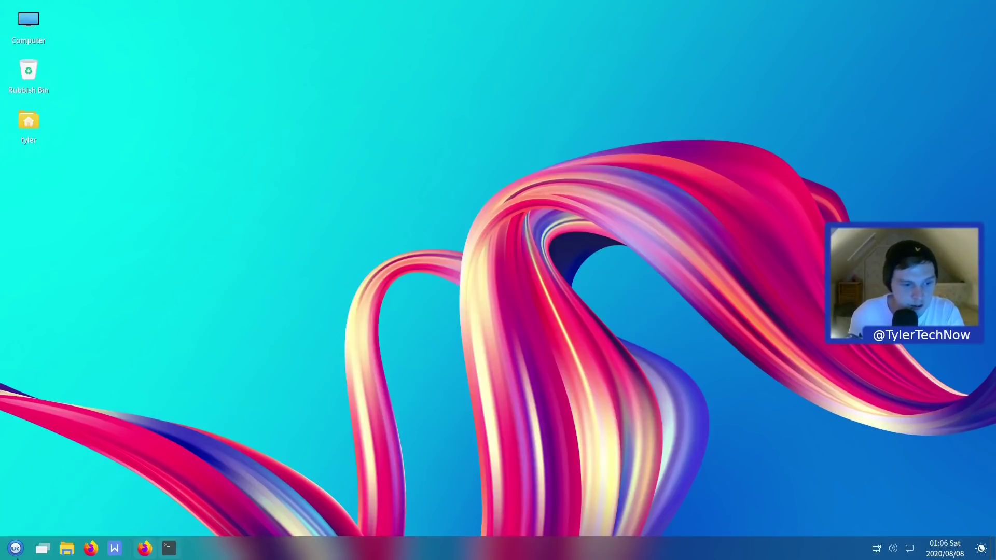
pyautogui.click(15, 553)
pyautogui.scroll(-3, 84, 352)
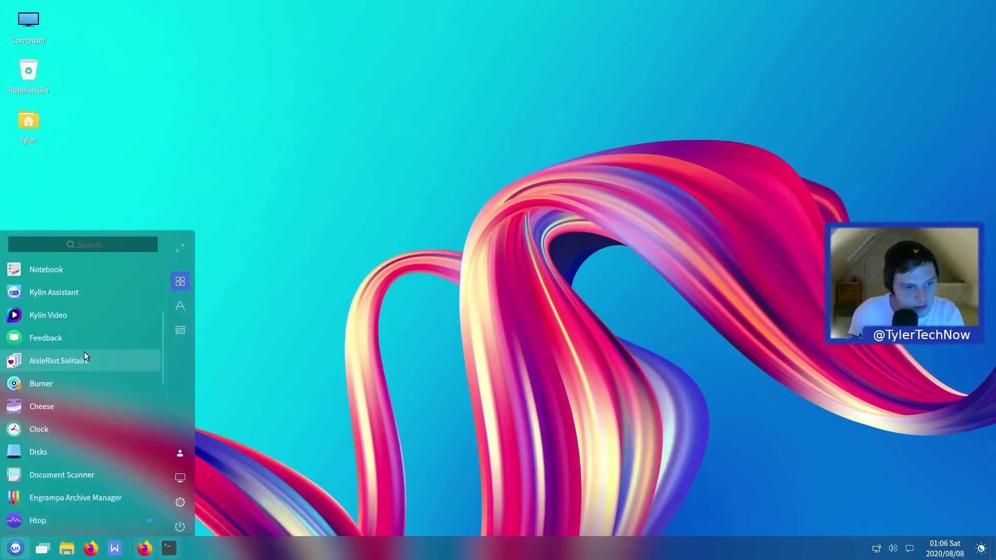
pyautogui.scroll(-3, 85, 353)
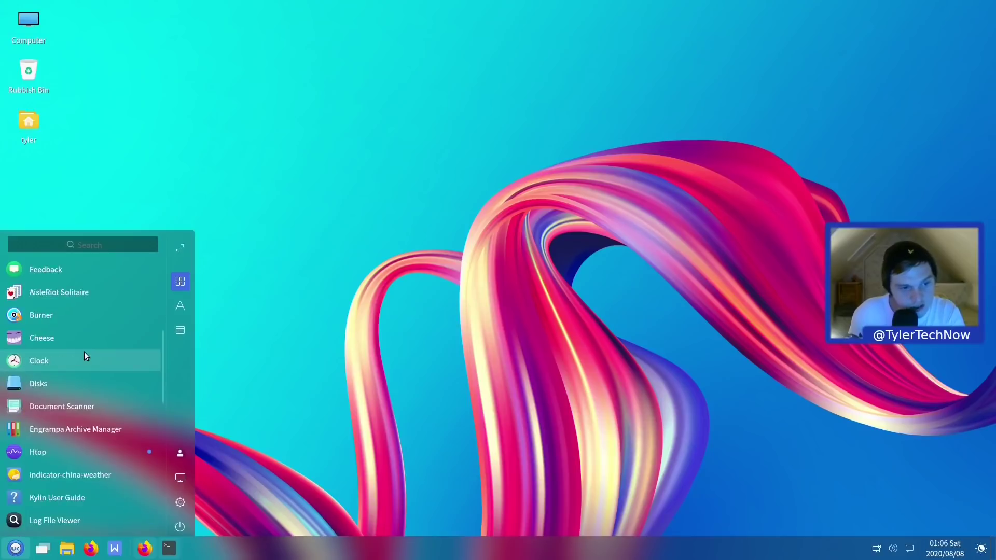
pyautogui.scroll(-2, 85, 355)
pyautogui.scroll(-5, 84, 355)
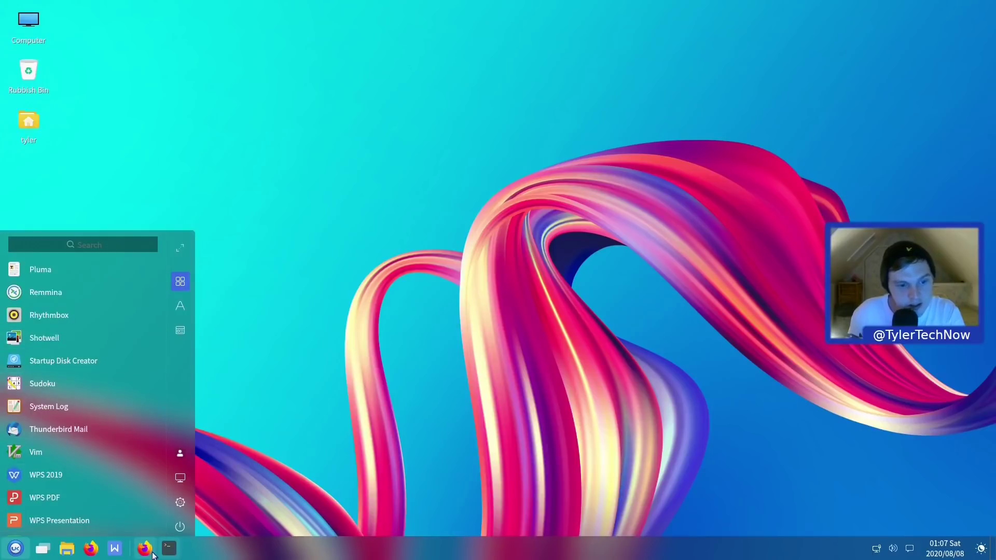
pyautogui.click(259, 425)
pyautogui.click(15, 549)
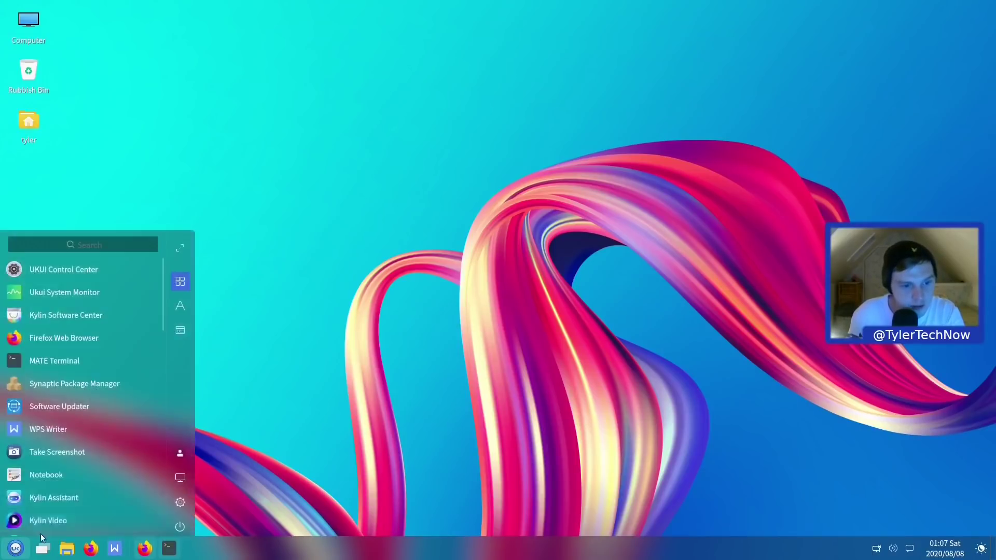
# Open UKUI Control Center from the start menu gear and enlarge its window.
pyautogui.click(181, 502)
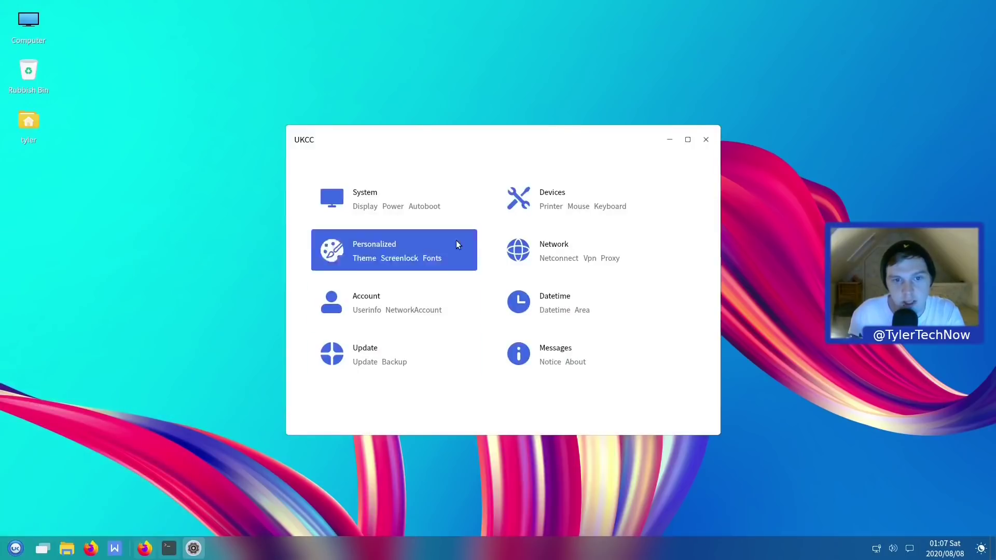
pyautogui.moveTo(442, 125); pyautogui.dragTo(357, 103)
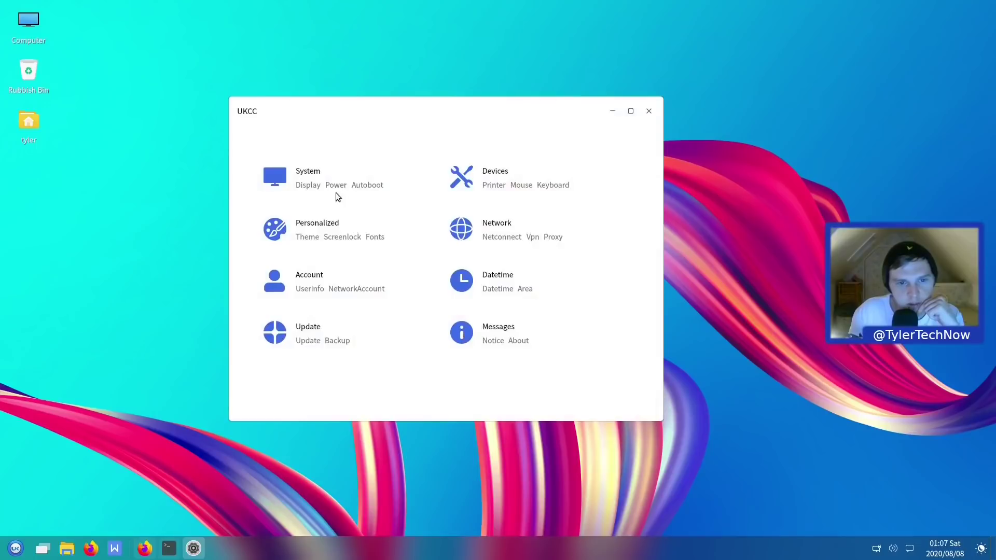
# Go to the System settings' Autoboot page by way of Defaultapp.
pyautogui.click(301, 185)
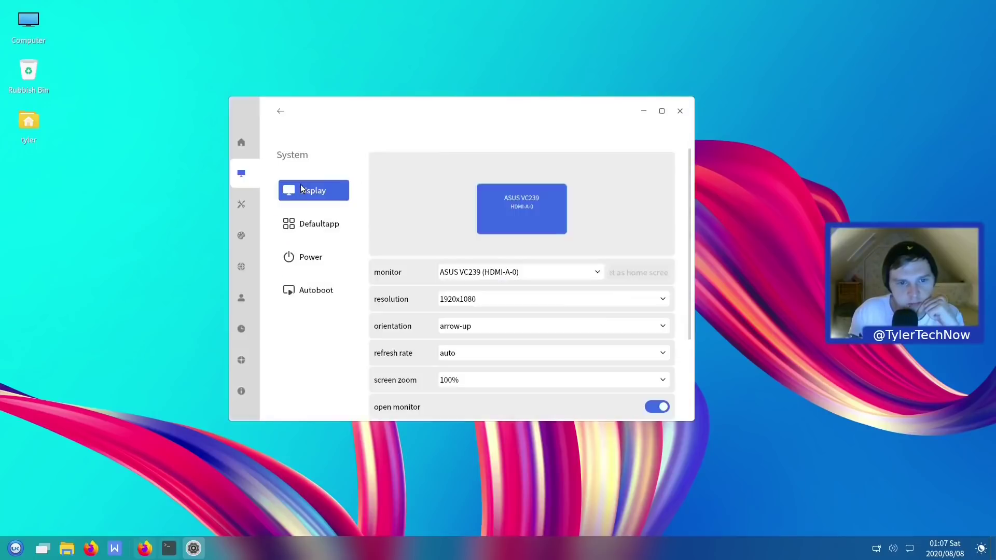
pyautogui.click(307, 223)
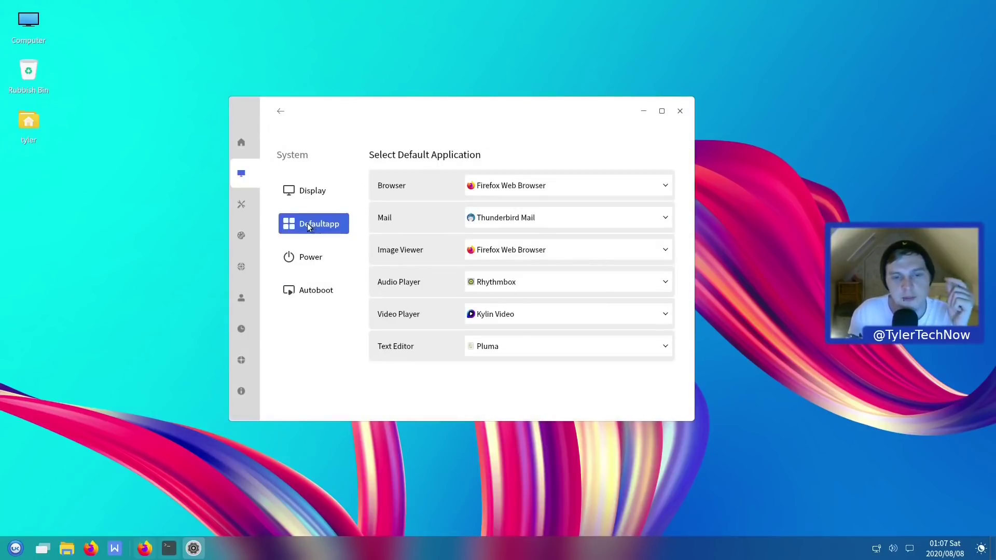
pyautogui.click(317, 289)
# Switch off indicator-china-weather autostart, then return to the Defaultapp page.
pyautogui.moveTo(690, 192); pyautogui.dragTo(664, 339)
pyautogui.scroll(5, 662, 216)
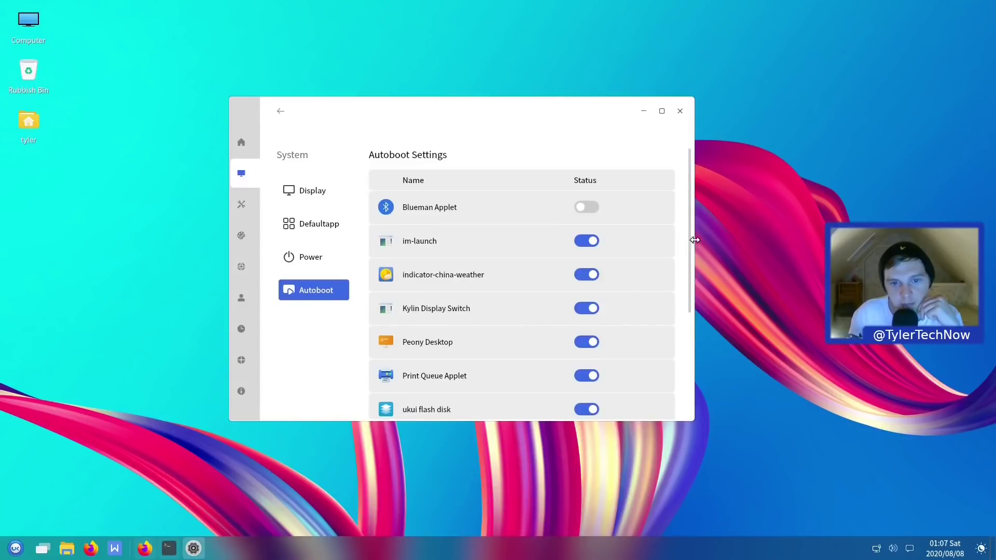
pyautogui.moveTo(693, 240); pyautogui.dragTo(677, 321)
pyautogui.click(584, 244)
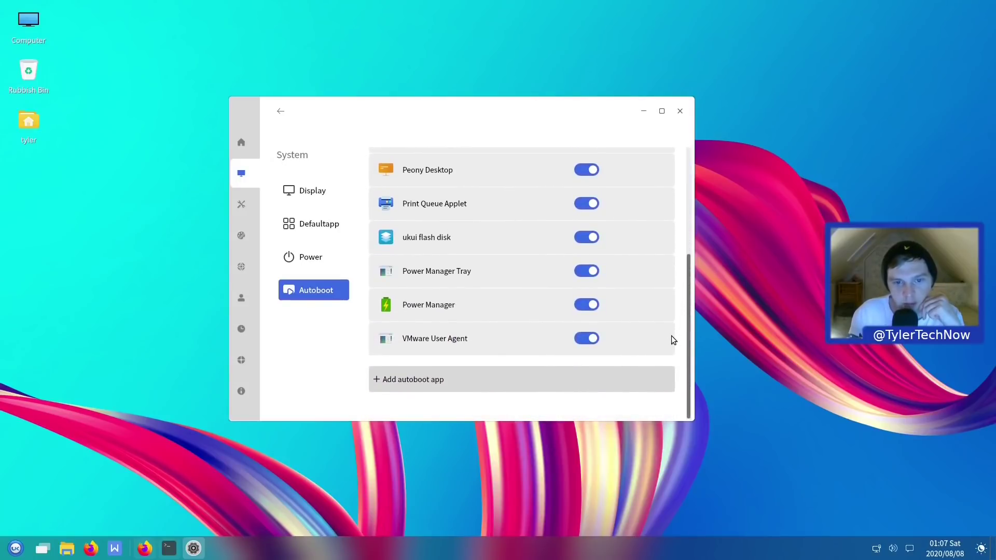
pyautogui.scroll(5, 669, 311)
pyautogui.click(318, 226)
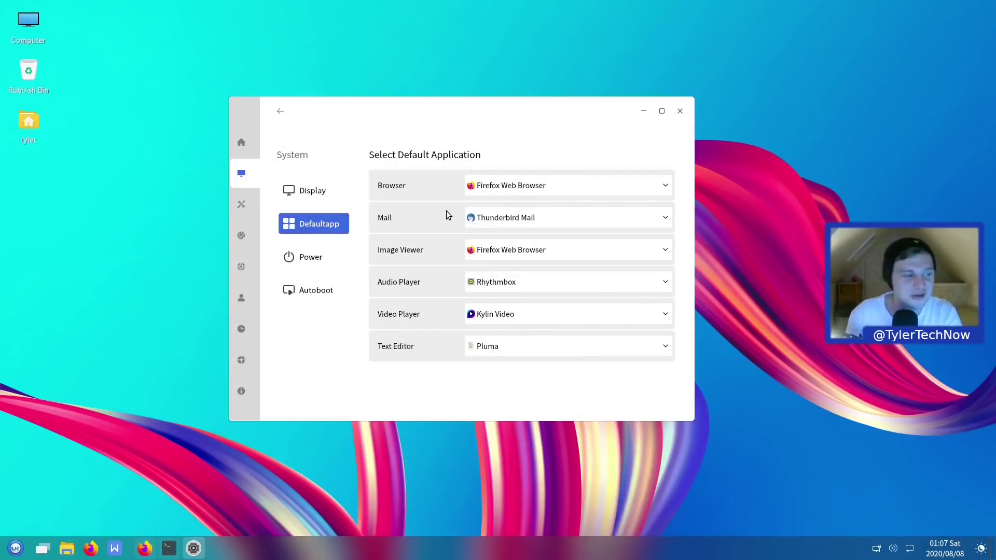
# Change the default Image Viewer from Firefox Web Browser to Shotwell Viewer.
pyautogui.click(526, 257)
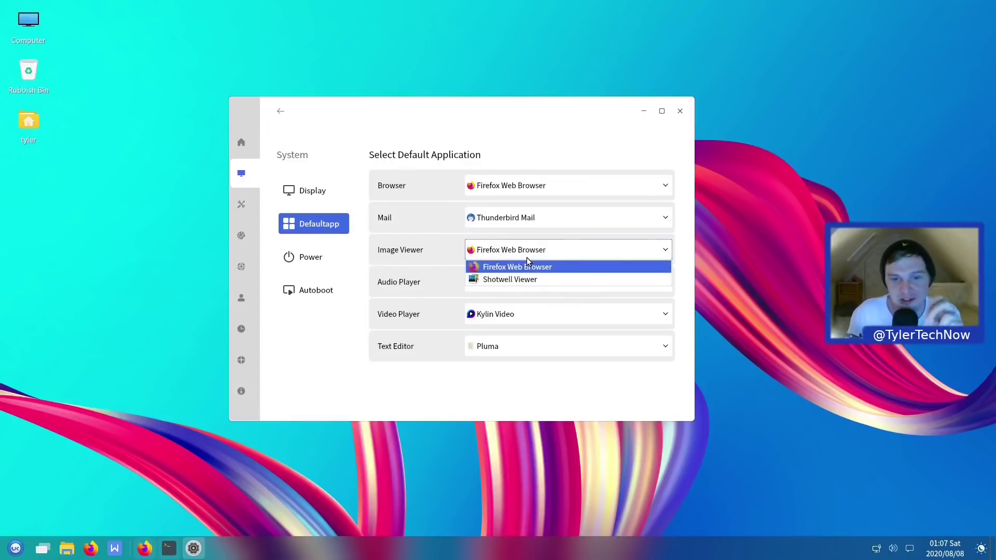
pyautogui.click(510, 281)
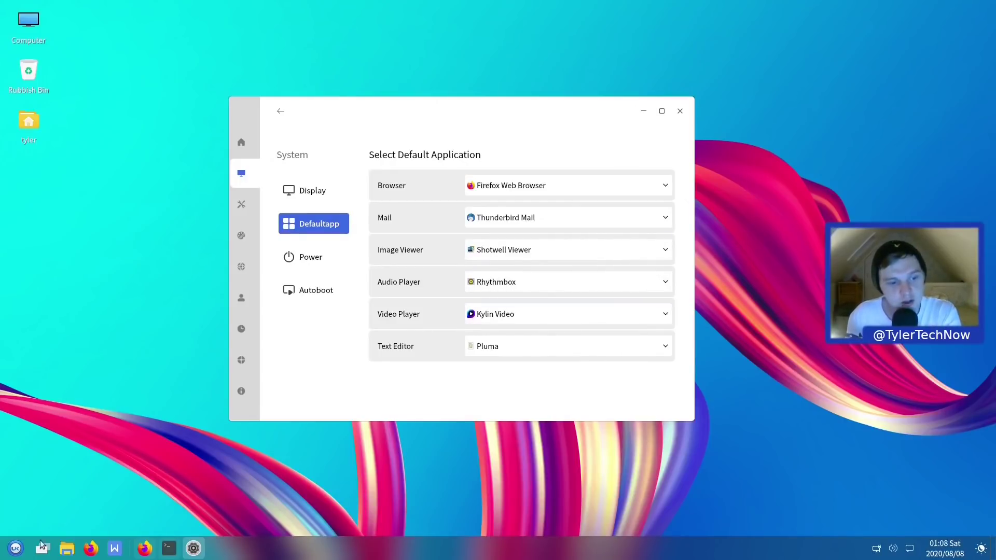
# Launch Kylin Video by searching 'kyl' in the application launcher.
pyautogui.click(14, 544)
pyautogui.write('kyl')
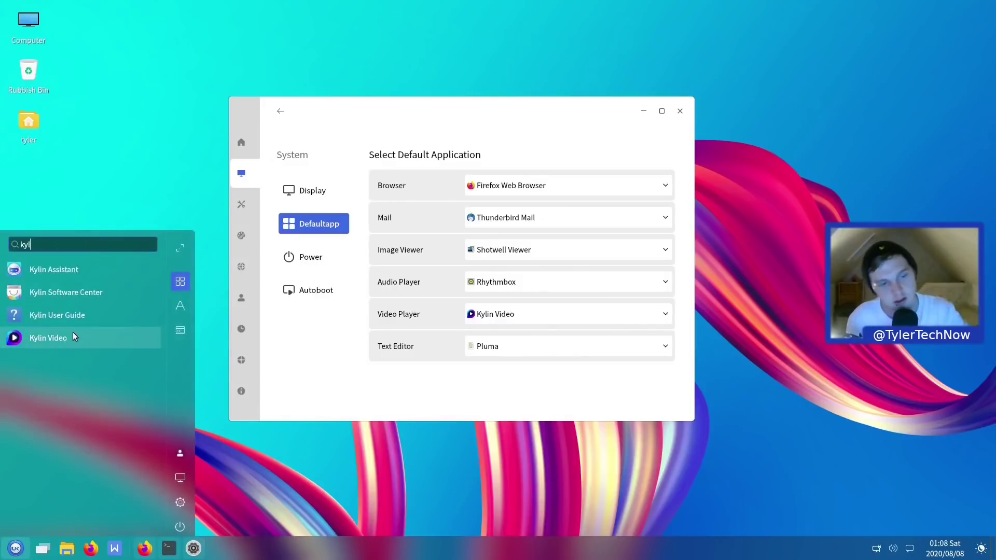
pyautogui.click(60, 340)
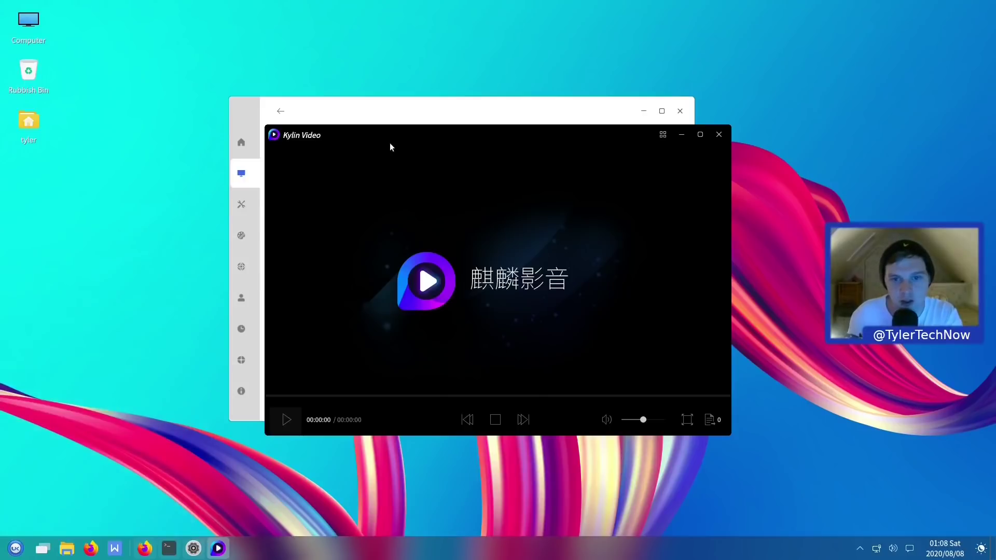
# Place Kylin Video right of the Control Center and check its main menu.
pyautogui.moveTo(390, 142); pyautogui.dragTo(571, 139)
pyautogui.moveTo(429, 115); pyautogui.dragTo(226, 107)
pyautogui.moveTo(546, 150); pyautogui.dragTo(555, 121)
pyautogui.moveTo(625, 123); pyautogui.dragTo(616, 139)
pyautogui.click(836, 120)
pyautogui.click(751, 118)
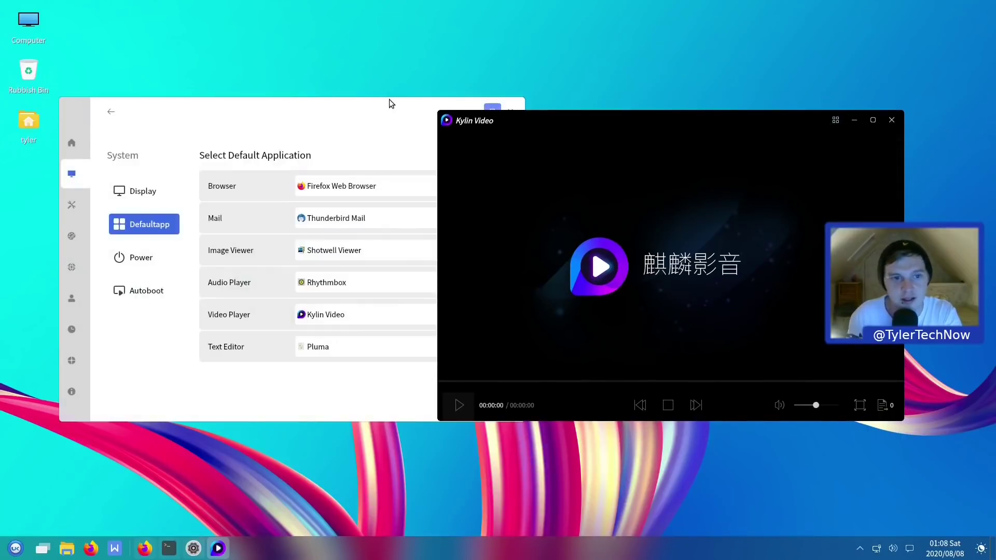
pyautogui.press('super')
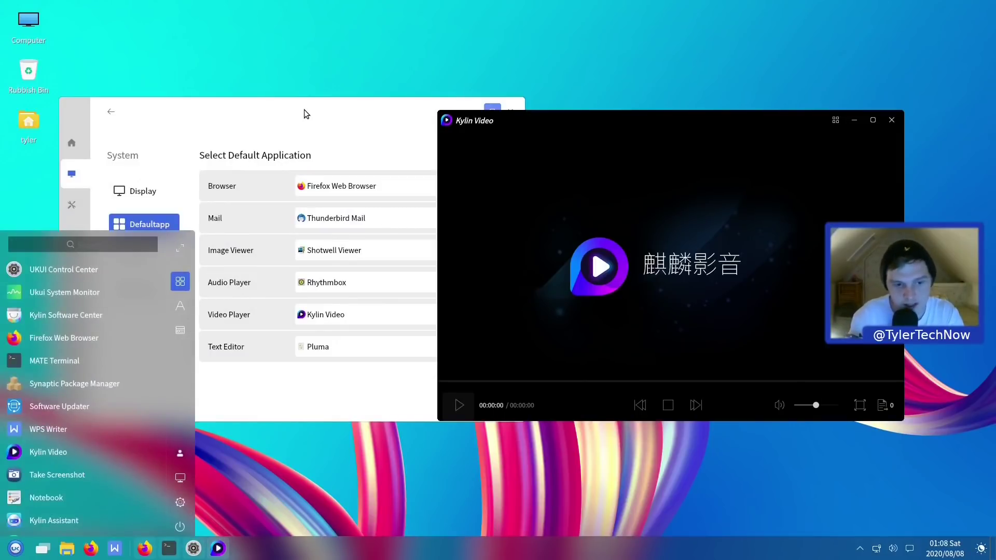
# Browse the Autoboot, Background and Theme pages of the Control Center.
pyautogui.click(285, 113)
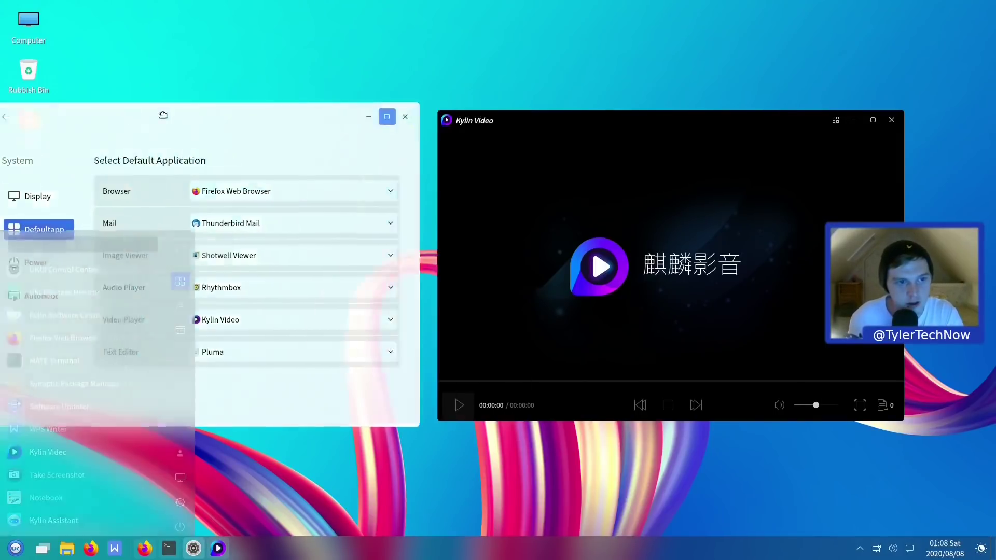
pyautogui.press('Down')
pyautogui.press('Down')
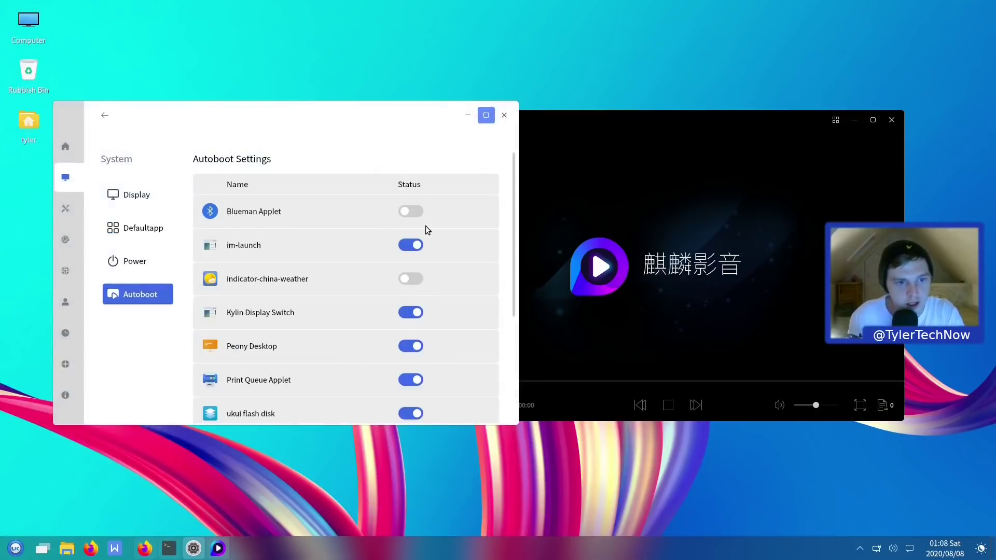
pyautogui.click(61, 148)
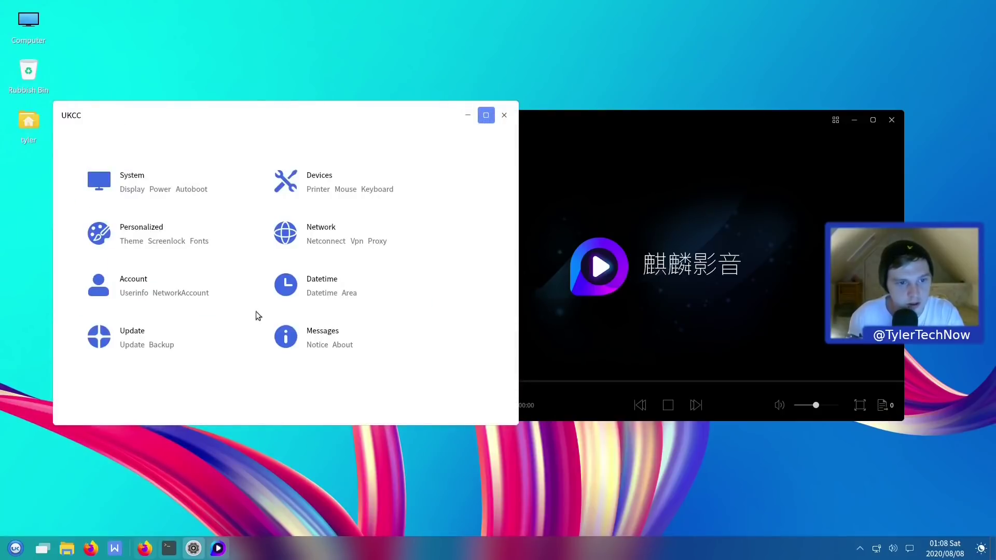
pyautogui.click(146, 223)
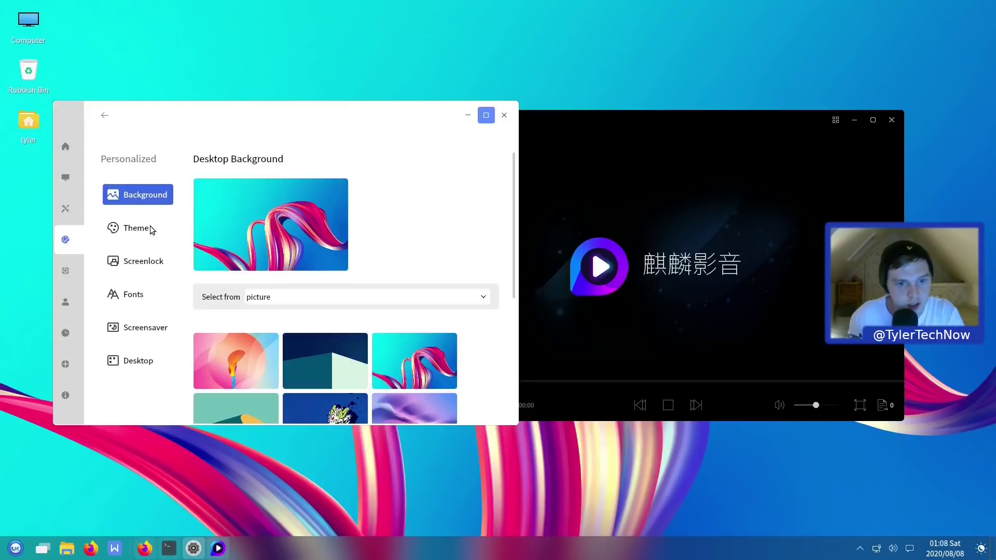
pyautogui.scroll(-1, 346, 269)
pyautogui.scroll(1, 346, 272)
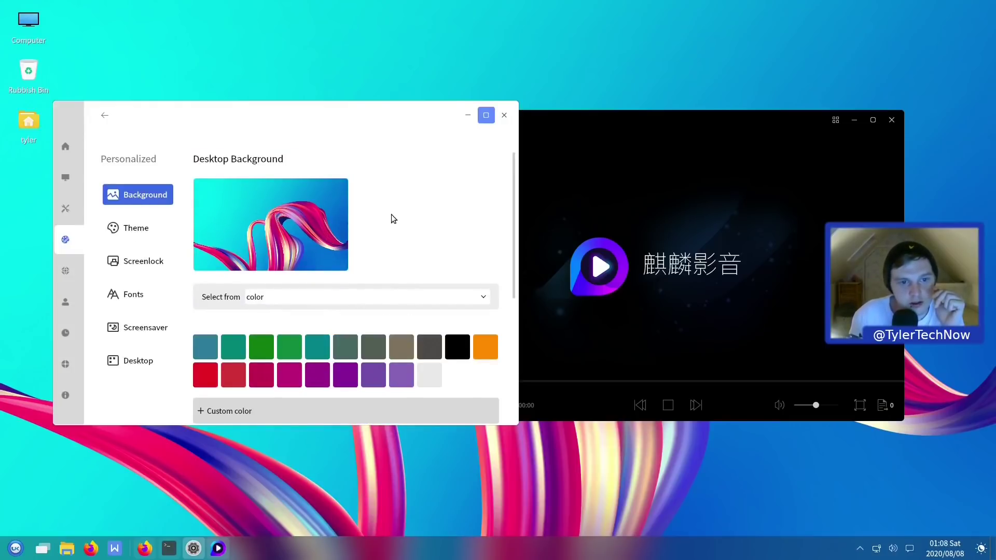
pyautogui.click(136, 228)
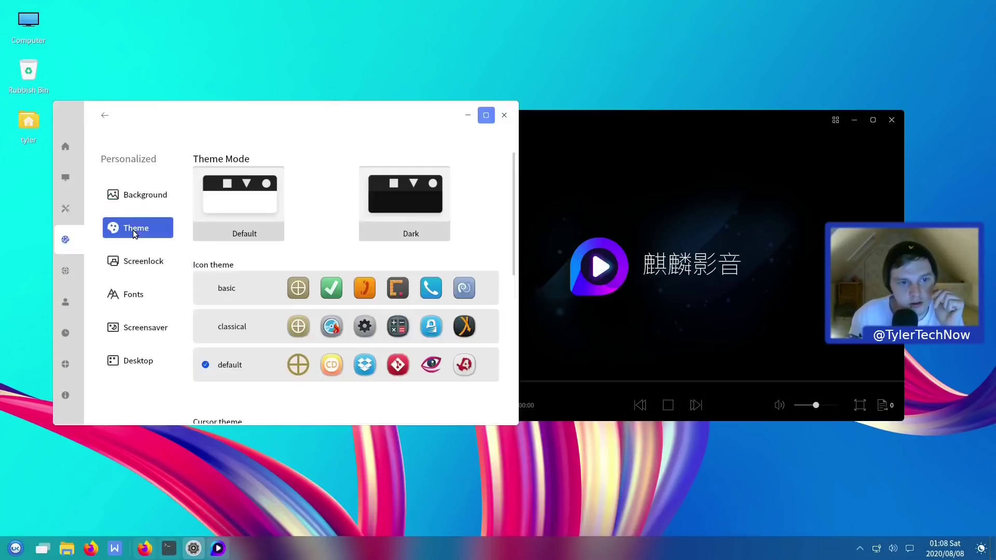
pyautogui.click(138, 198)
pyautogui.scroll(-4, 345, 256)
pyautogui.scroll(5, 346, 257)
# Switch the background source to pictures and try the dark blue wallpaper.
pyautogui.click(344, 253)
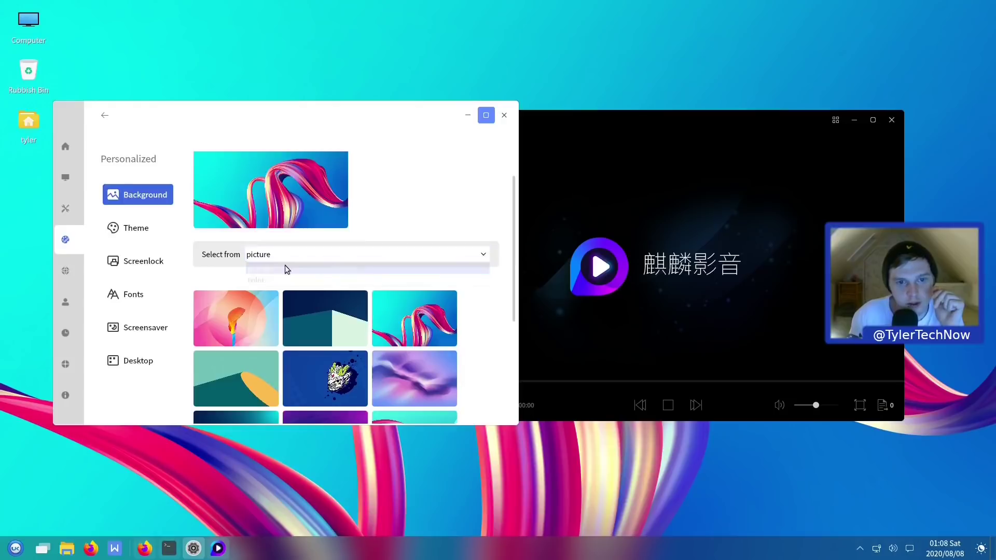
pyautogui.moveTo(511, 225); pyautogui.dragTo(498, 305)
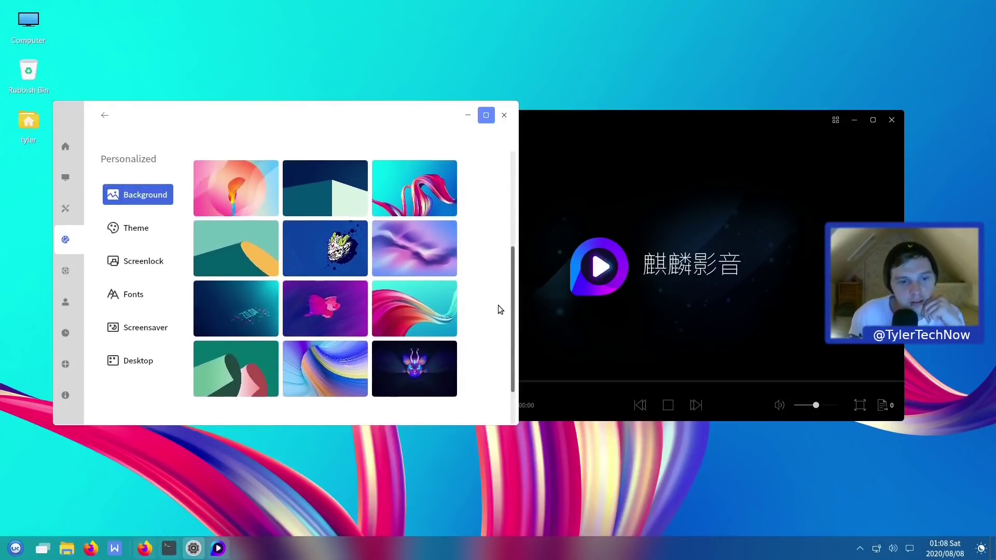
pyautogui.click(399, 259)
# Rearrange the windows and restore the pink ribbon wallpaper.
pyautogui.moveTo(351, 120); pyautogui.dragTo(314, 157)
pyautogui.moveTo(673, 152); pyautogui.dragTo(647, 190)
pyautogui.moveTo(285, 151); pyautogui.dragTo(329, 73)
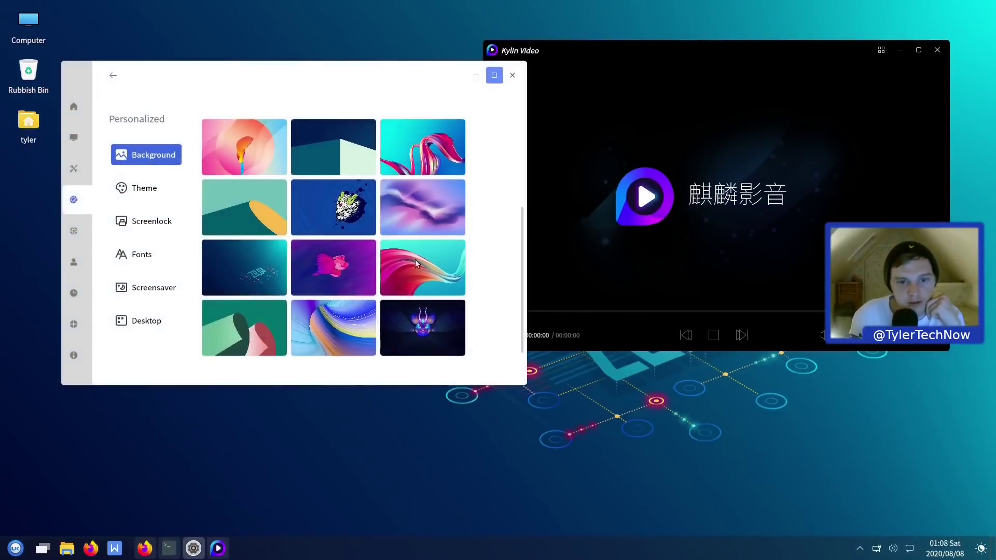
pyautogui.scroll(-1, 314, 301)
pyautogui.scroll(3, 371, 283)
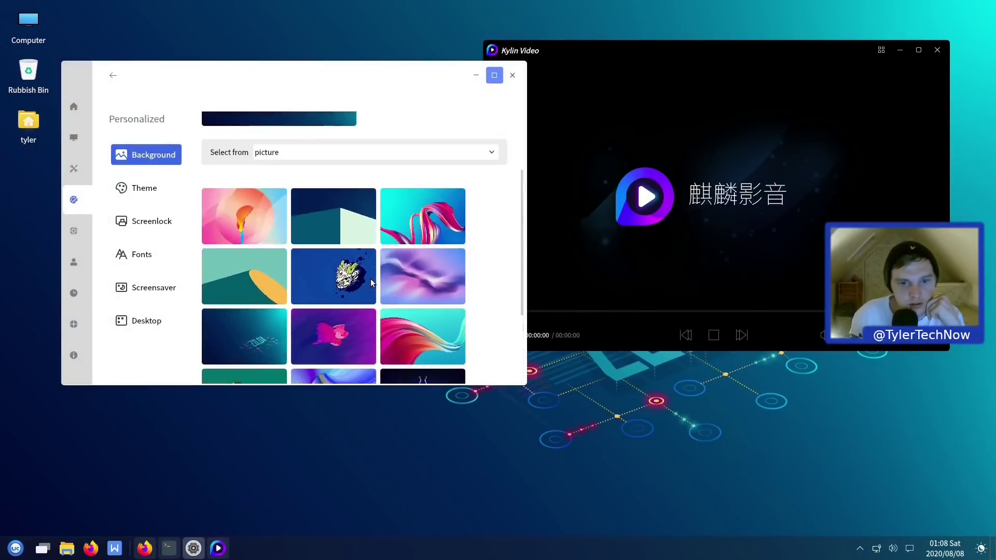
pyautogui.click(438, 213)
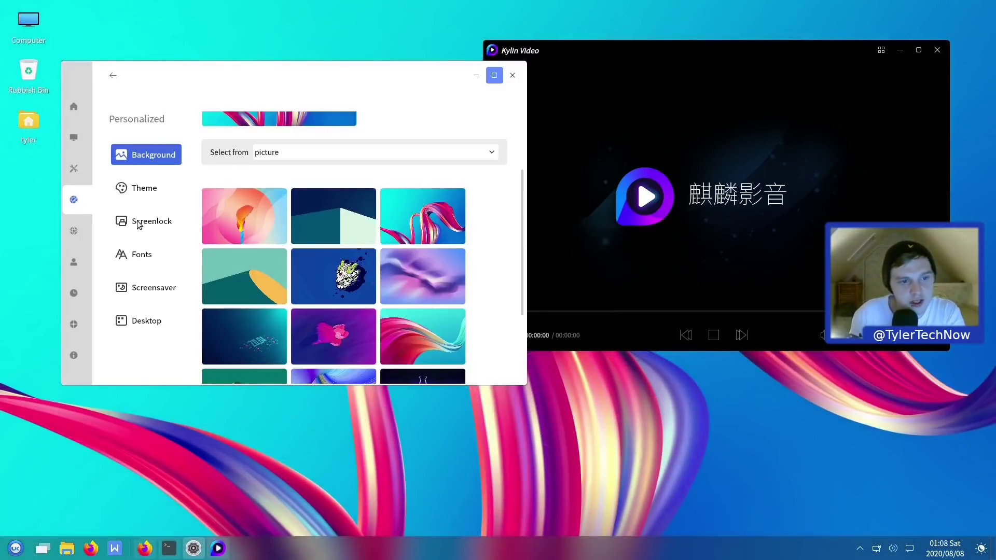
# Browse the Screenlock, Fonts, Screensaver and Theme pages.
pyautogui.click(141, 223)
pyautogui.scroll(-1, 362, 253)
pyautogui.click(170, 264)
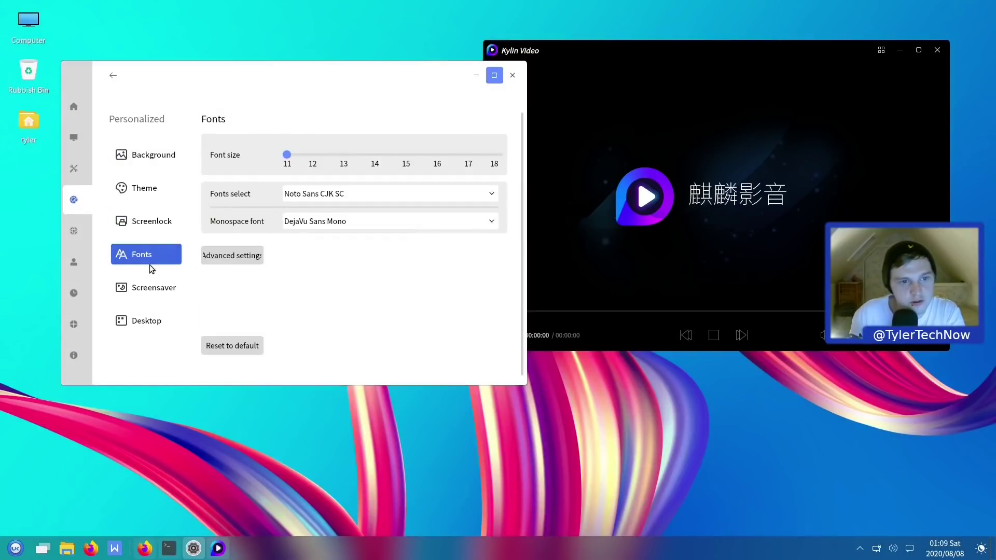
pyautogui.click(151, 289)
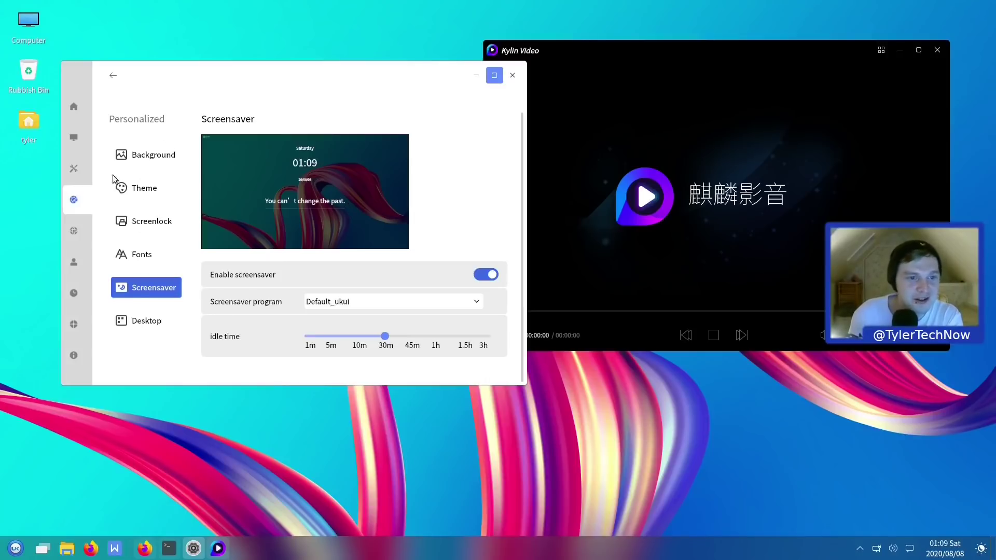
pyautogui.click(149, 193)
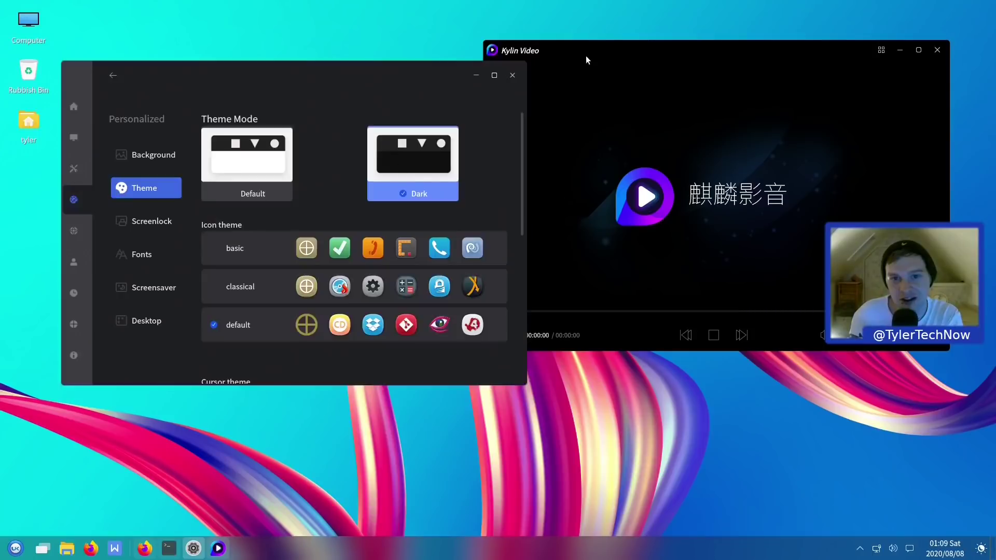
# Close the Kylin Video player and shift the settings window right.
pyautogui.moveTo(587, 50); pyautogui.dragTo(573, 79)
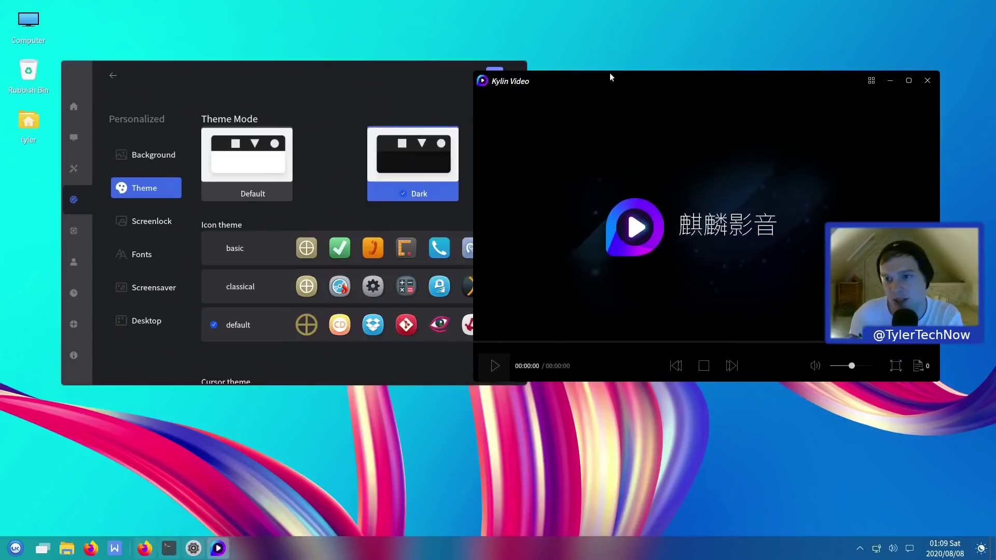
pyautogui.click(927, 81)
pyautogui.moveTo(363, 82); pyautogui.dragTo(527, 82)
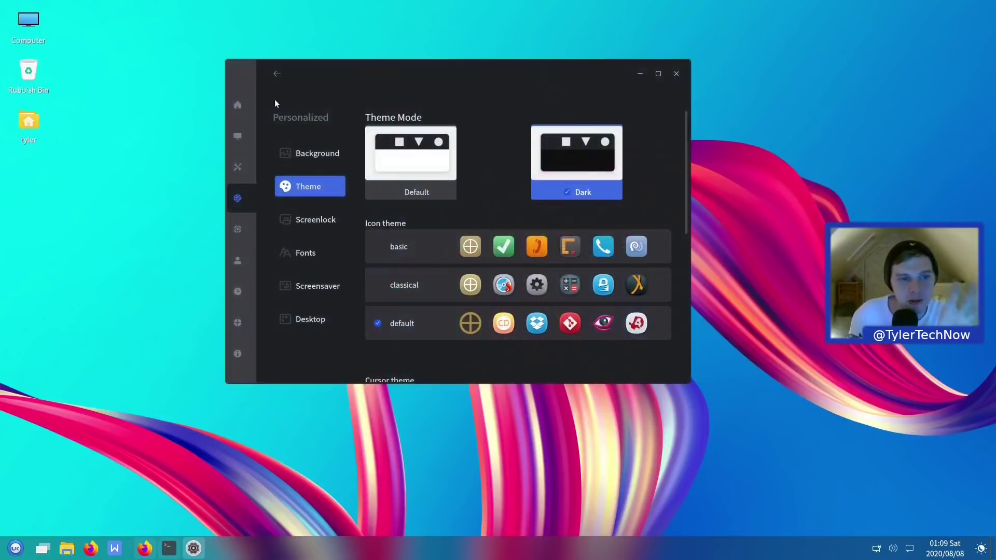
# Check for updates, dismiss the up-to-date message, and open the Backup page.
pyautogui.click(234, 106)
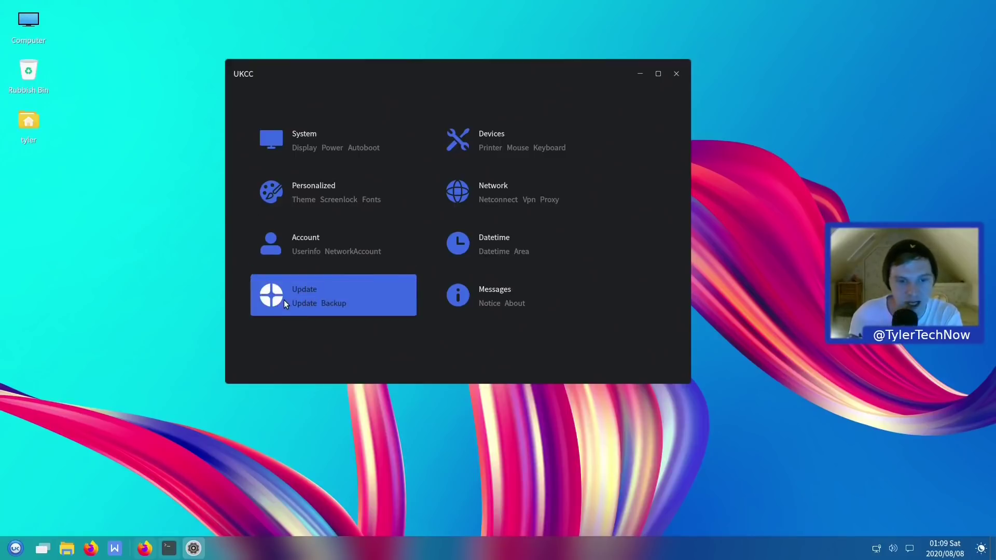
pyautogui.click(309, 285)
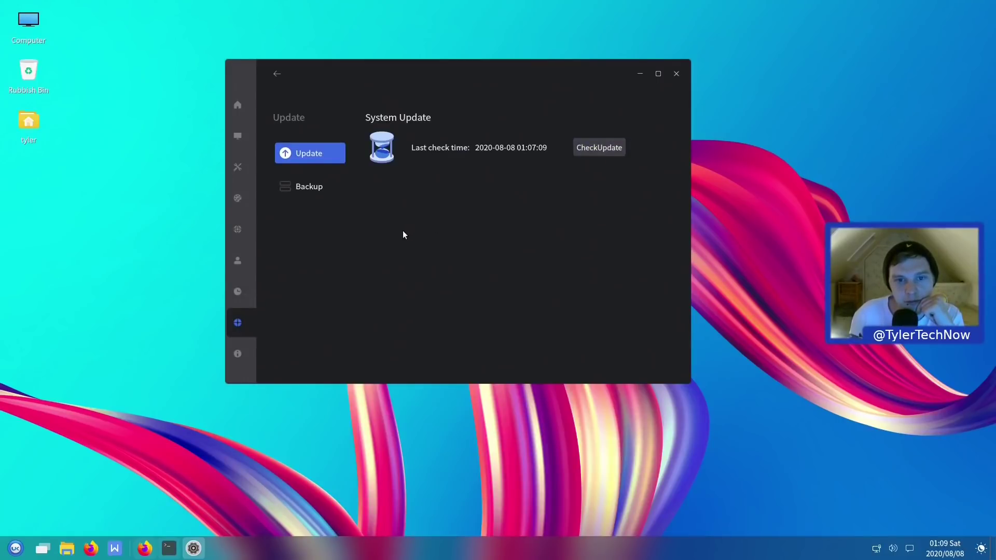
pyautogui.click(601, 151)
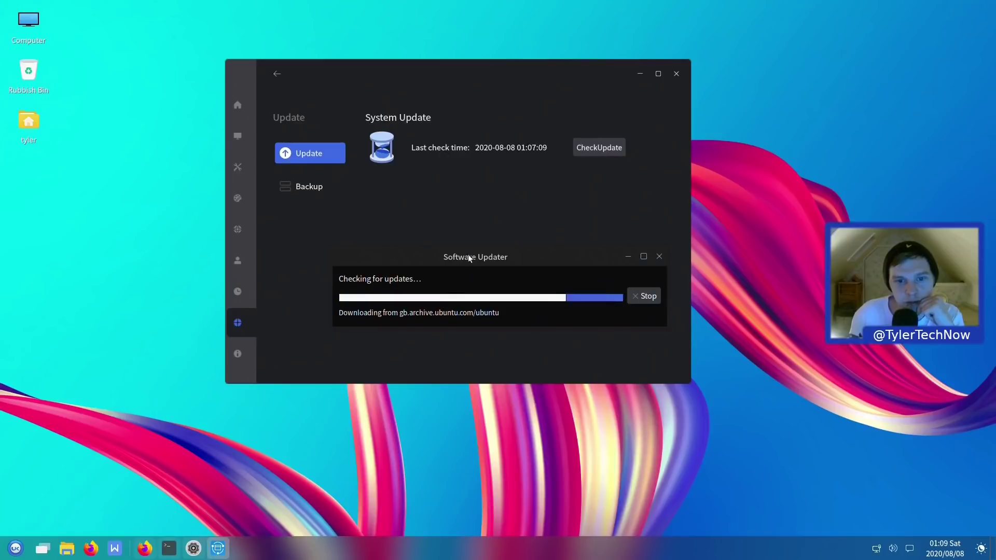
pyautogui.moveTo(467, 257); pyautogui.dragTo(655, 140)
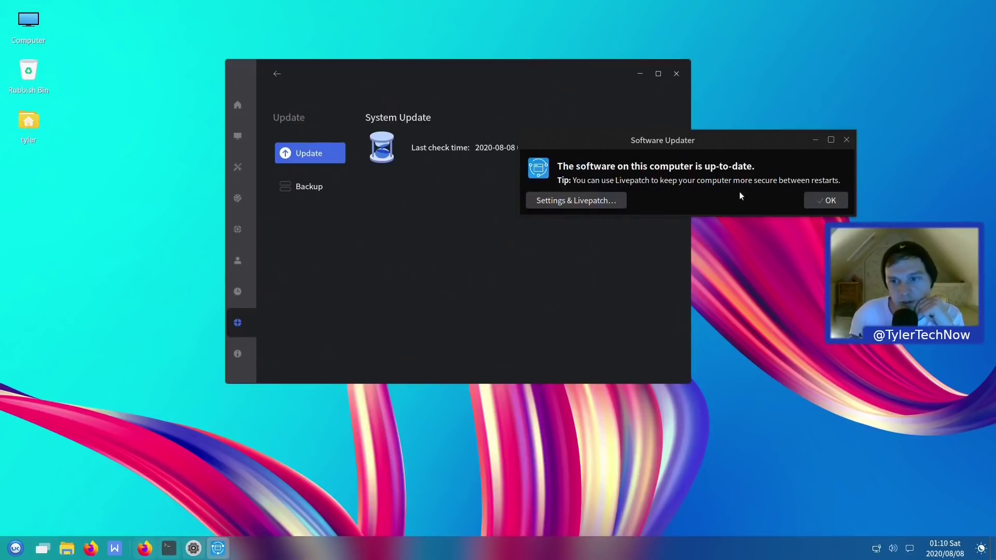
pyautogui.click(831, 200)
pyautogui.click(327, 185)
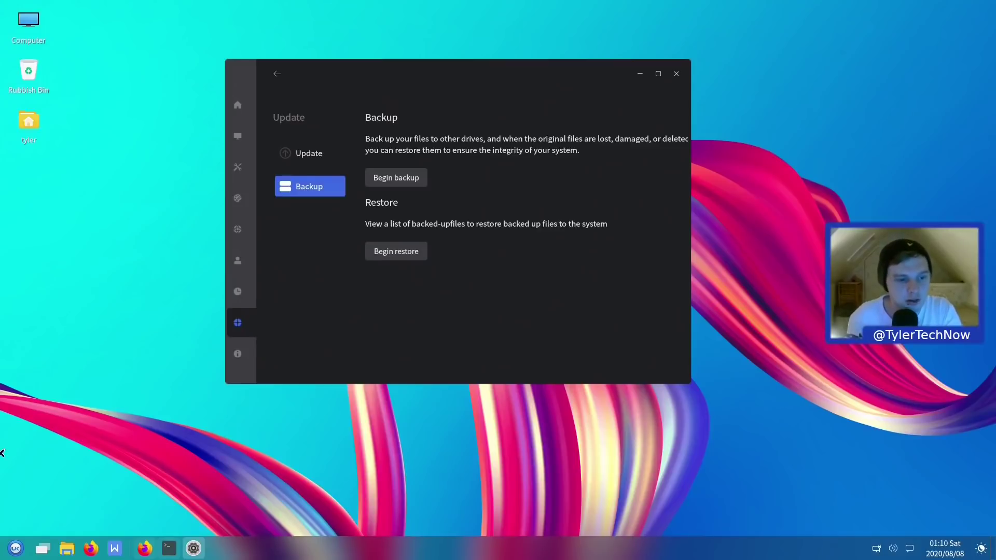
pyautogui.click(11, 553)
pyautogui.write('deja')
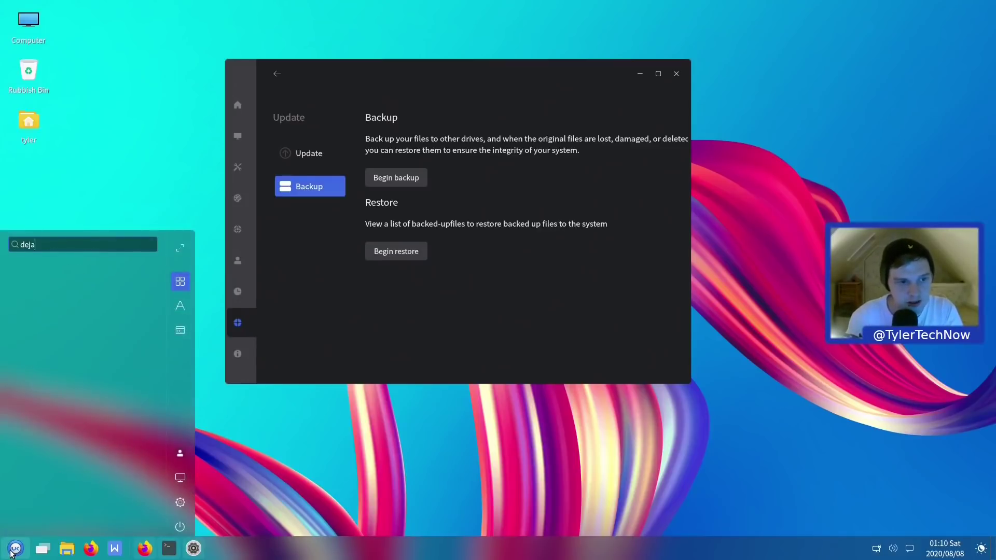
pyautogui.press('Return')
pyautogui.click(396, 178)
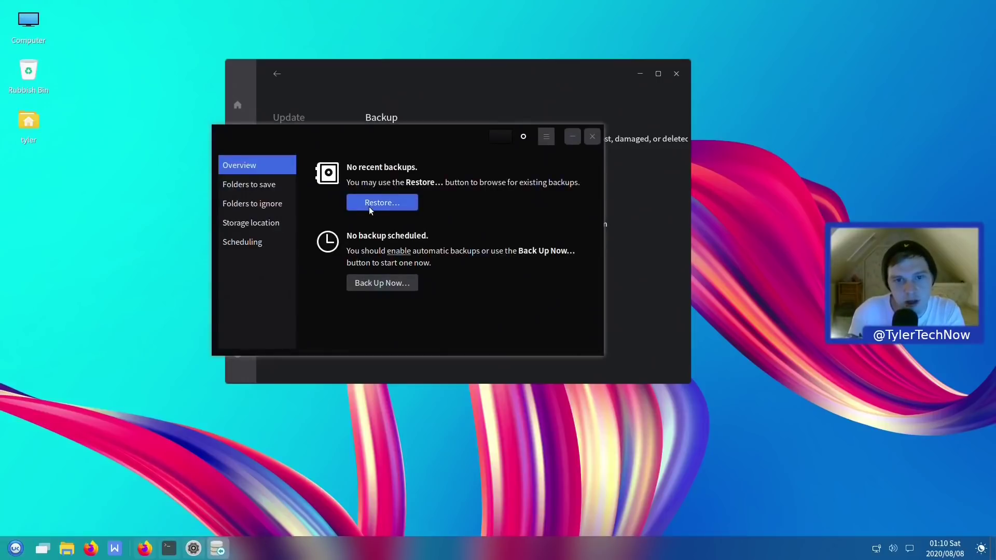
pyautogui.click(546, 138)
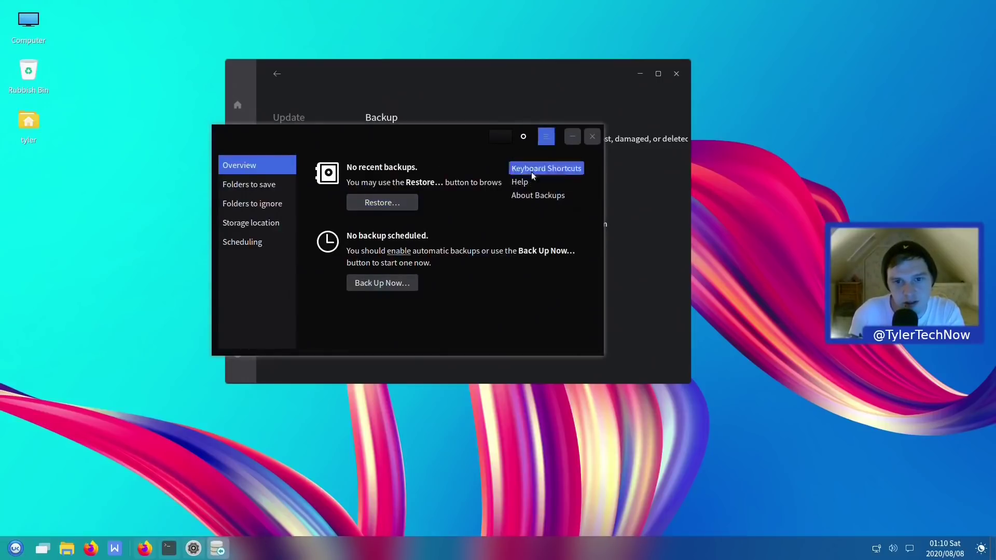
pyautogui.click(524, 196)
pyautogui.moveTo(370, 258); pyautogui.dragTo(477, 258)
pyautogui.click(502, 335)
pyautogui.click(591, 136)
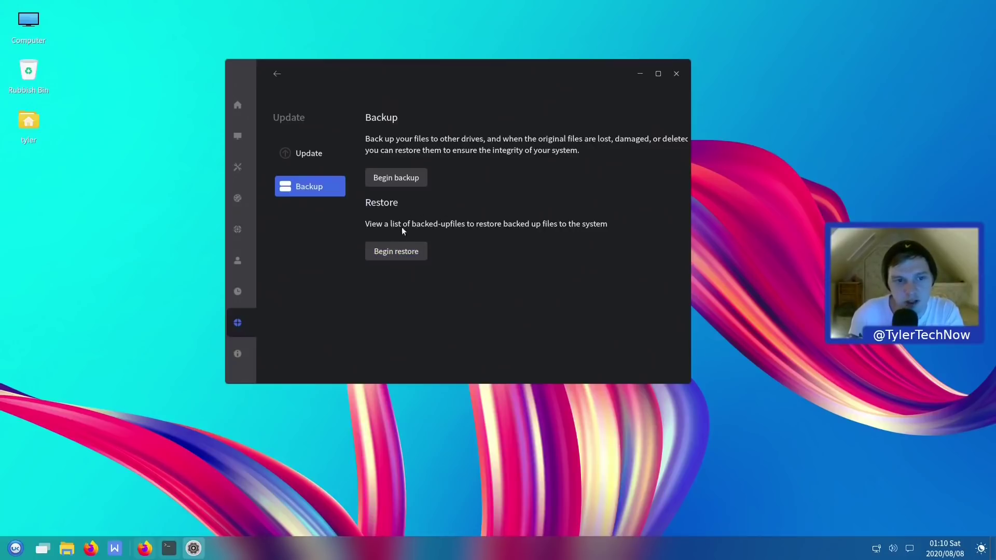
# Look at the Messages notification settings from Home, then go back.
pyautogui.click(242, 105)
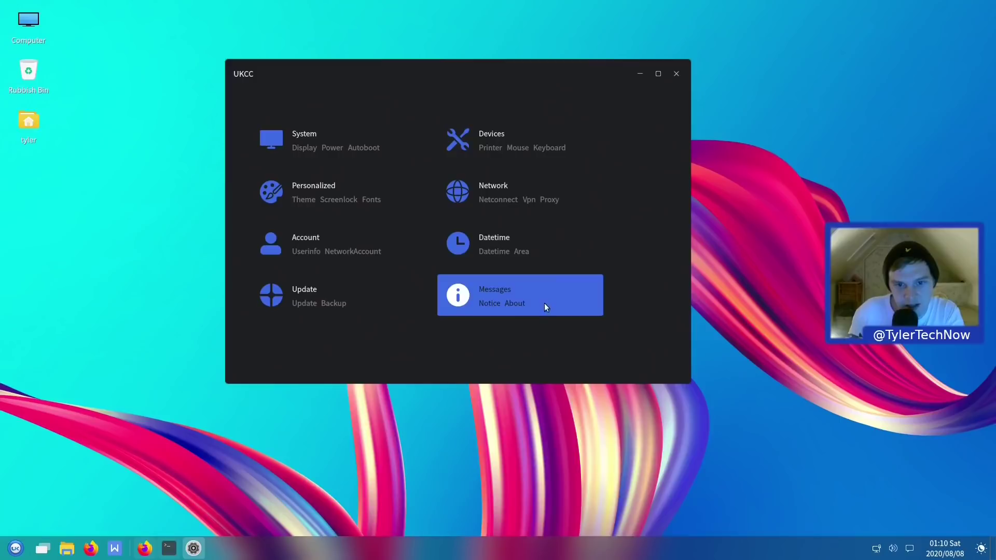
pyautogui.click(466, 307)
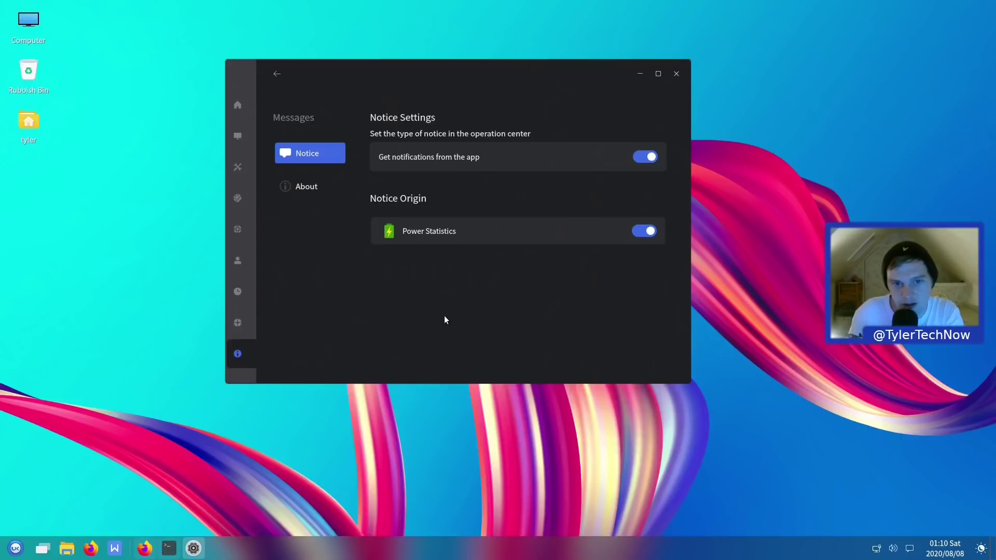
pyautogui.click(278, 74)
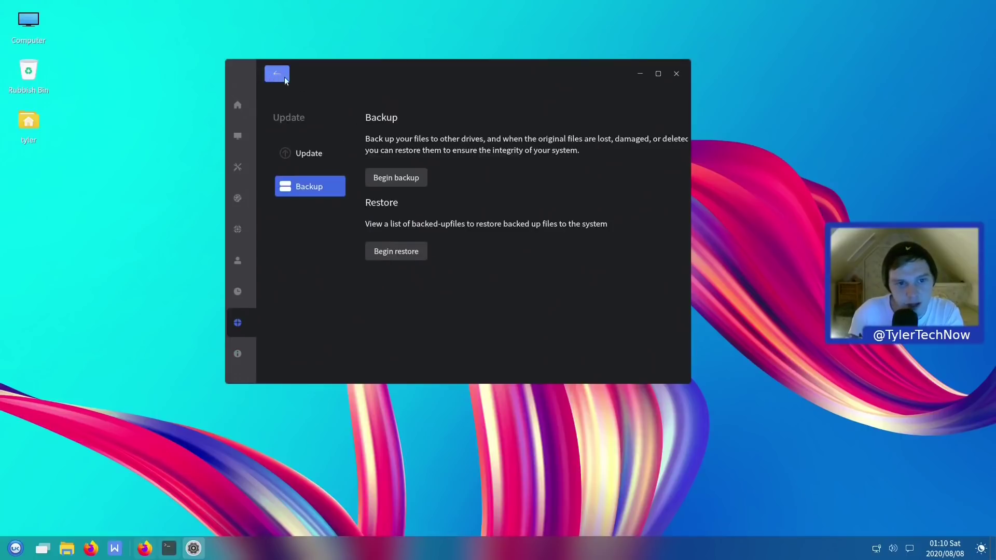
# View the ASUS VC239 Display settings down to night mode and unify output.
pyautogui.click(233, 134)
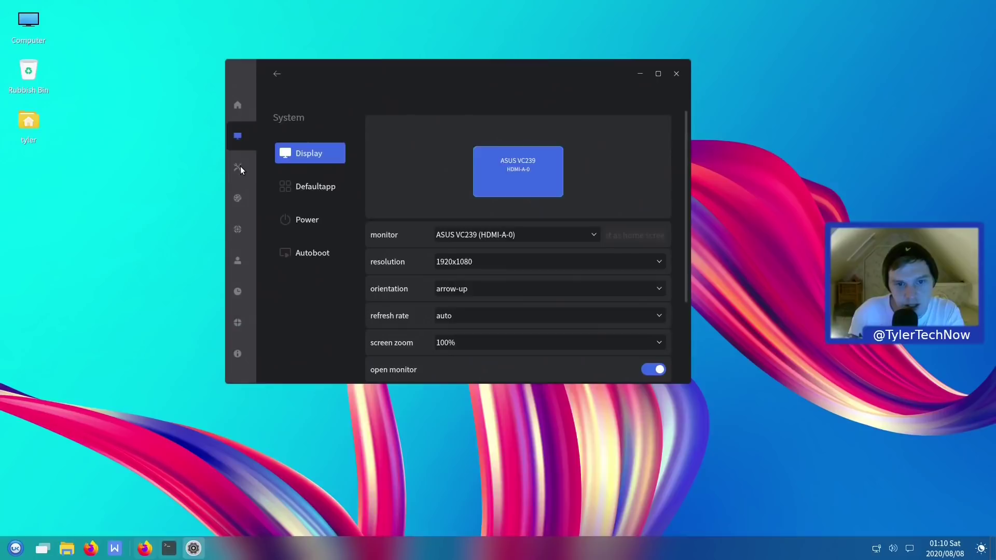
pyautogui.click(240, 167)
pyautogui.click(238, 136)
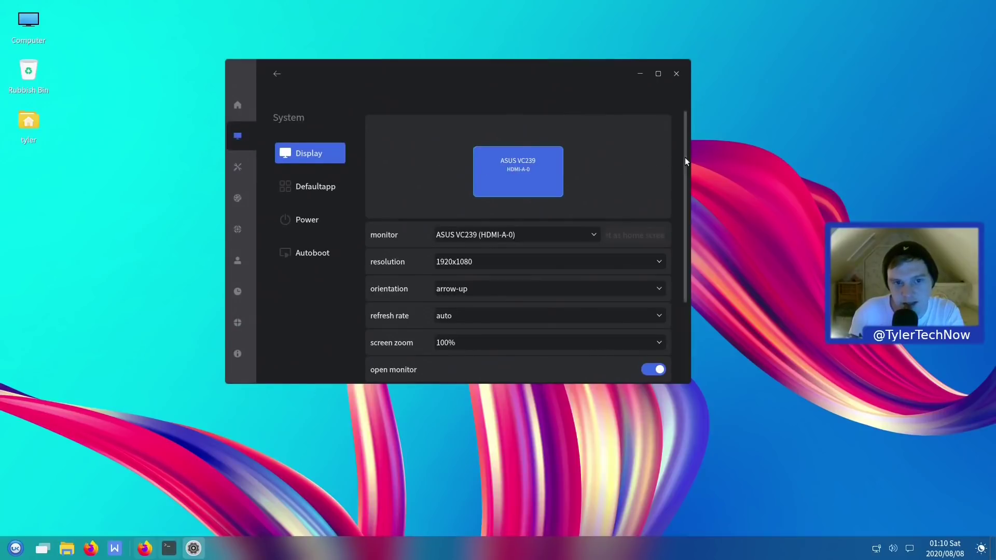
pyautogui.moveTo(685, 158); pyautogui.dragTo(683, 278)
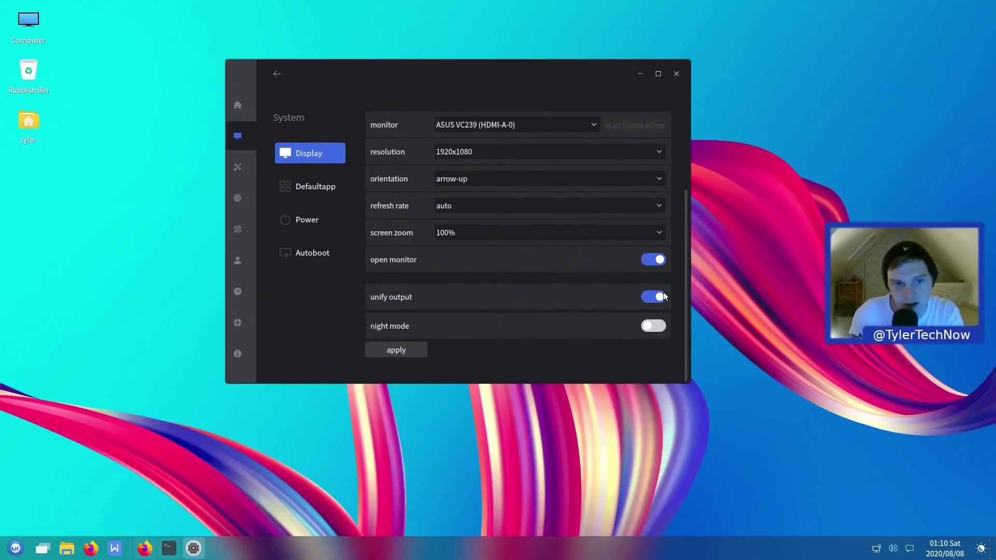
# Glance at the Network and Personalized pages, then close the Control Center.
pyautogui.click(235, 233)
pyautogui.click(239, 200)
pyautogui.click(675, 74)
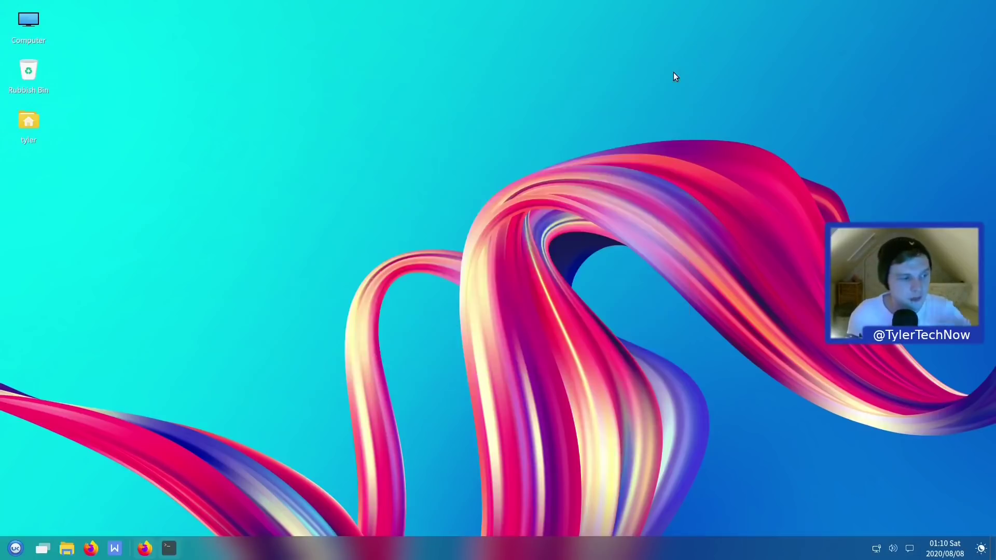